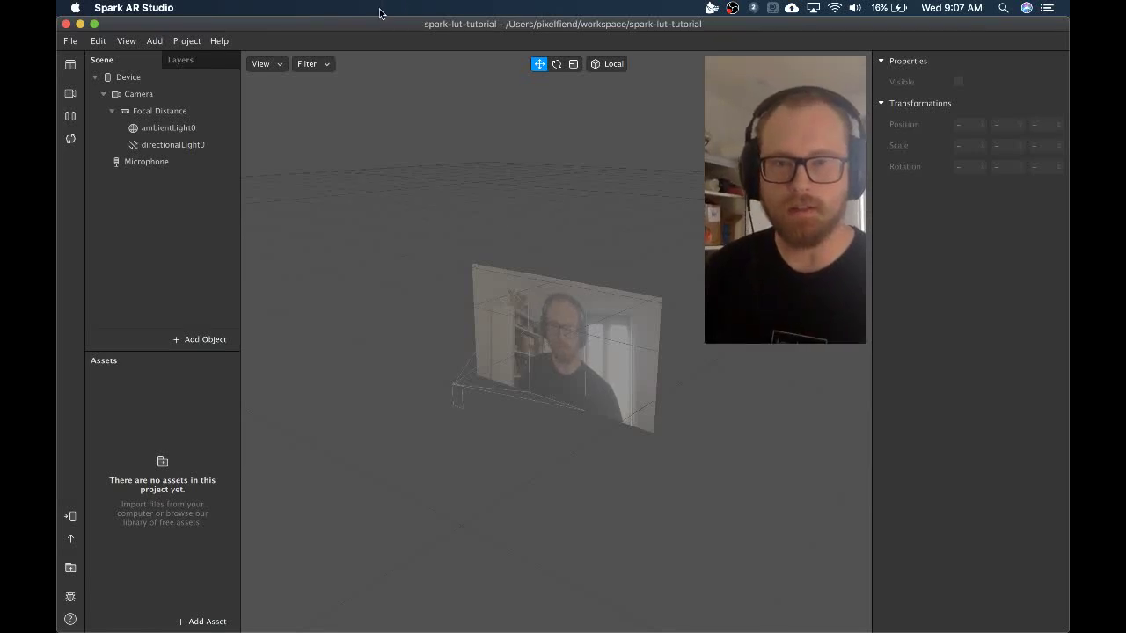
Bring up the Dock to switch from Spark AR Studio to Google Chrome
mouse_move(374, 626)
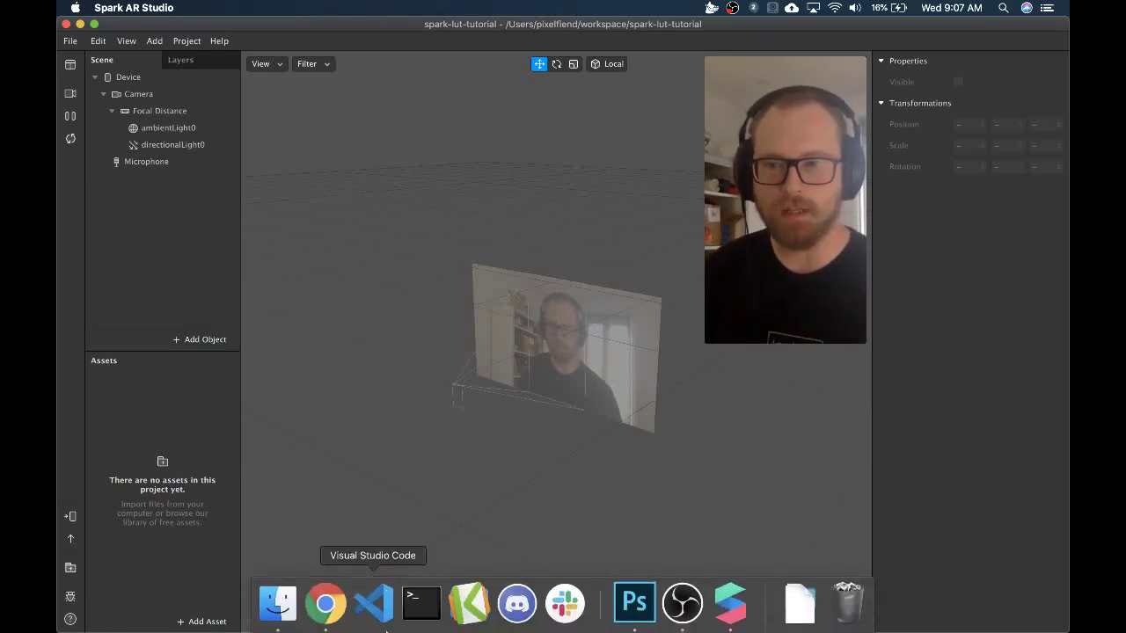
Switch Chrome to the spark-lut-patch repository and highlight its repo path in the address bar
left_click(326, 605)
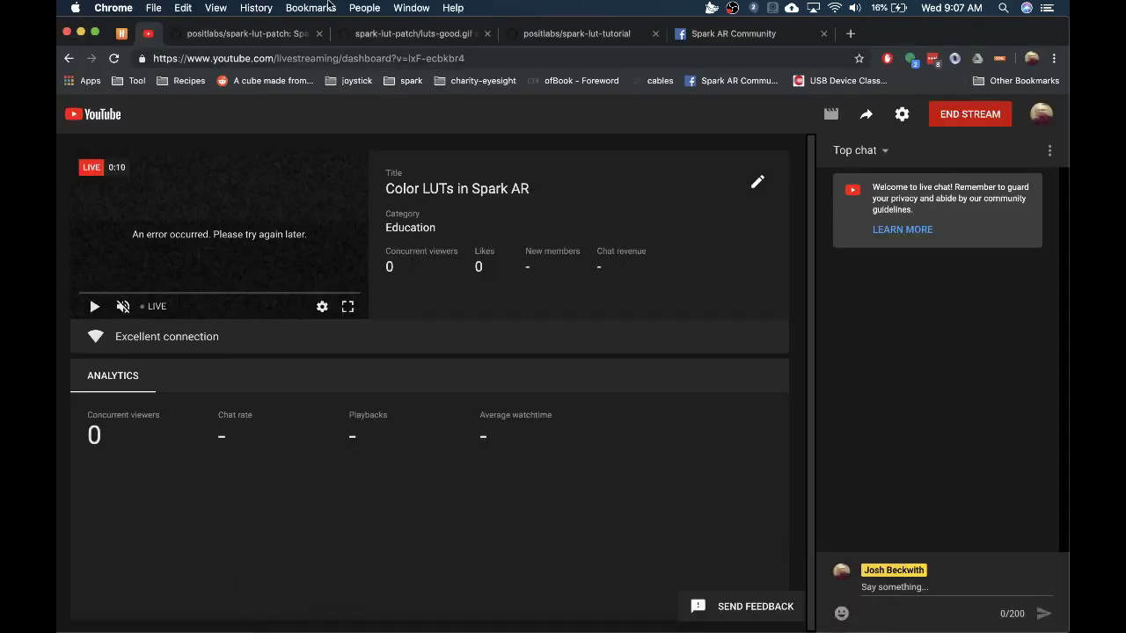
left_click(250, 35)
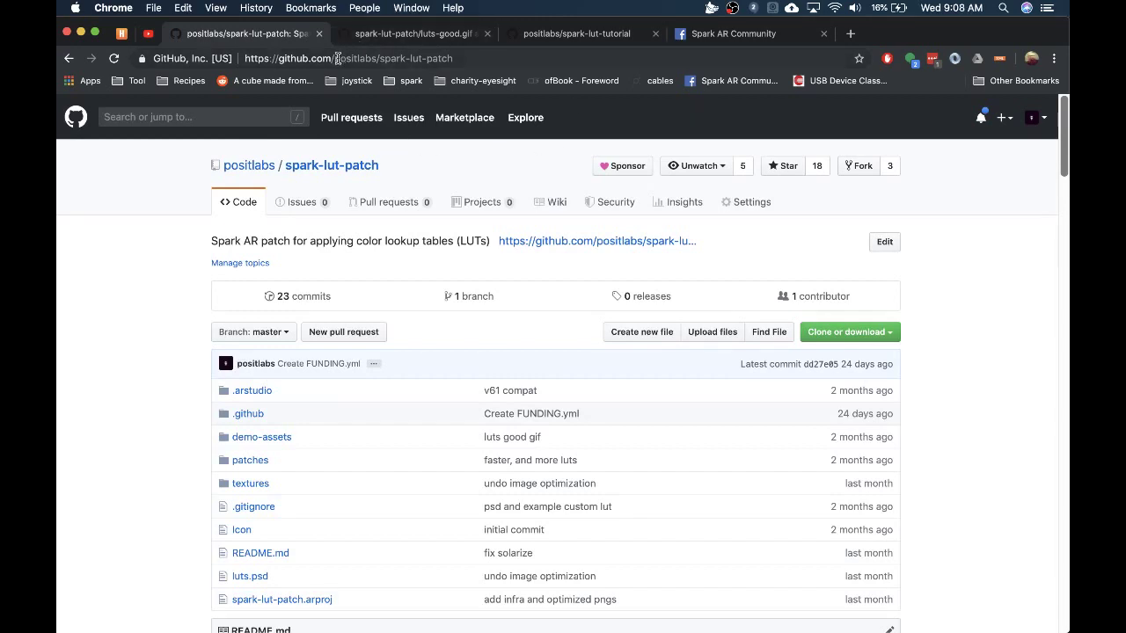
left_click_drag(335, 58, 461, 64)
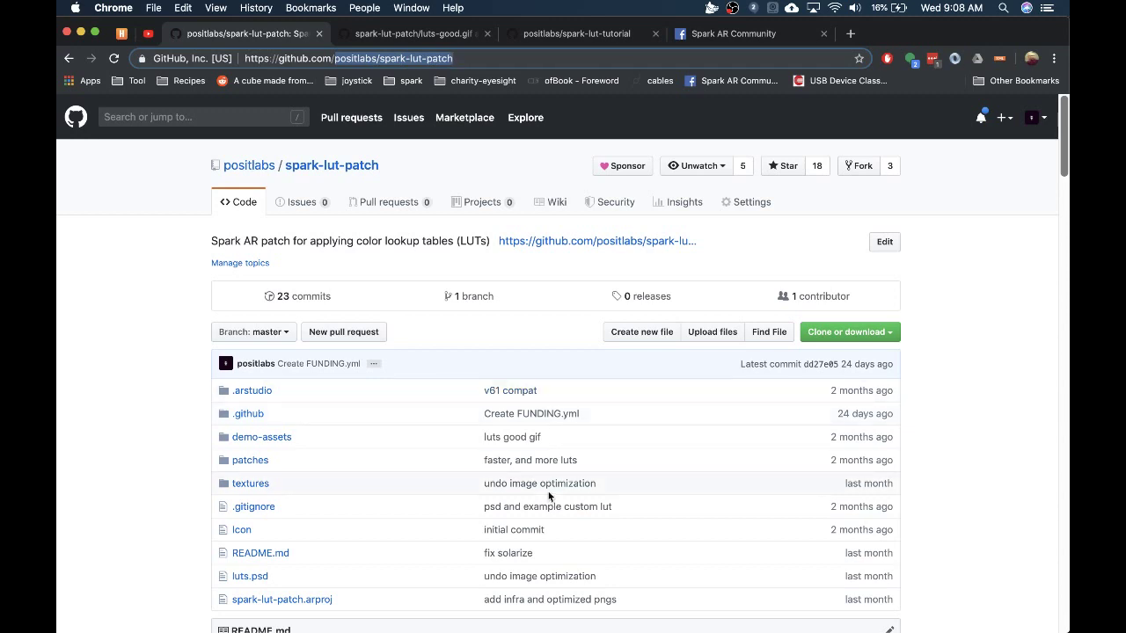
left_click(143, 387)
Scroll the README, view the luts-good.gif demo page, then return to the repository
scroll(143, 393, "down", 3)
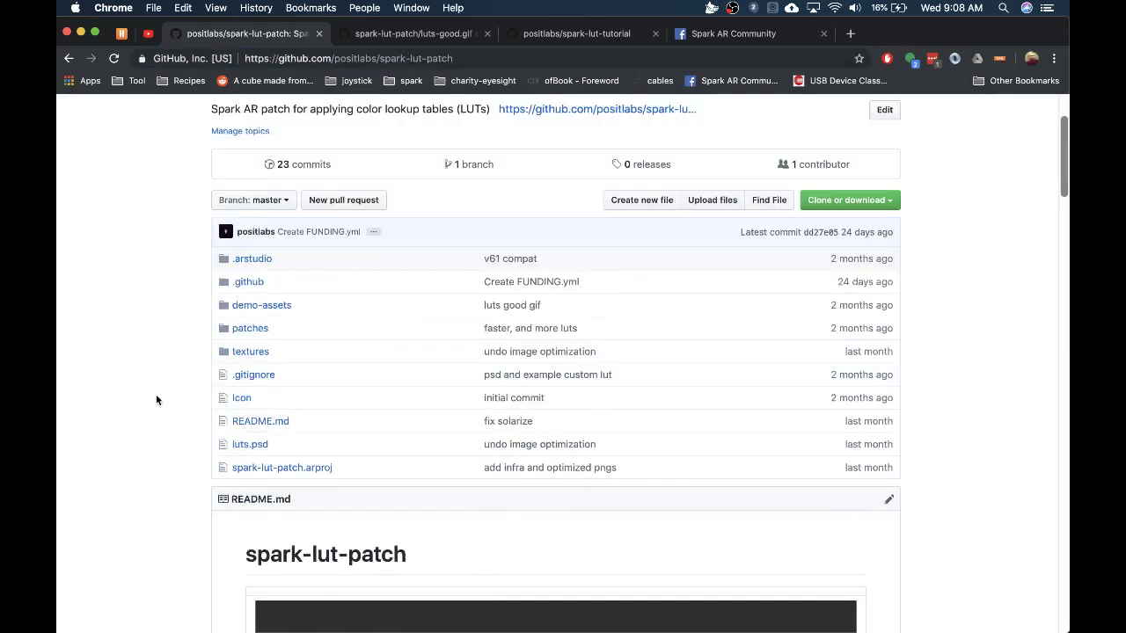
scroll(184, 400, "down", 5)
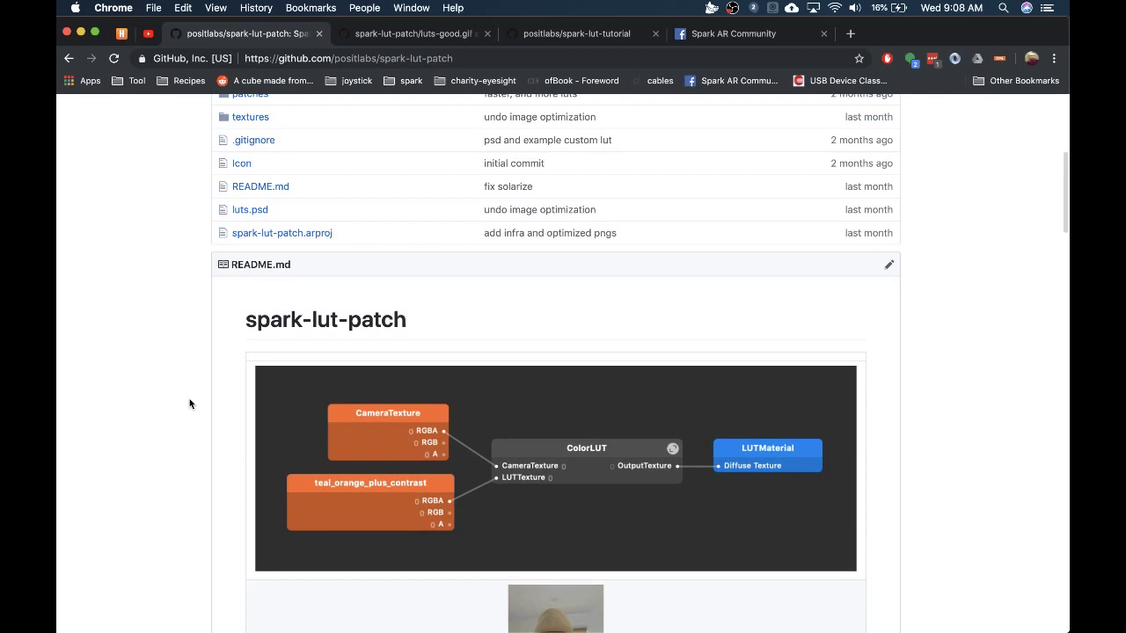
scroll(190, 404, "down", 5)
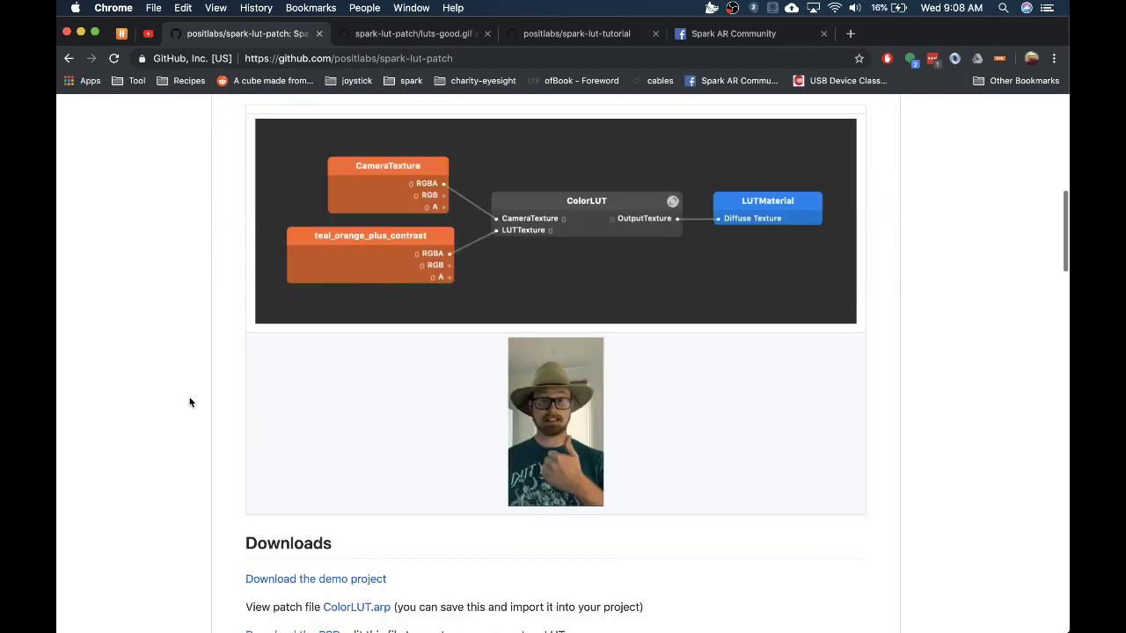
left_click(429, 36)
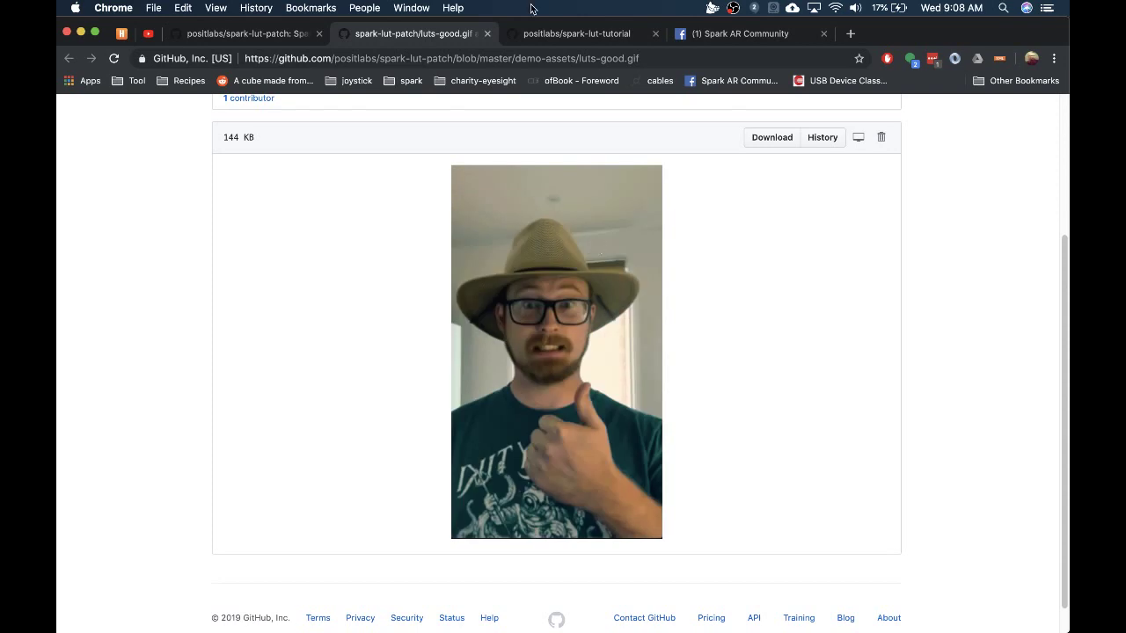
left_click(276, 34)
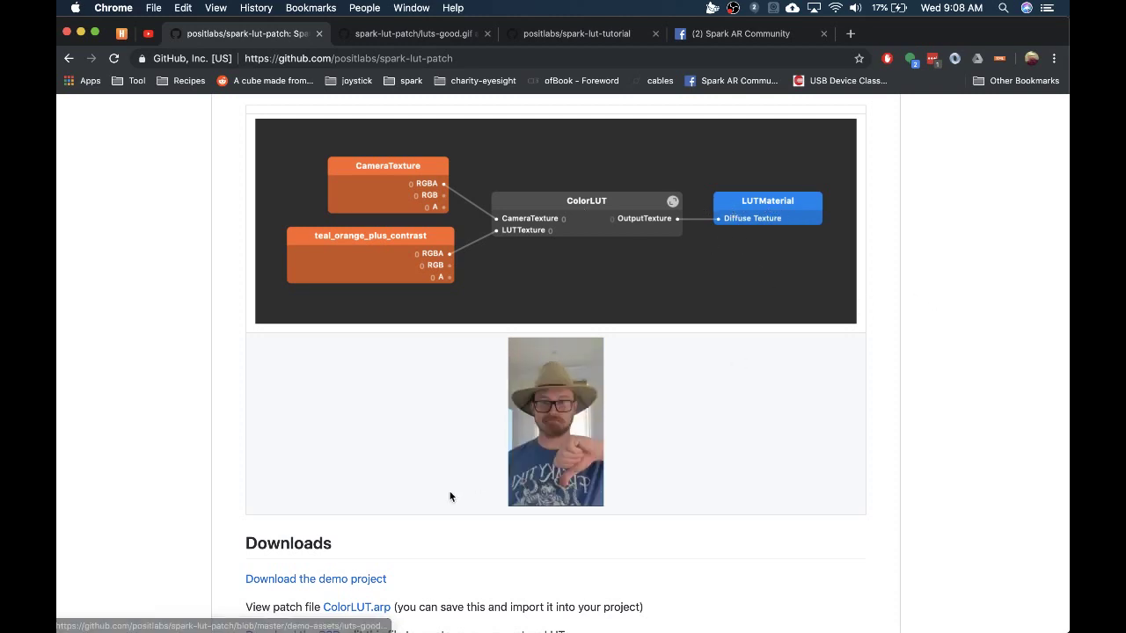
Scroll through the Included LUTs thumbnail gallery down to the Effects Gallery and back
scroll(450, 495, "down", 3)
scroll(448, 496, "down", 1)
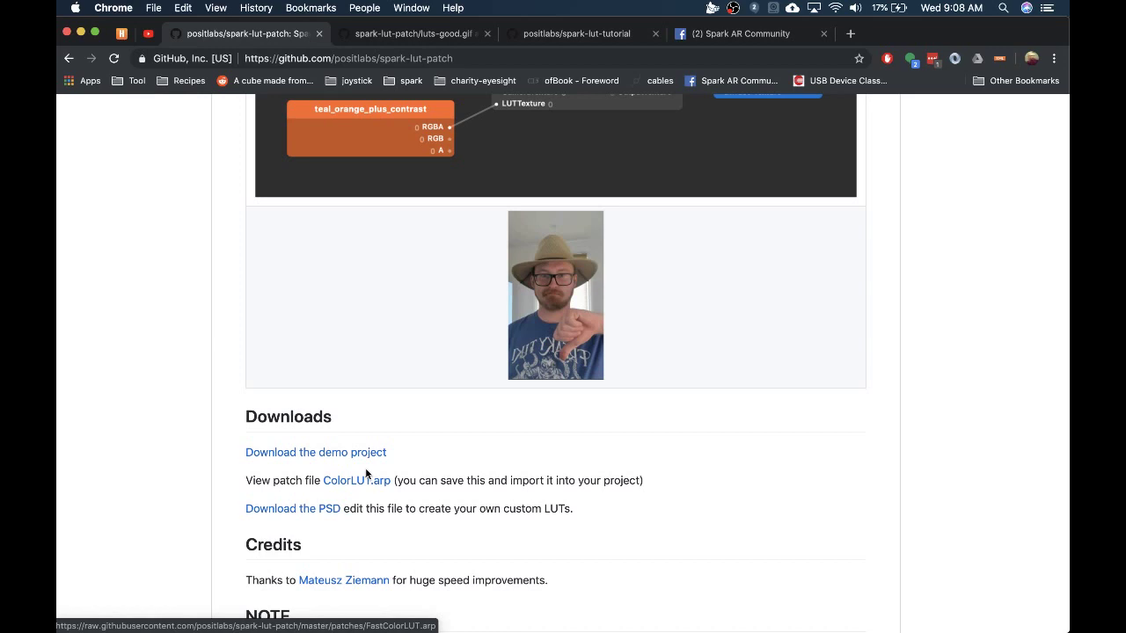
scroll(369, 492, "down", 2)
scroll(370, 479, "down", 6)
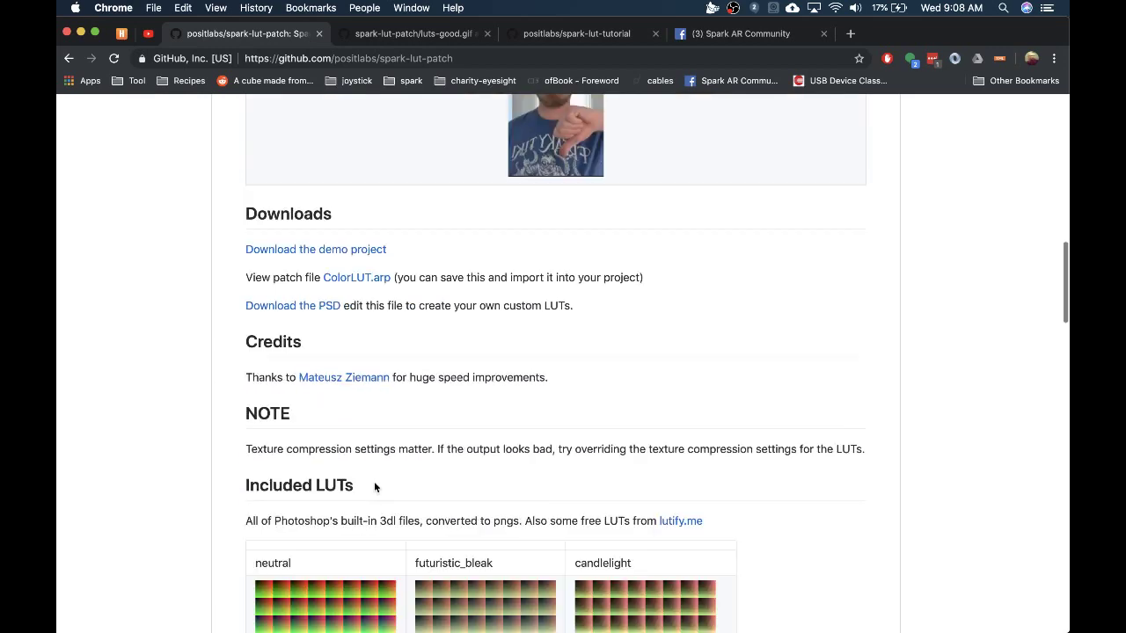
scroll(409, 510, "down", 5)
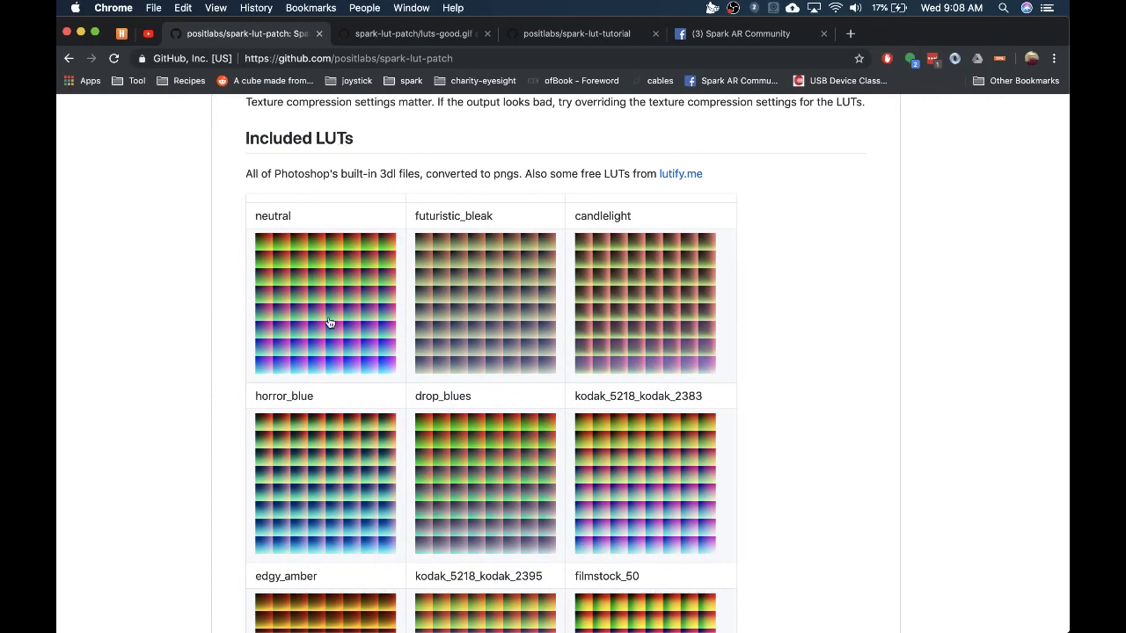
scroll(398, 447, "down", 1)
scroll(613, 488, "down", 15)
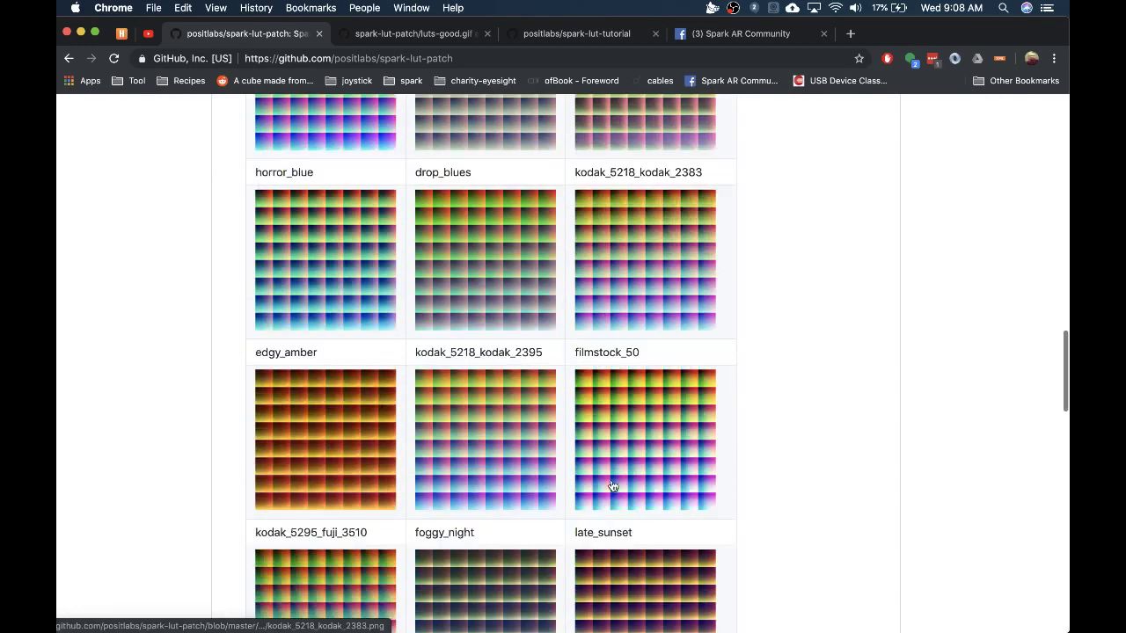
scroll(614, 485, "down", 13)
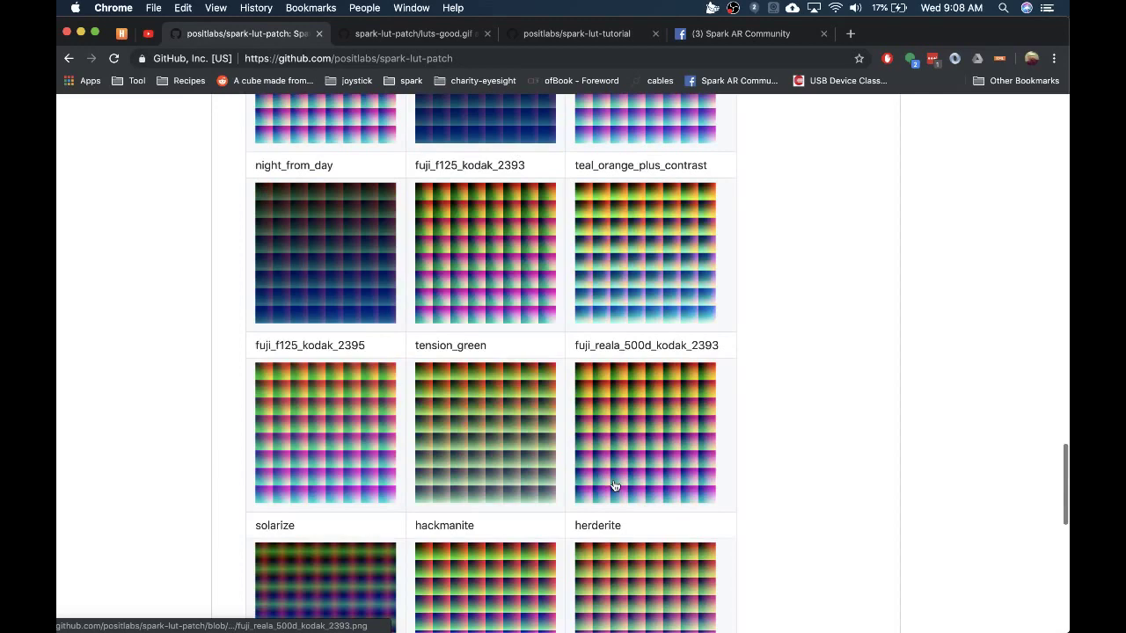
scroll(651, 322, "down", 9)
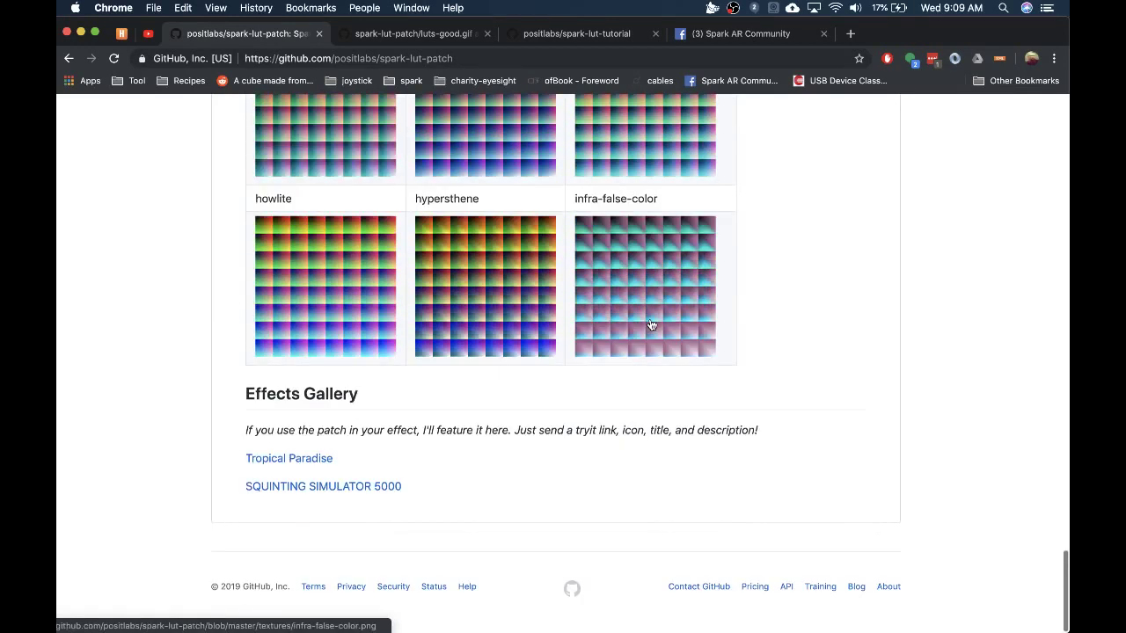
scroll(615, 324, "up", 3)
scroll(599, 331, "up", 7)
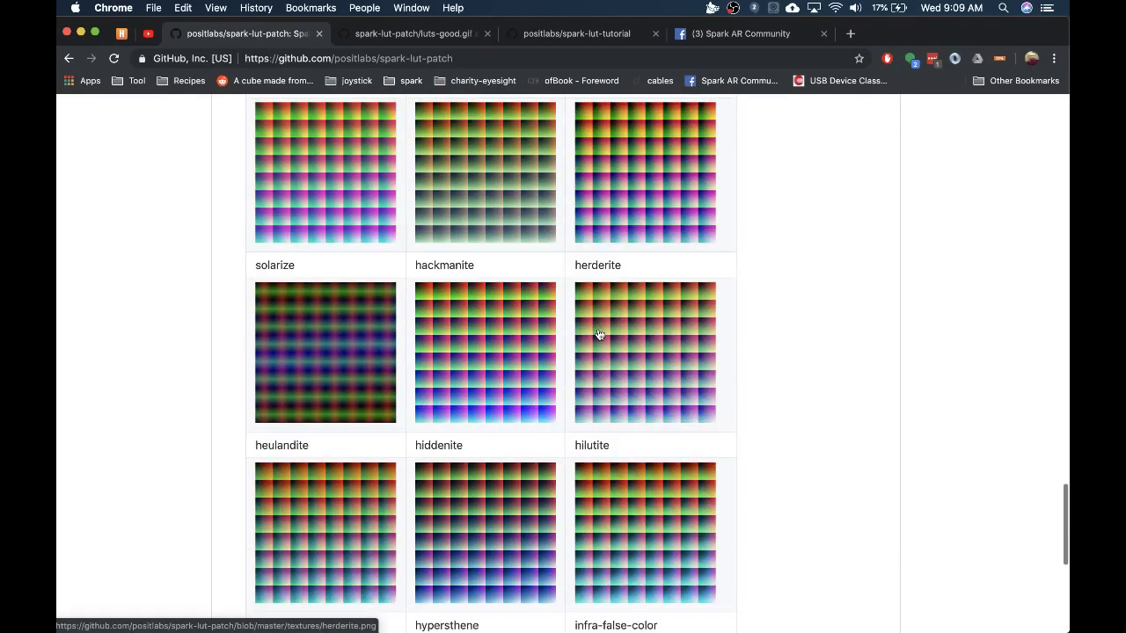
scroll(321, 407, "down", 10)
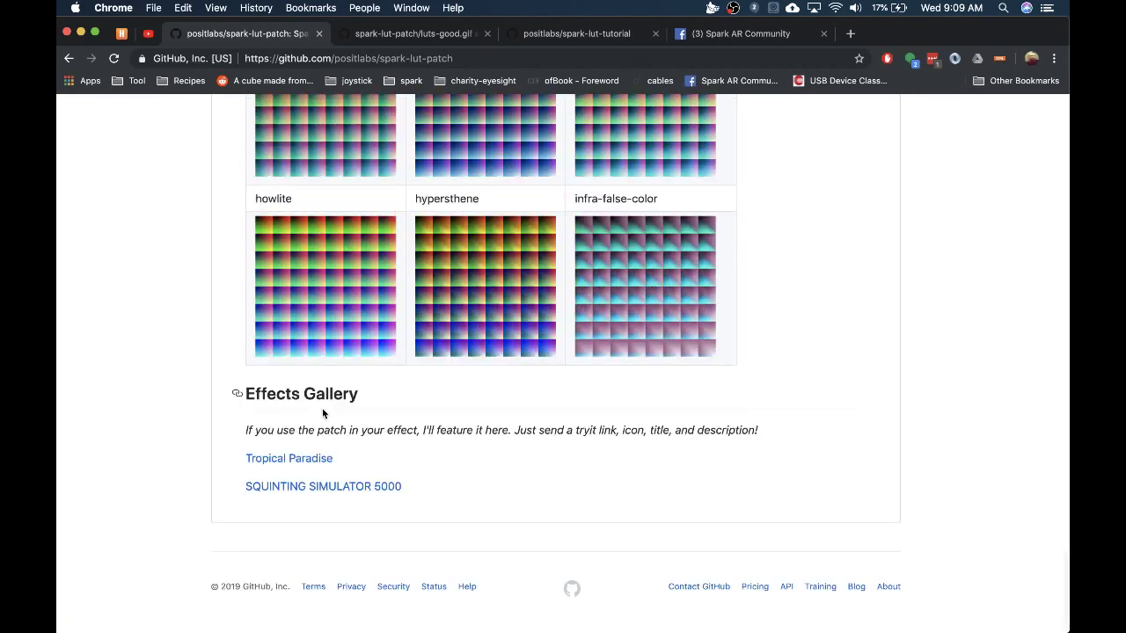
scroll(322, 407, "up", 15)
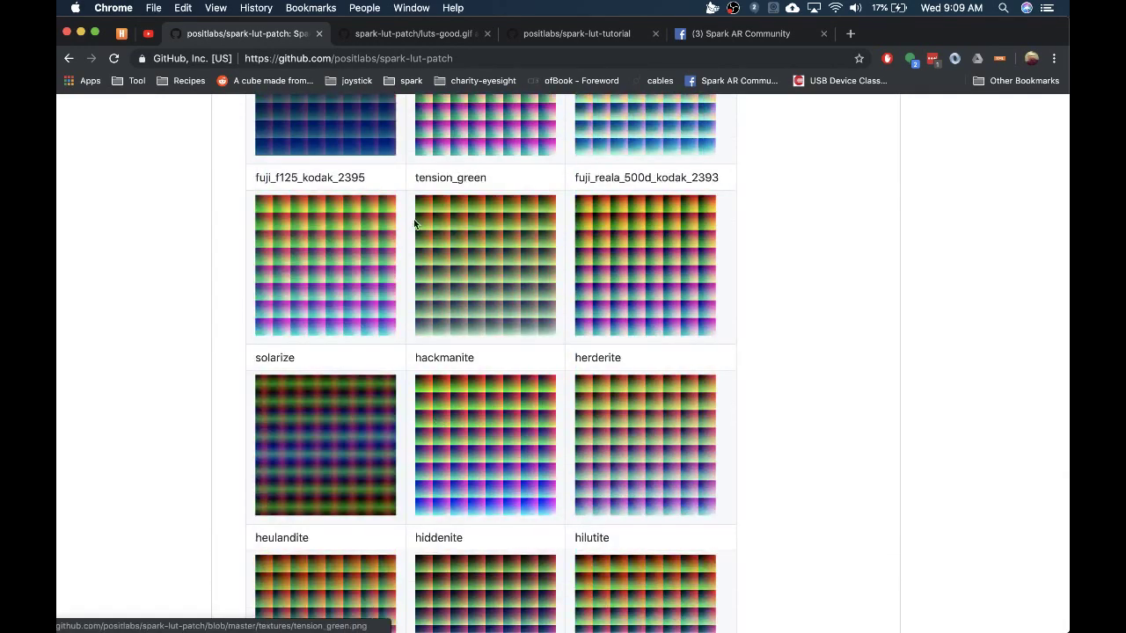
scroll(384, 366, "down", 4)
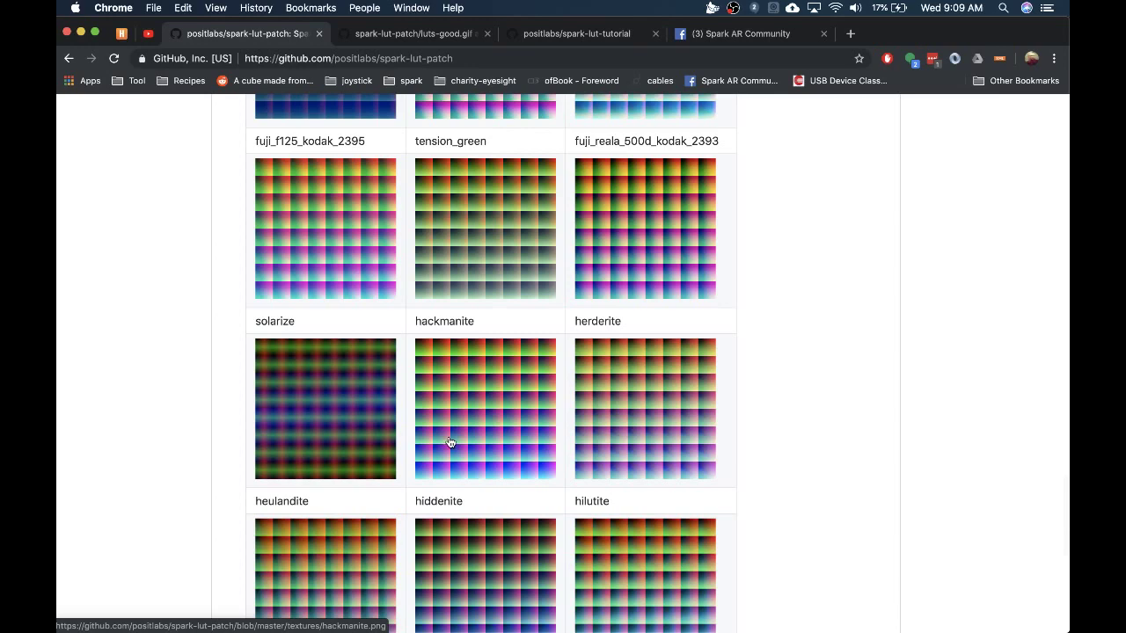
scroll(592, 455, "down", 10)
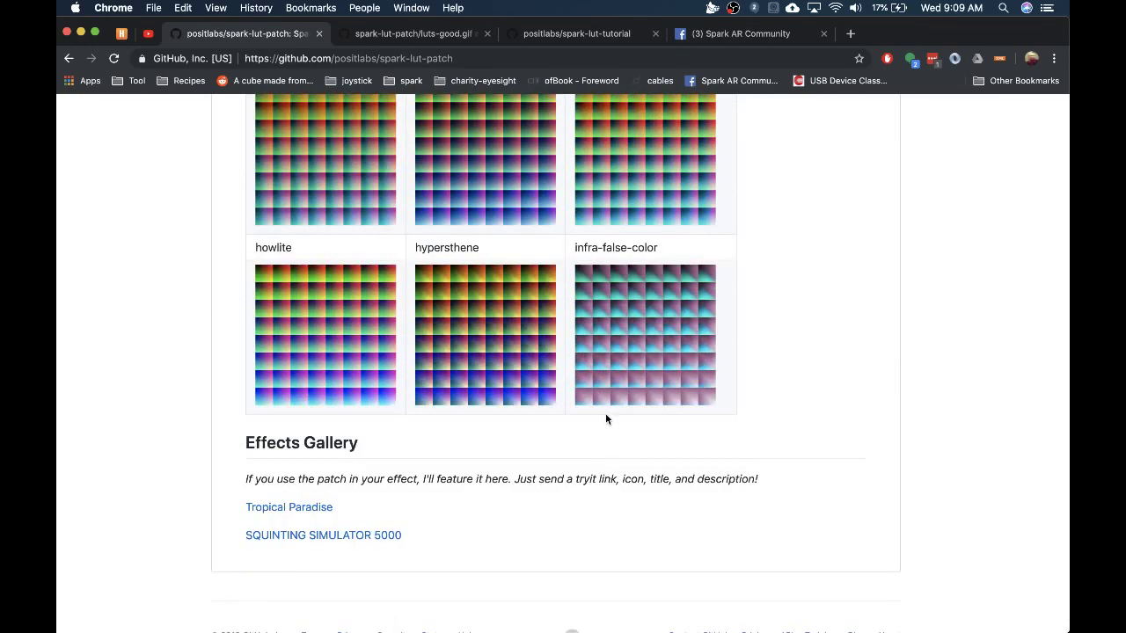
scroll(606, 420, "up", 20)
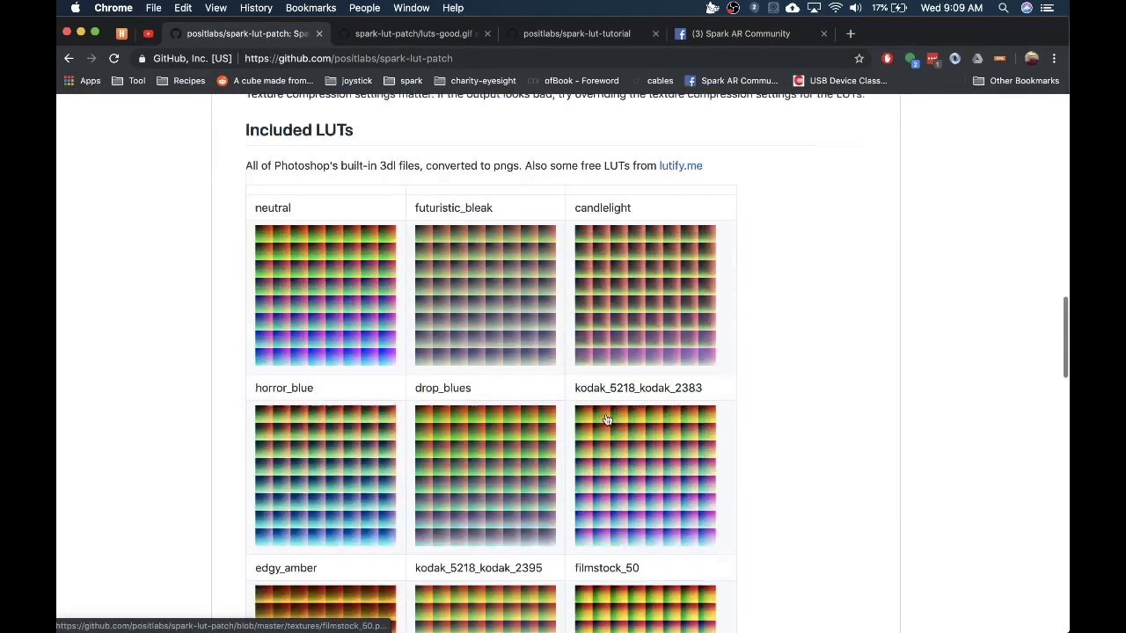
Drag FastColorLUT.arp from the spark-lut-patch patches folder onto Spark AR's Assets panel
mouse_move(576, 630)
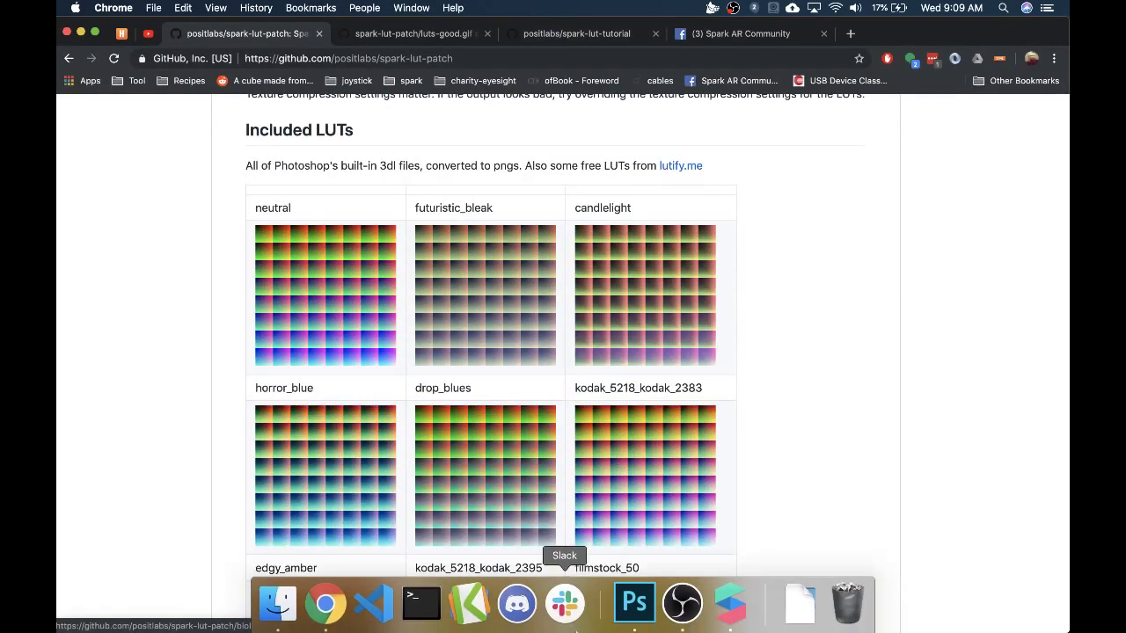
left_click(730, 603)
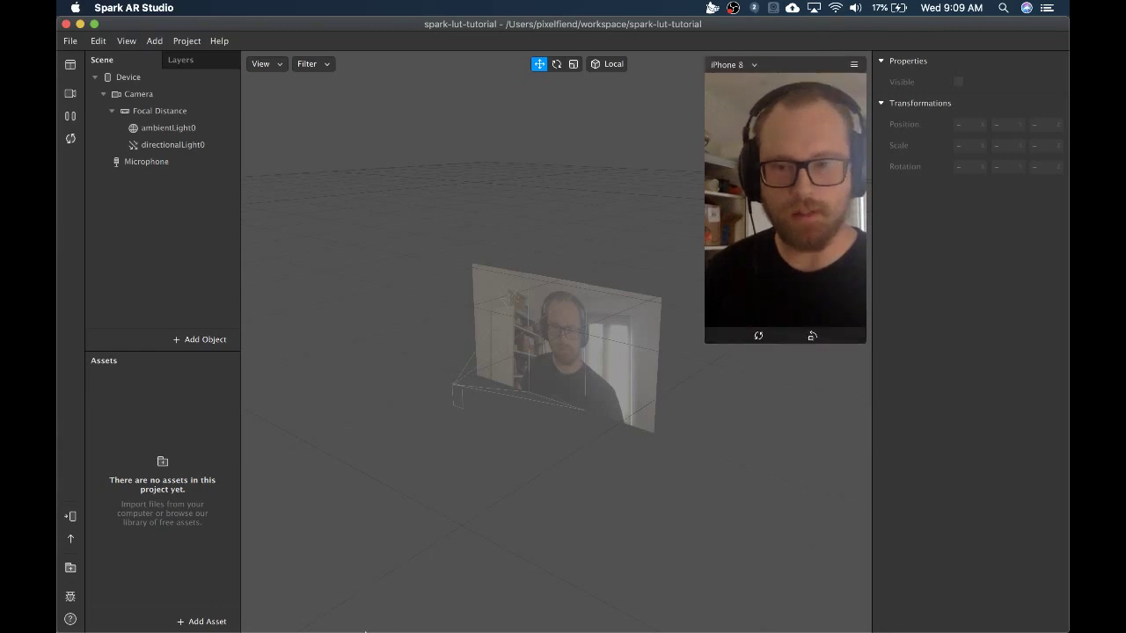
mouse_move(324, 605)
left_click(276, 603)
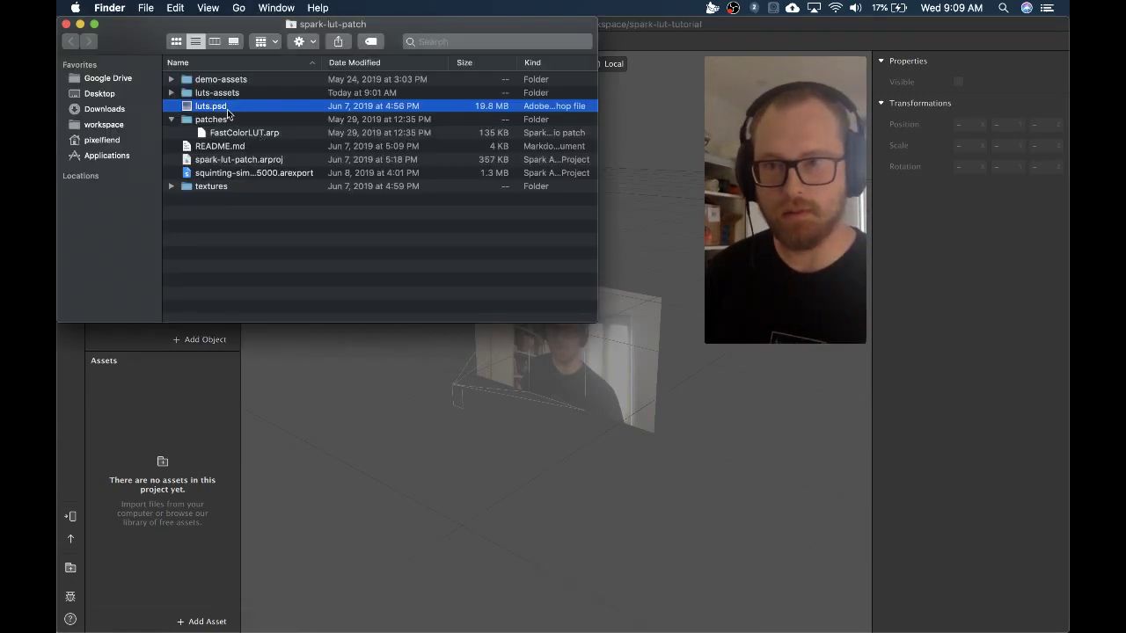
left_click_drag(230, 134, 132, 531)
left_click(120, 410)
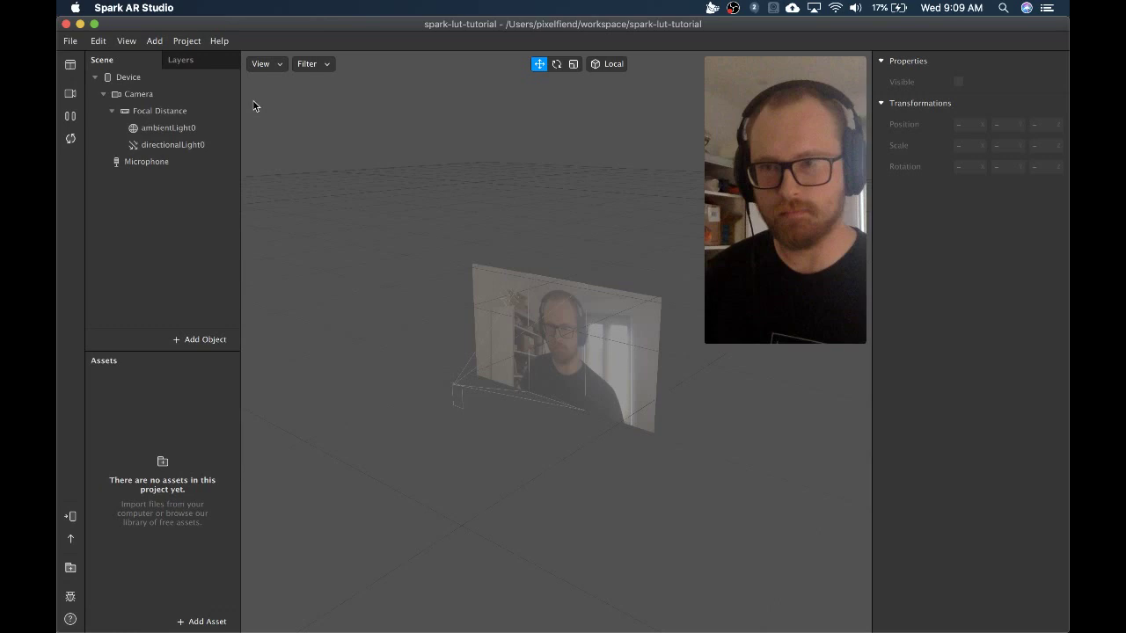
Retry dragging FastColorLUT.arp into Assets, then bring up the Add Asset options
mouse_move(321, 627)
left_click(276, 605)
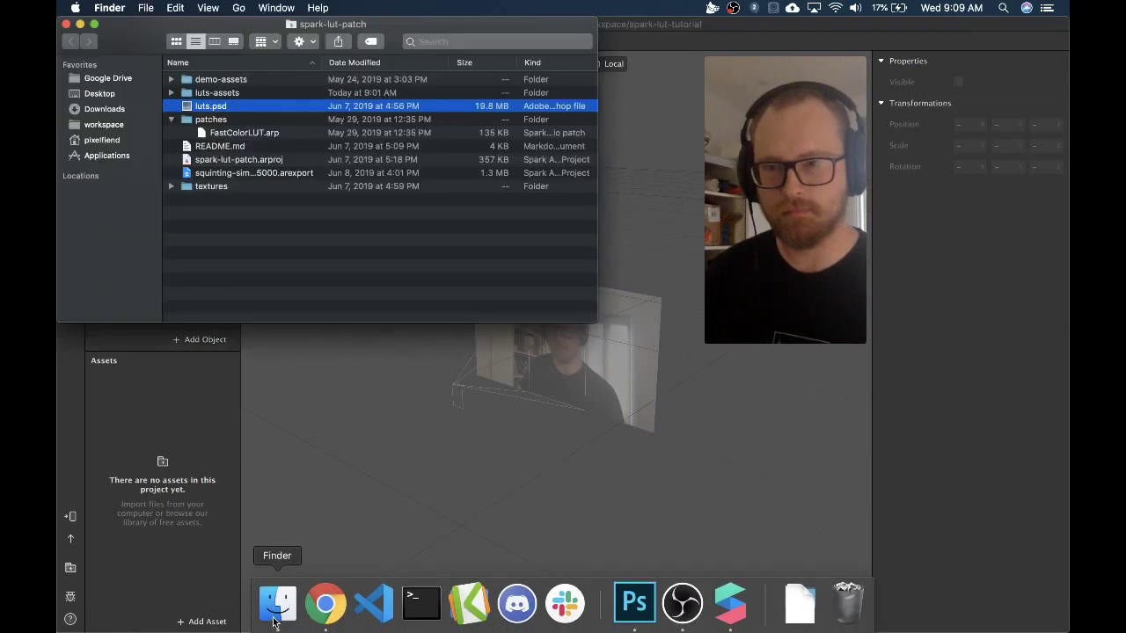
left_click_drag(225, 141, 176, 493)
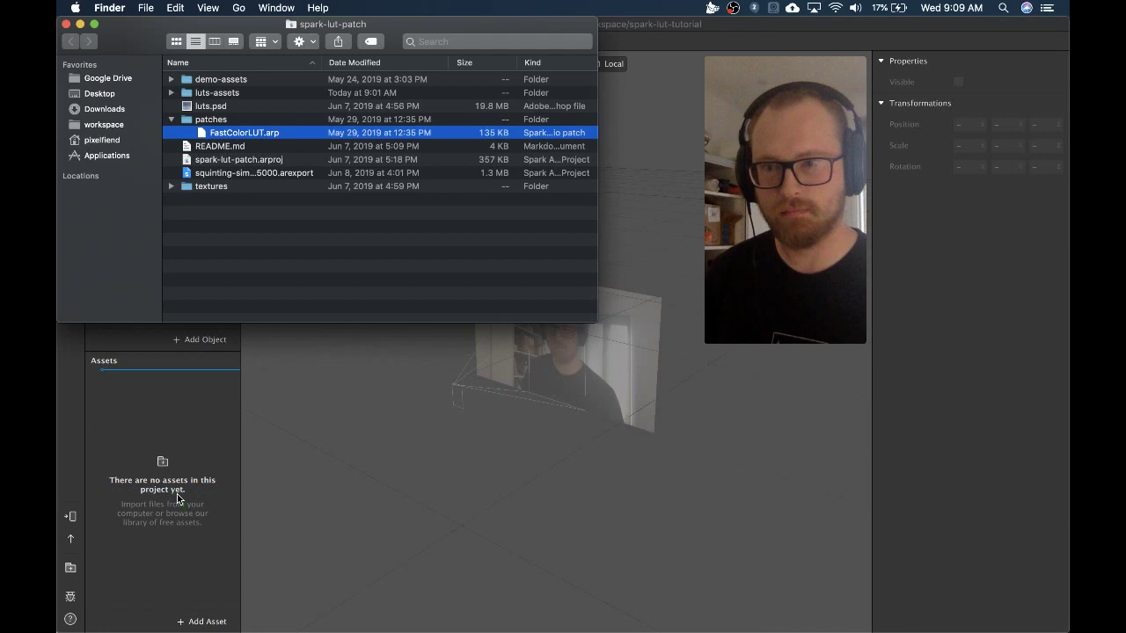
left_click(190, 561)
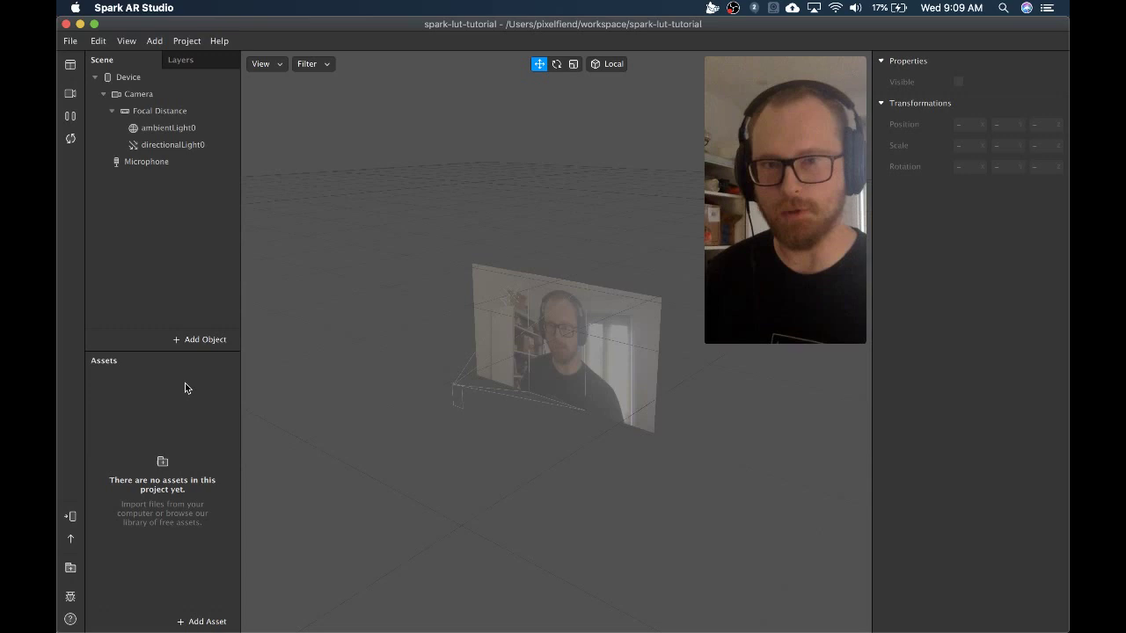
left_click(204, 622)
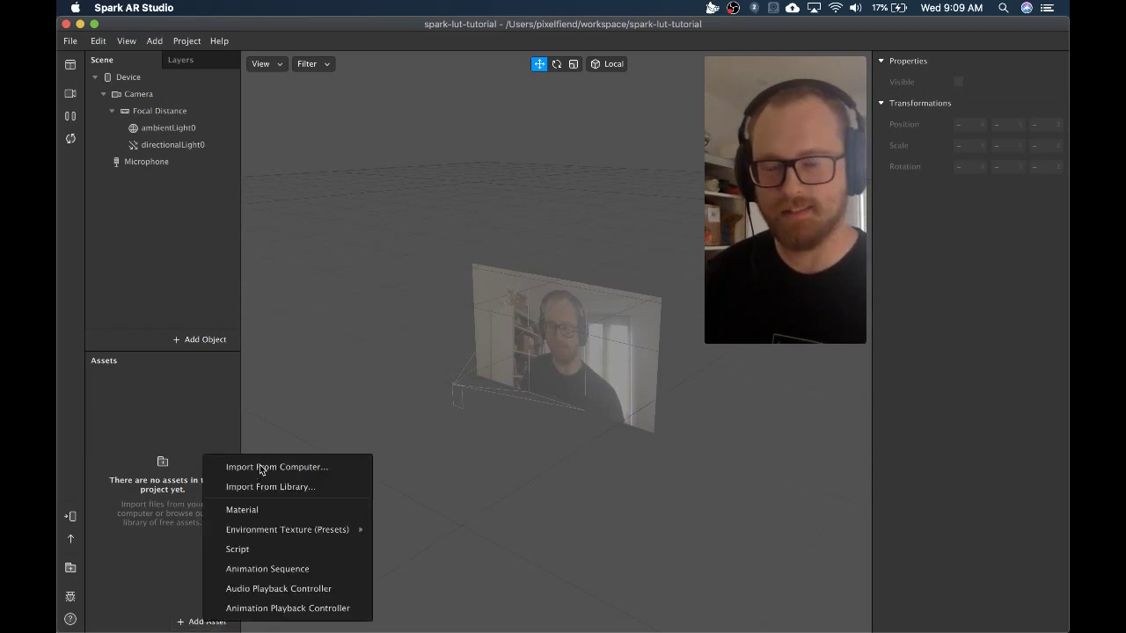
Import the FastColorLUT patch and delete the duplicate FastColorLUT(1) along with its files
left_click(155, 449)
left_click(176, 410)
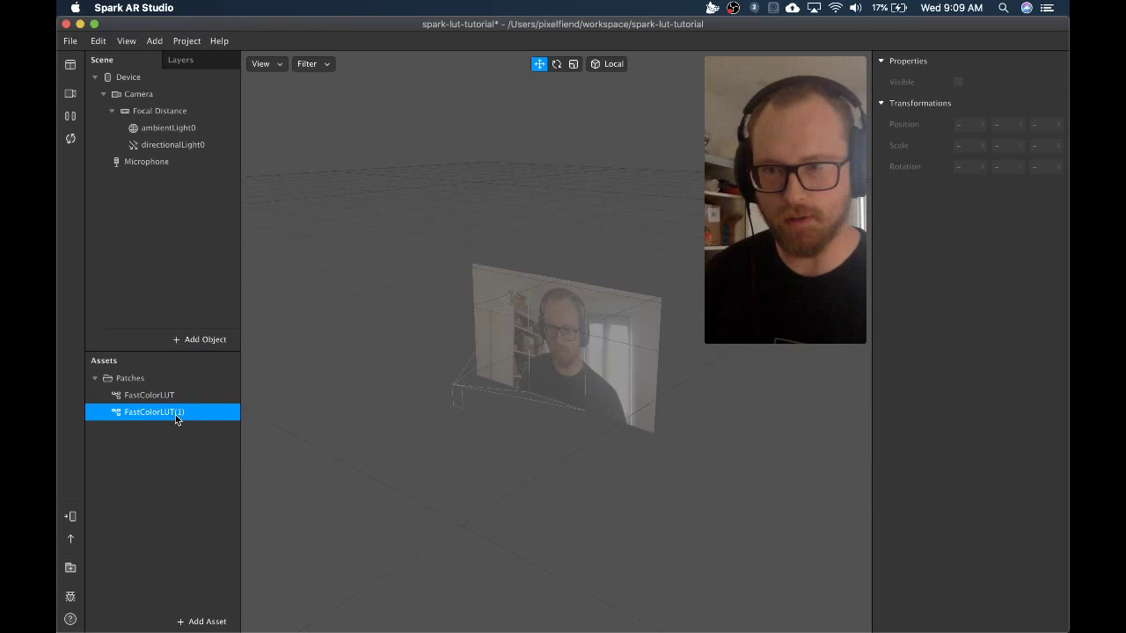
right_click(175, 415)
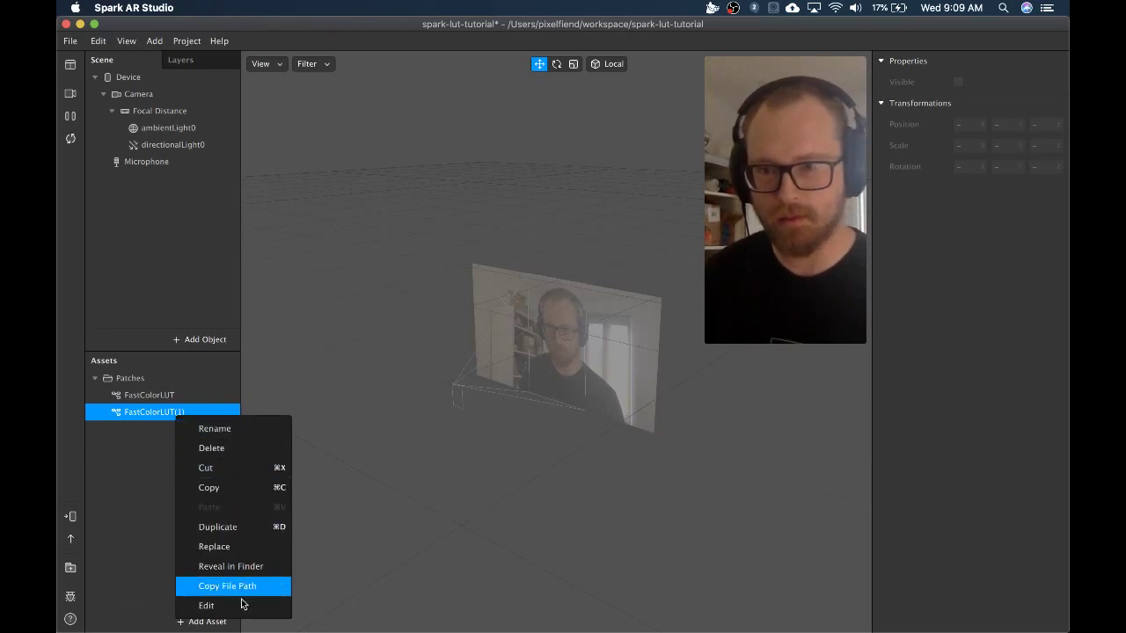
left_click(125, 522)
left_click(149, 411)
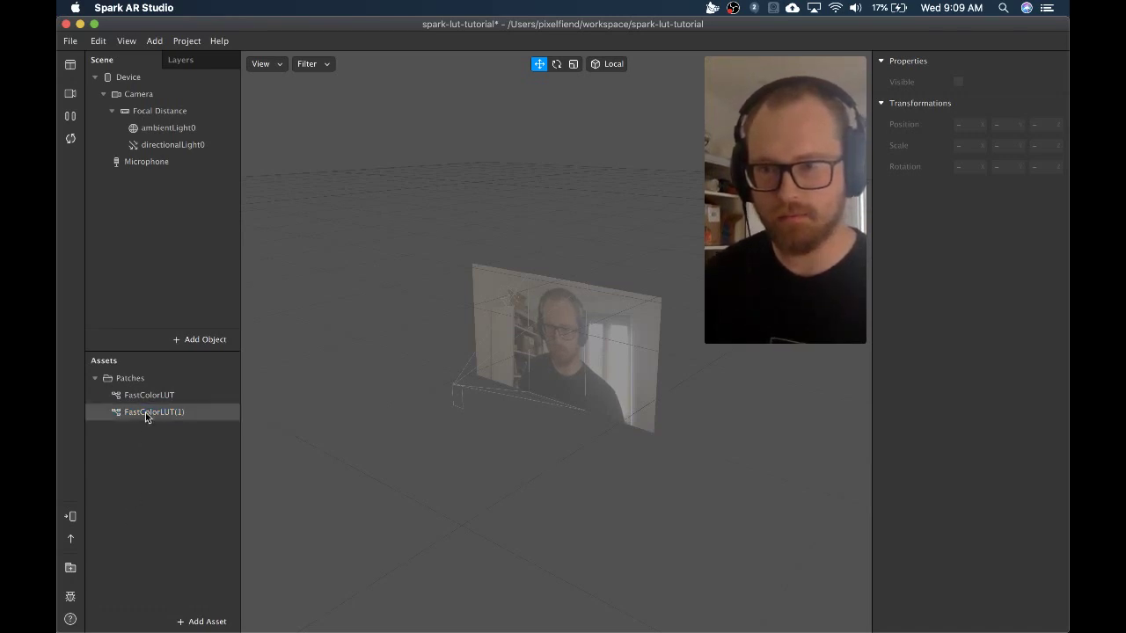
key("BackSpace")
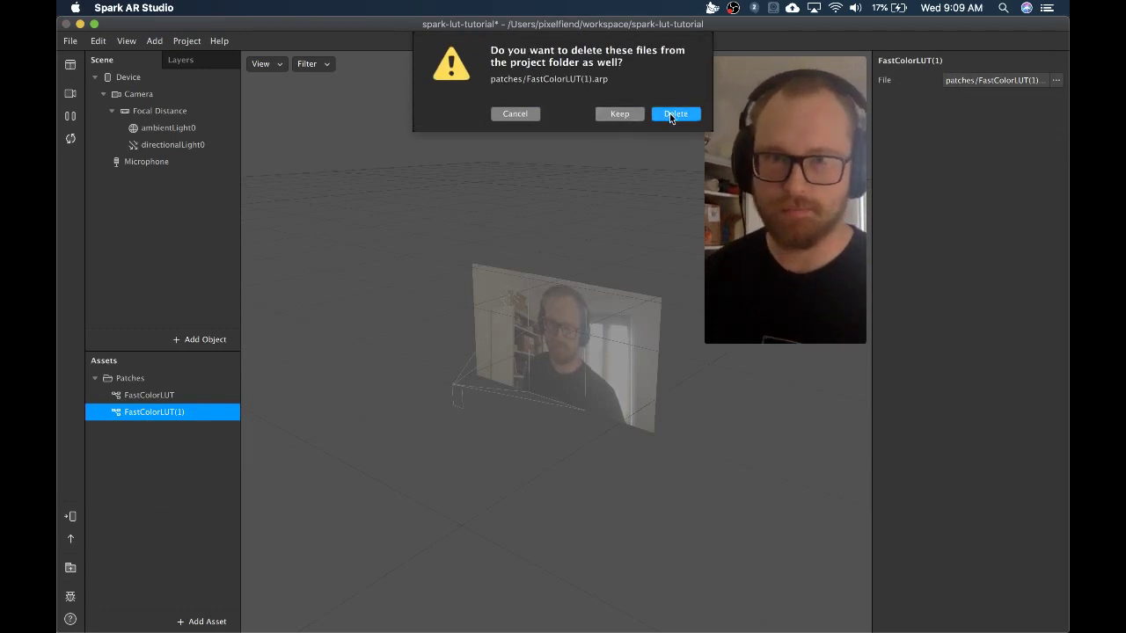
left_click(675, 114)
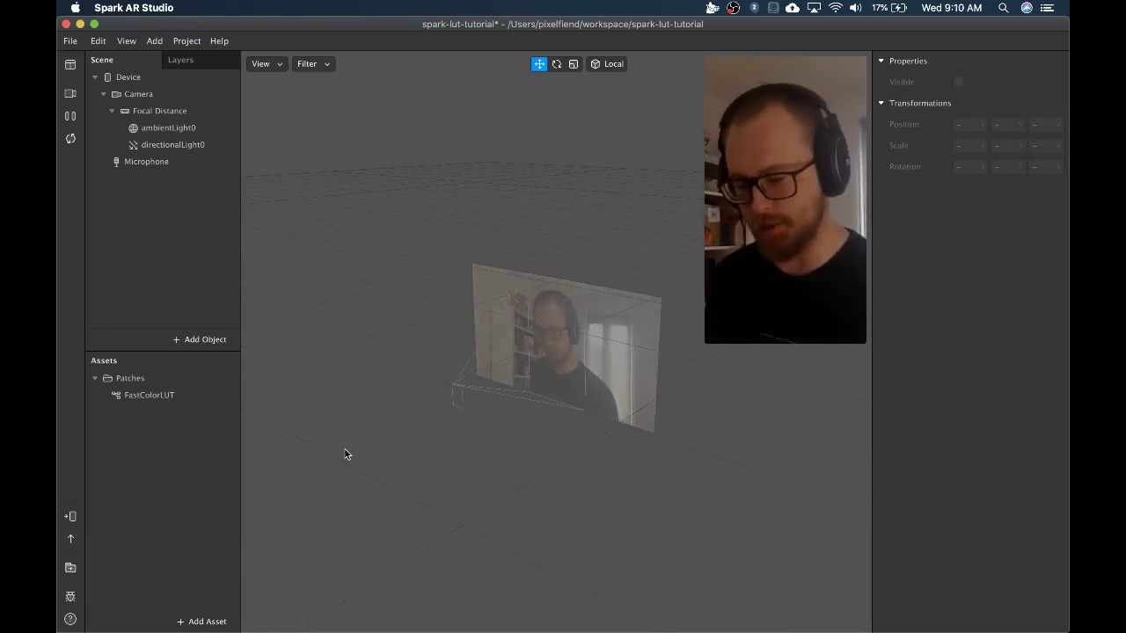
Show the Patch Editor and place a FastColorLUT node with Texture and LUT inputs
key("super+shift+p")
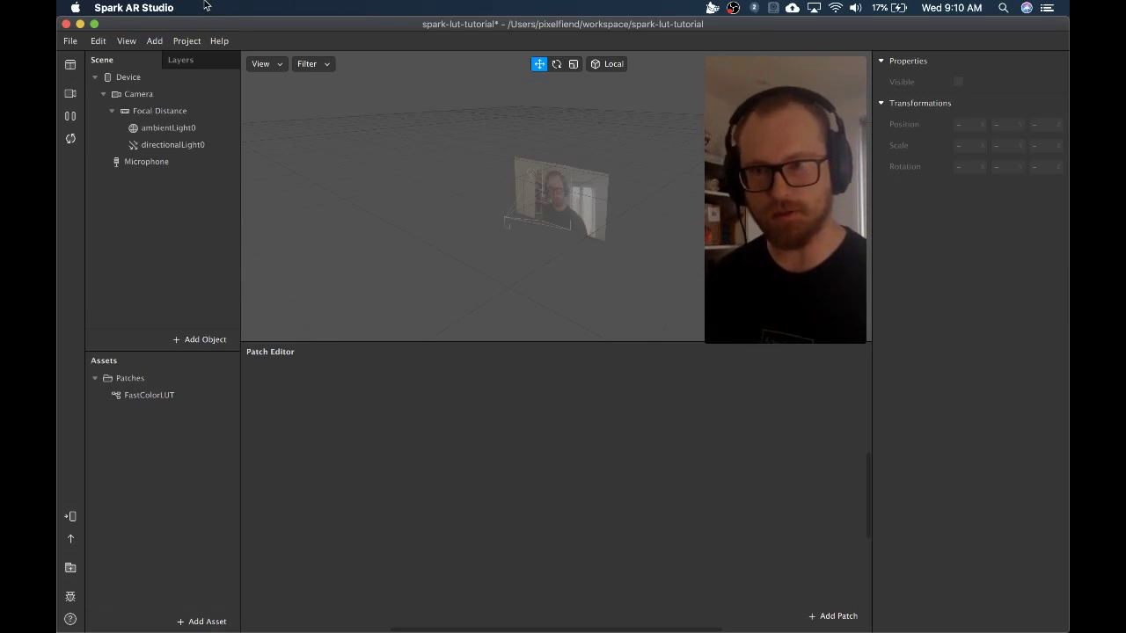
left_click(125, 42)
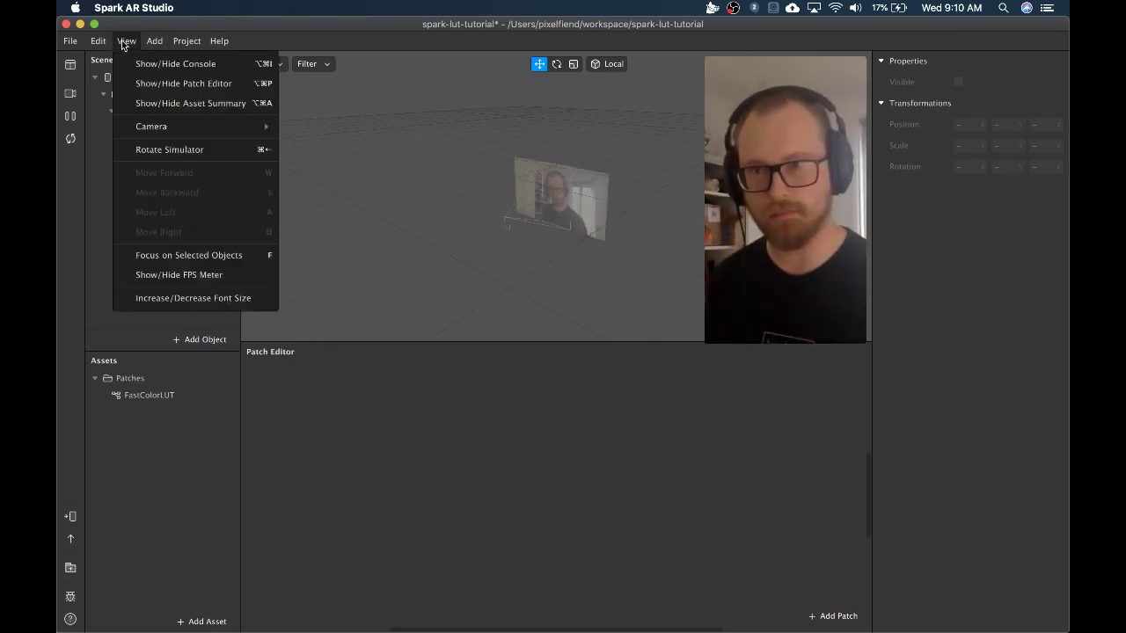
left_click(303, 518)
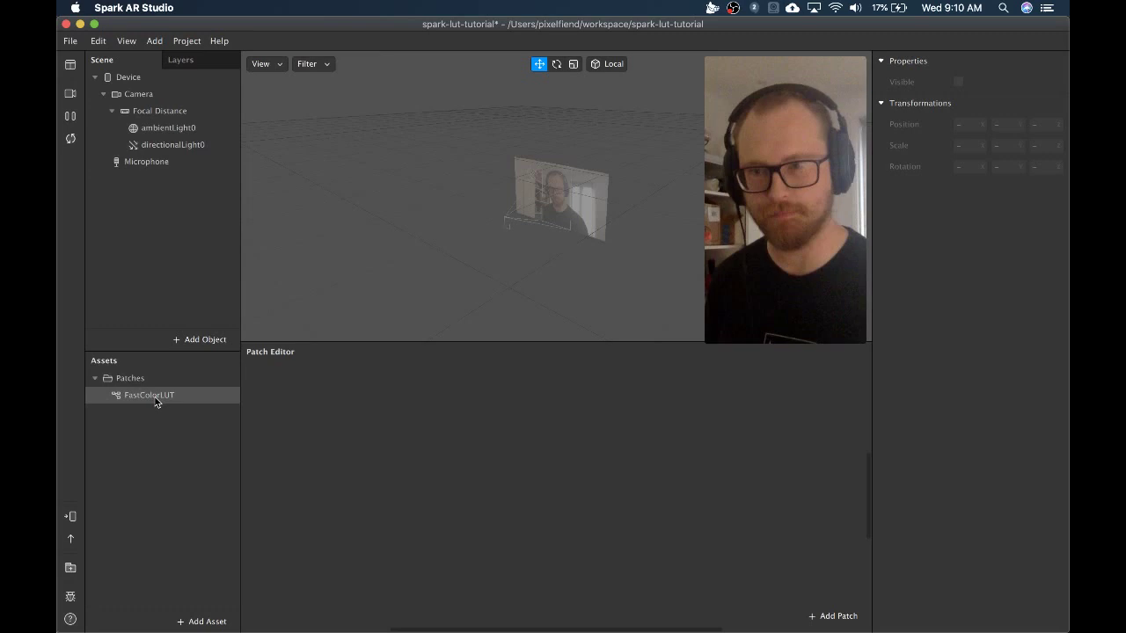
left_click_drag(150, 395, 434, 487)
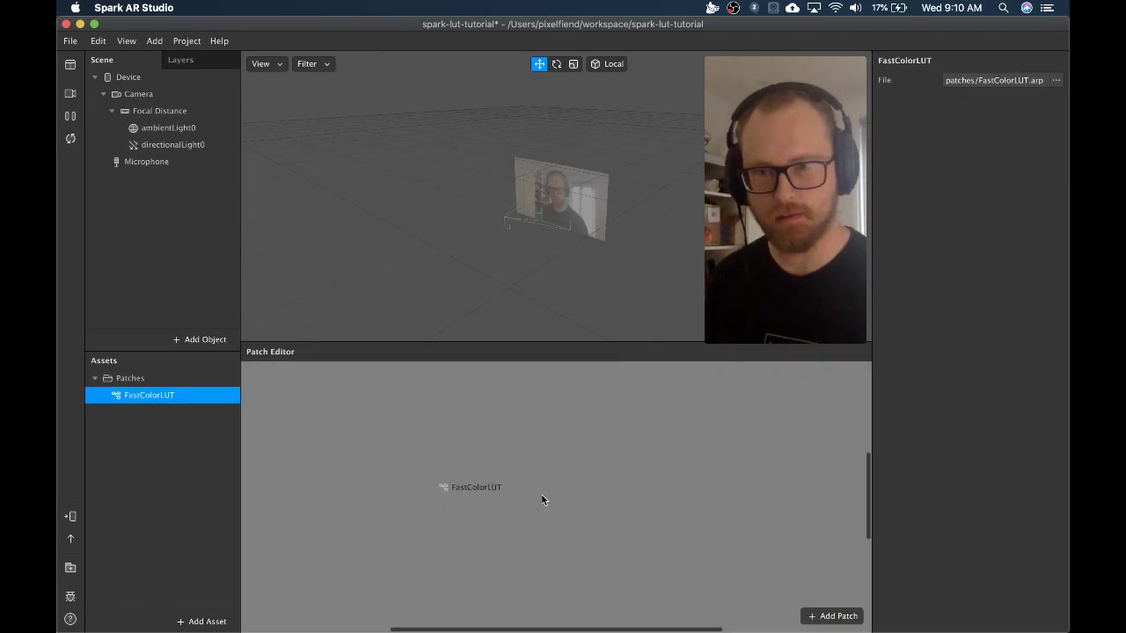
left_click_drag(531, 489, 530, 489)
left_click_drag(514, 484, 489, 451)
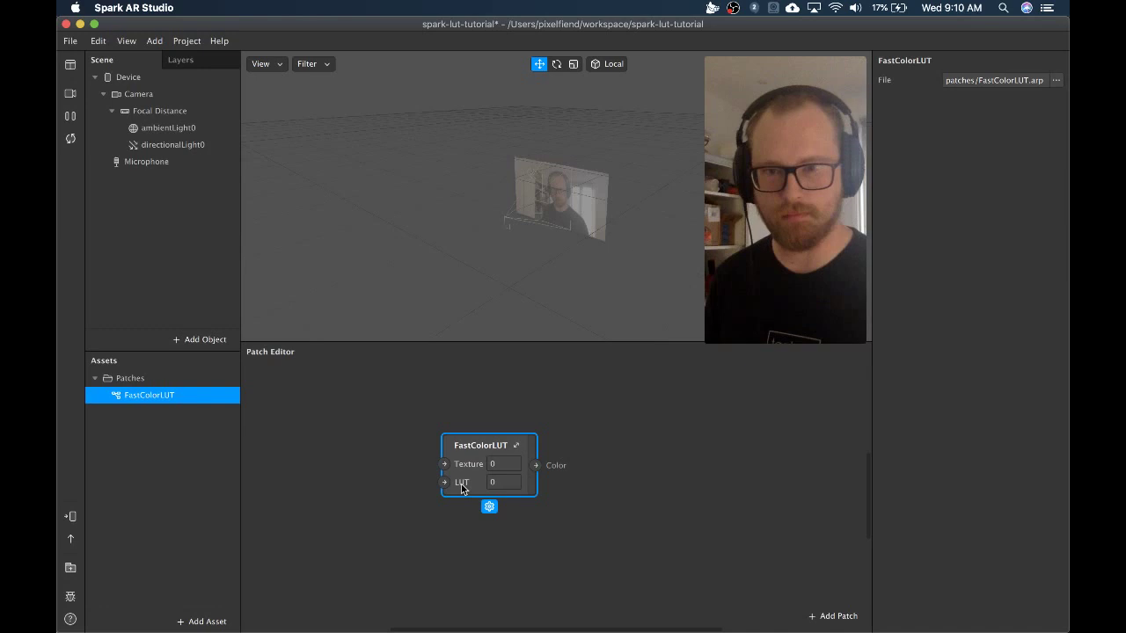
mouse_move(502, 627)
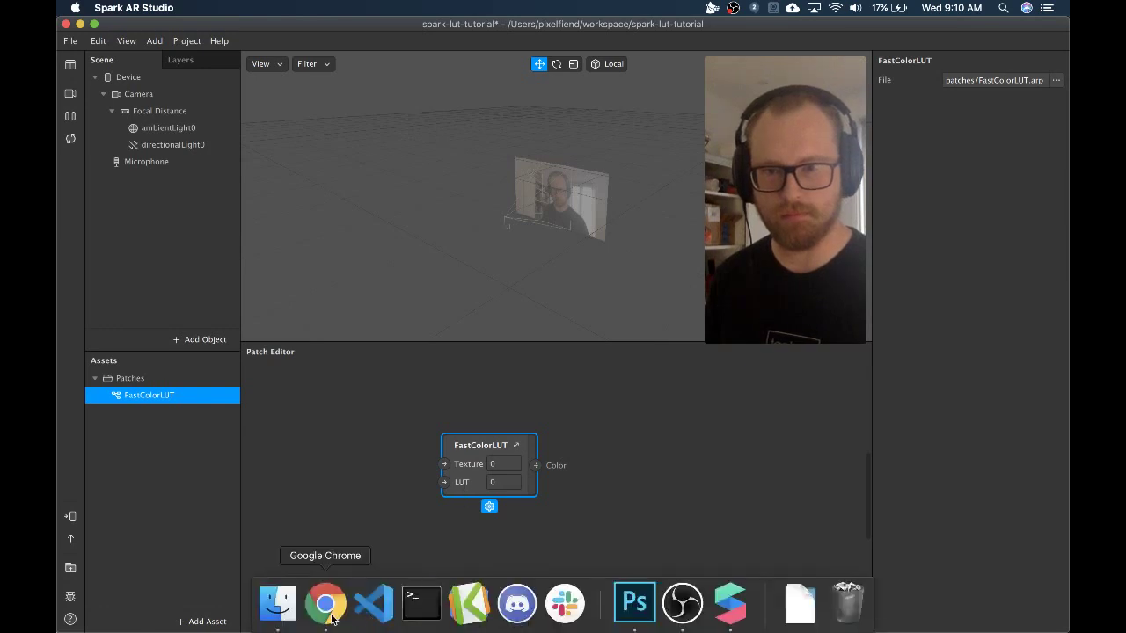
Import edgy_amber.png from the luts-assets folder as a 512 x 512 texture asset
left_click(278, 607)
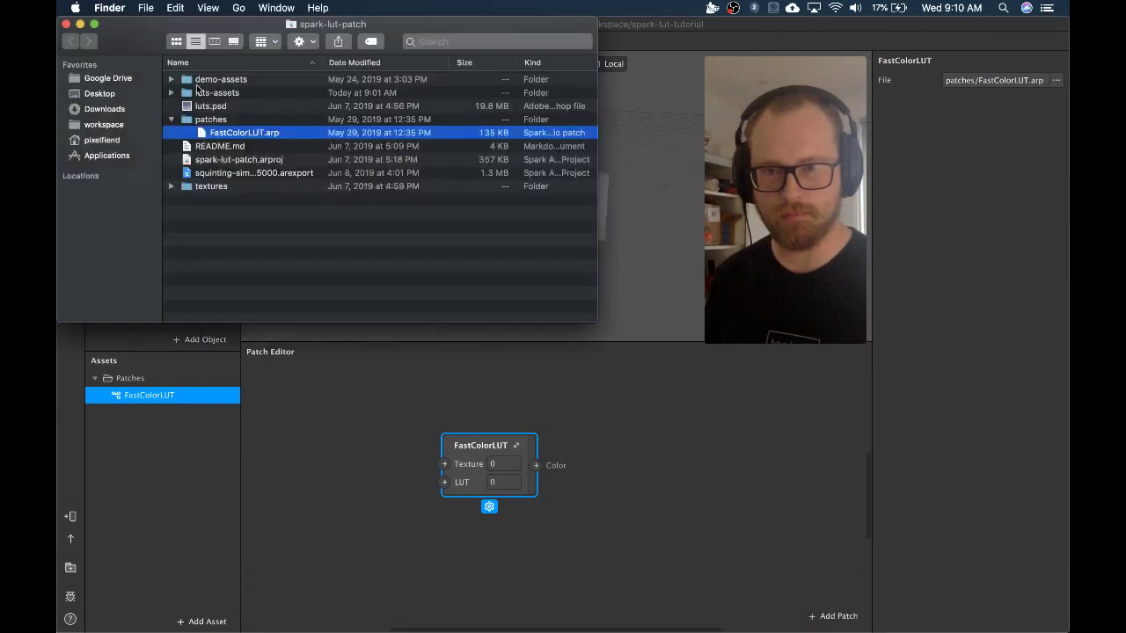
left_click(171, 92)
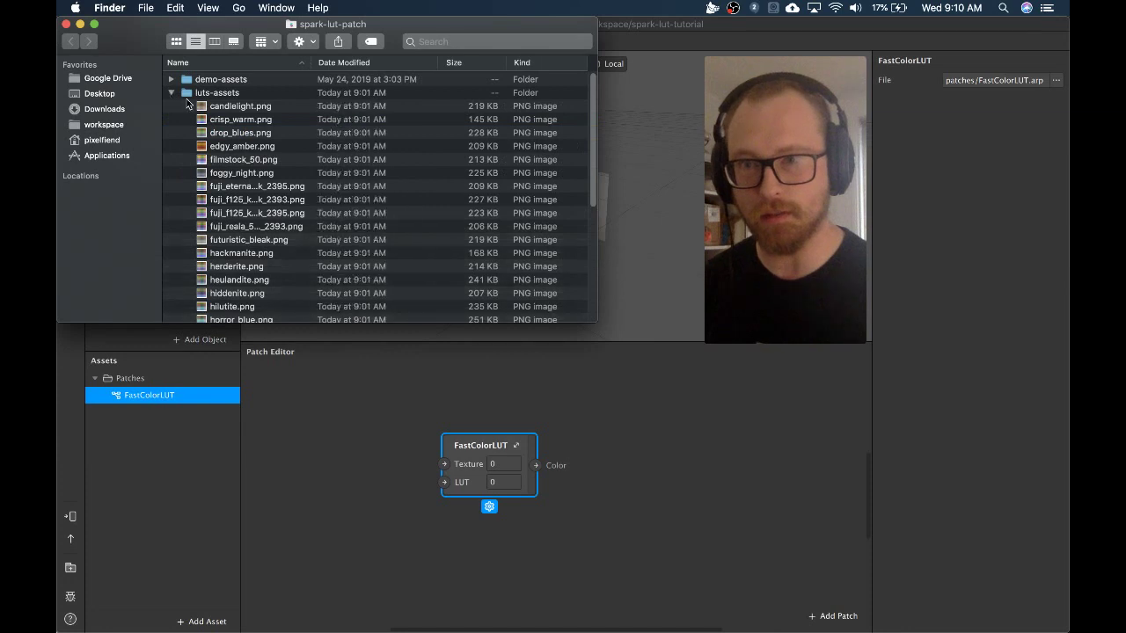
left_click(216, 110)
left_click(245, 147)
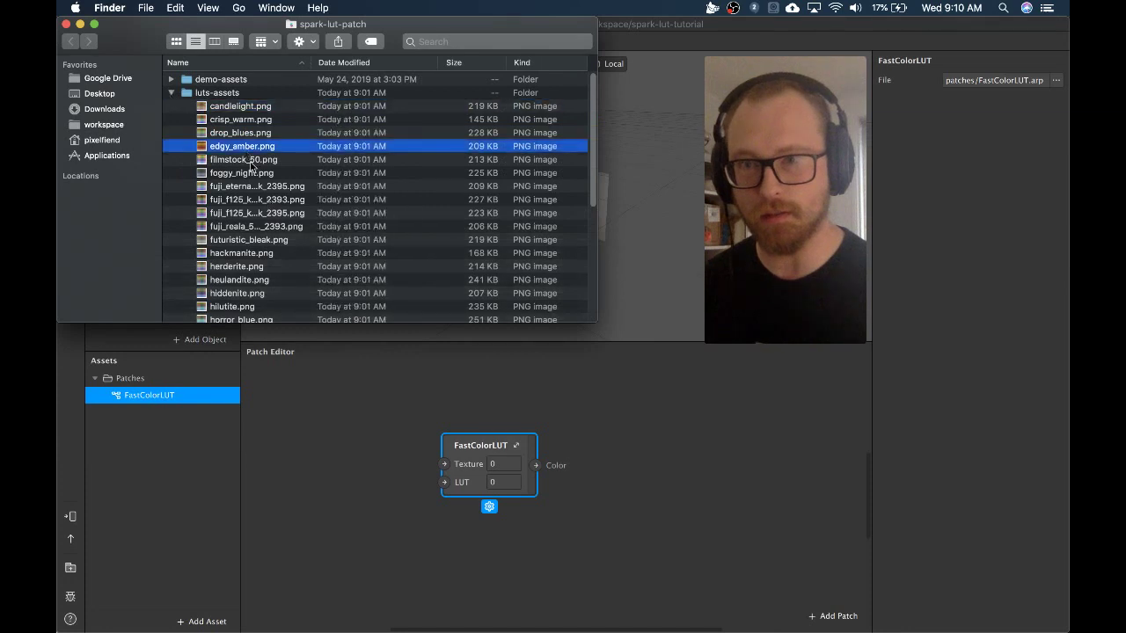
left_click_drag(251, 150, 169, 475)
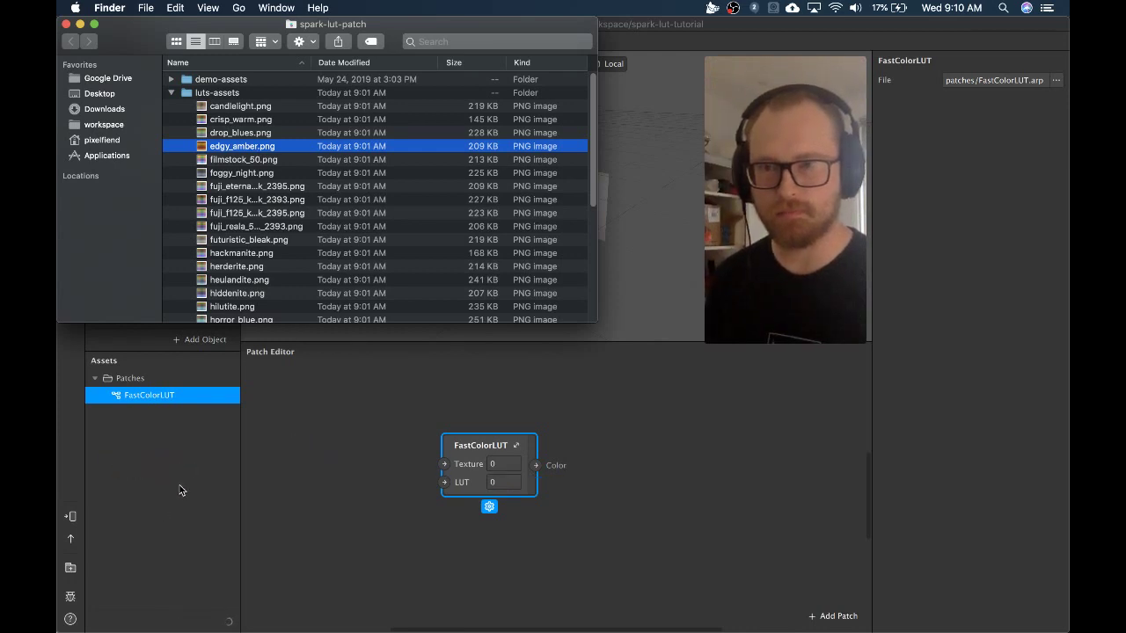
left_click(261, 134)
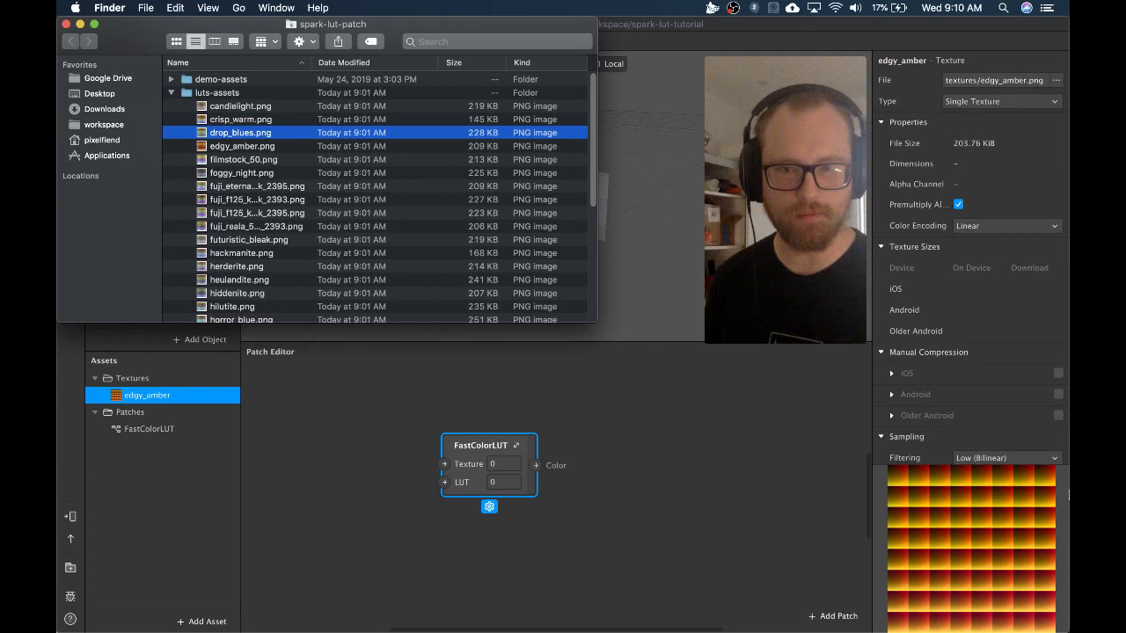
left_click(628, 495)
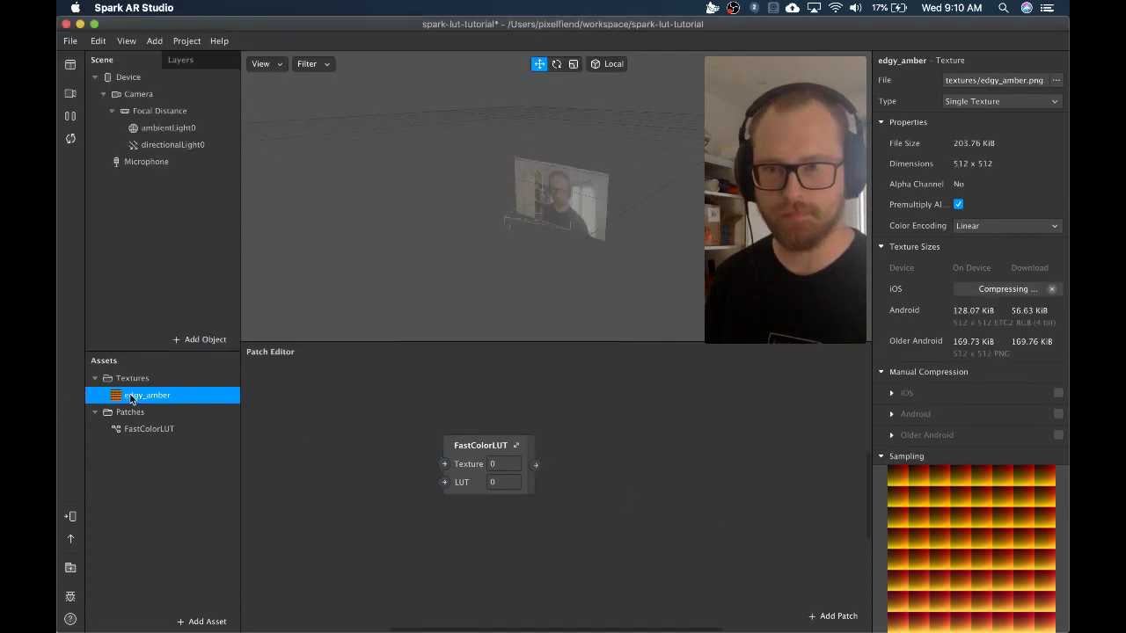
Add an edgy_amber texture node and wire its output into FastColorLUT's LUT input
left_click_drag(130, 399, 368, 526)
left_click_drag(400, 472, 401, 469)
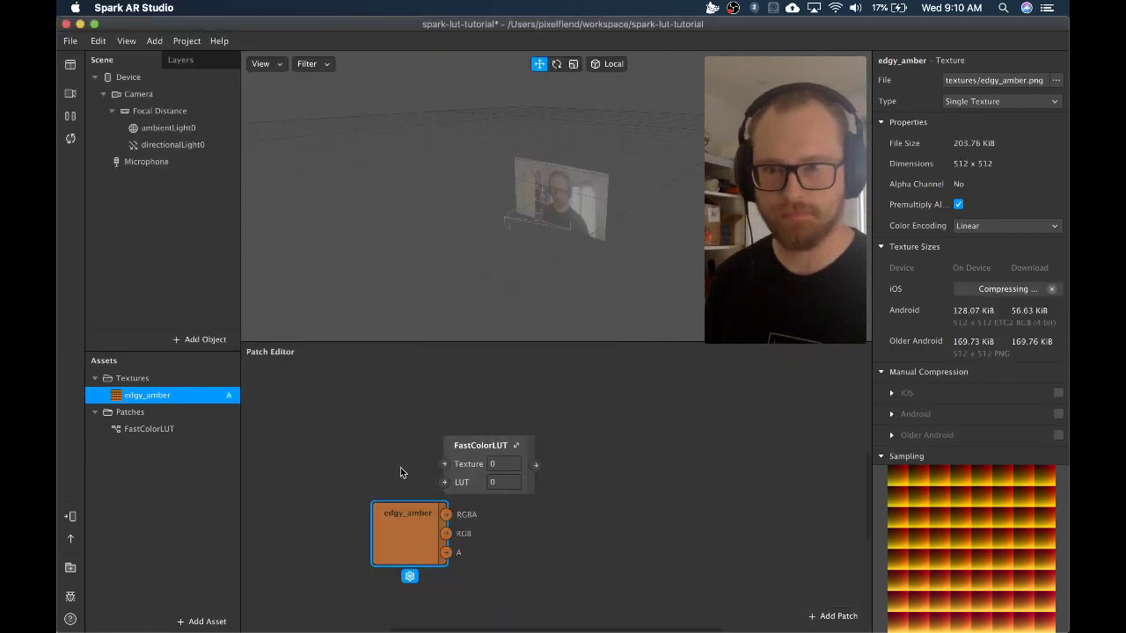
left_click_drag(399, 516, 498, 475)
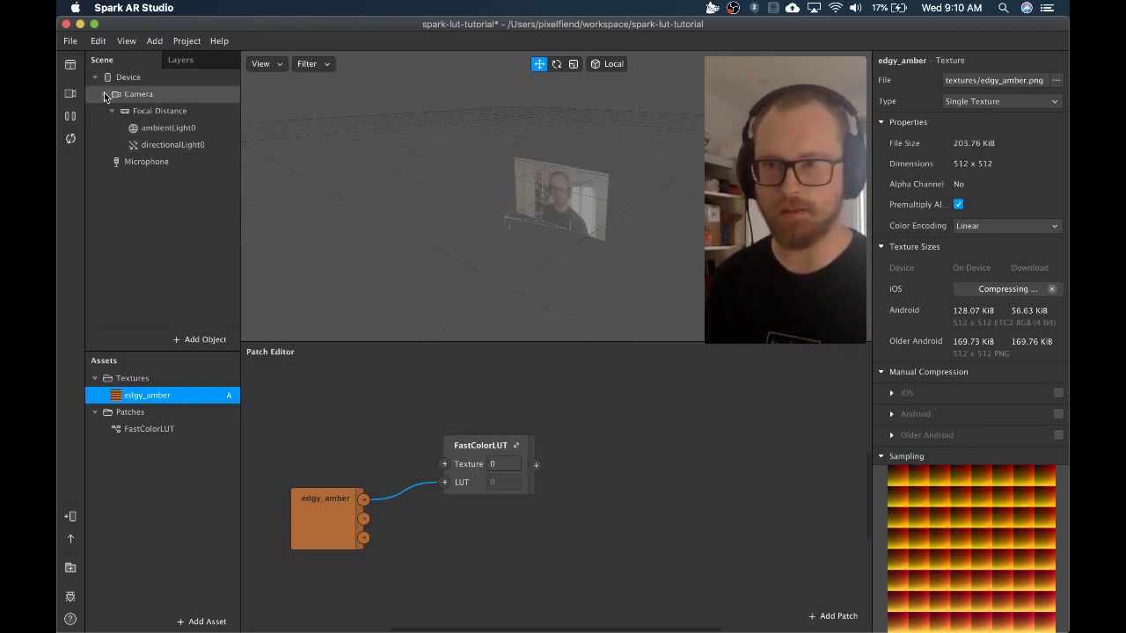
mouse_move(720, 134)
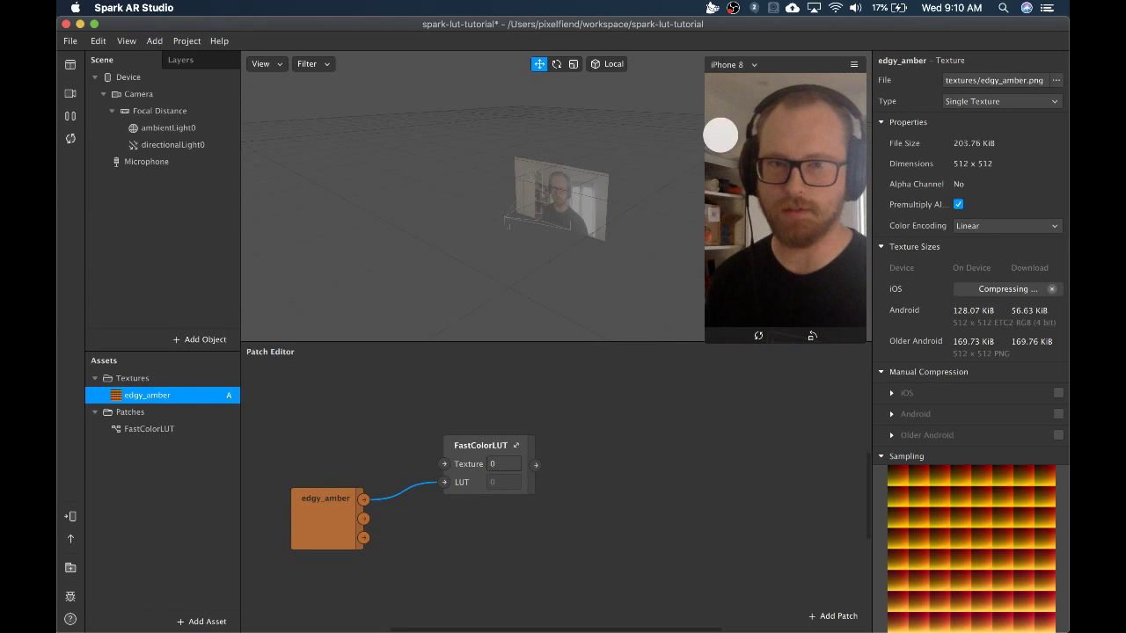
Add a canvas, canvas0, to the scene
right_click(137, 83)
mouse_move(178, 96)
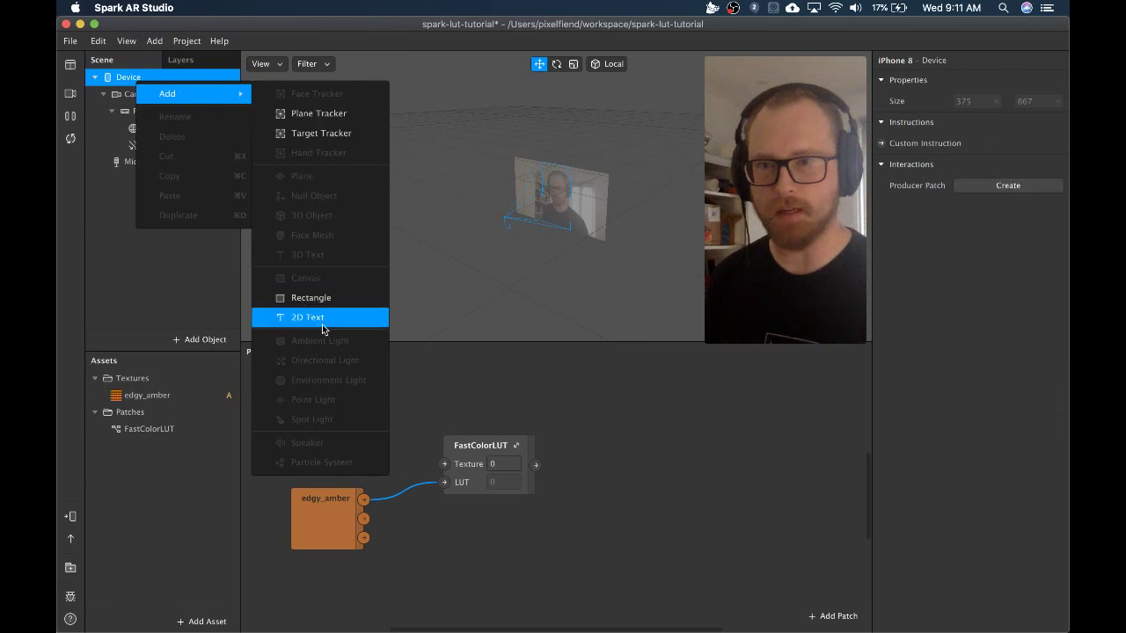
left_click(146, 268)
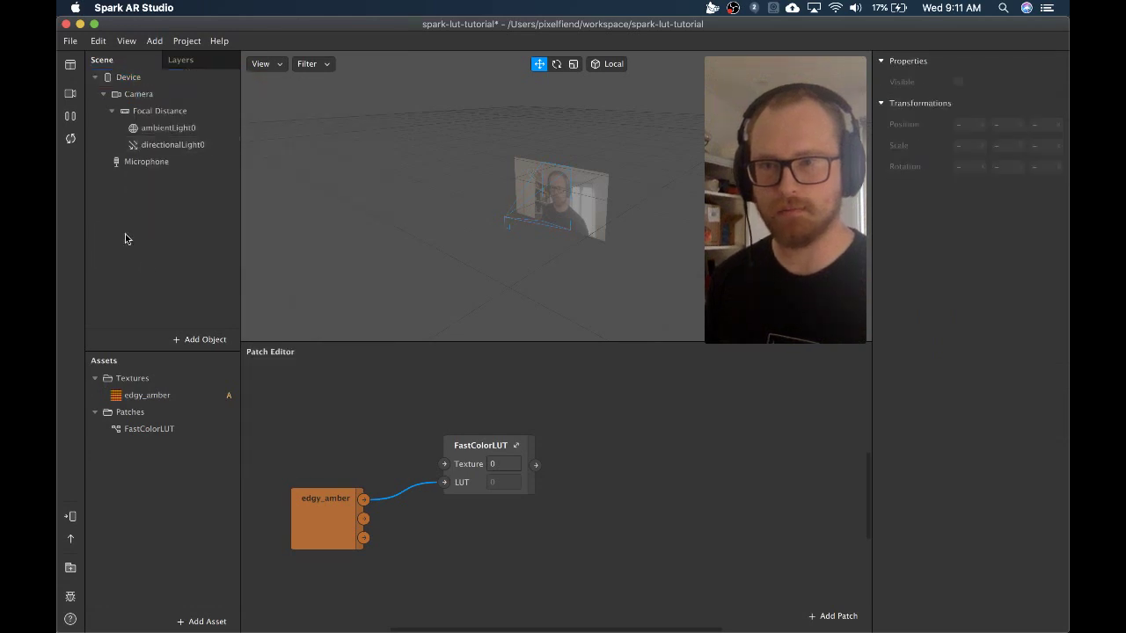
right_click(127, 238)
mouse_move(215, 247)
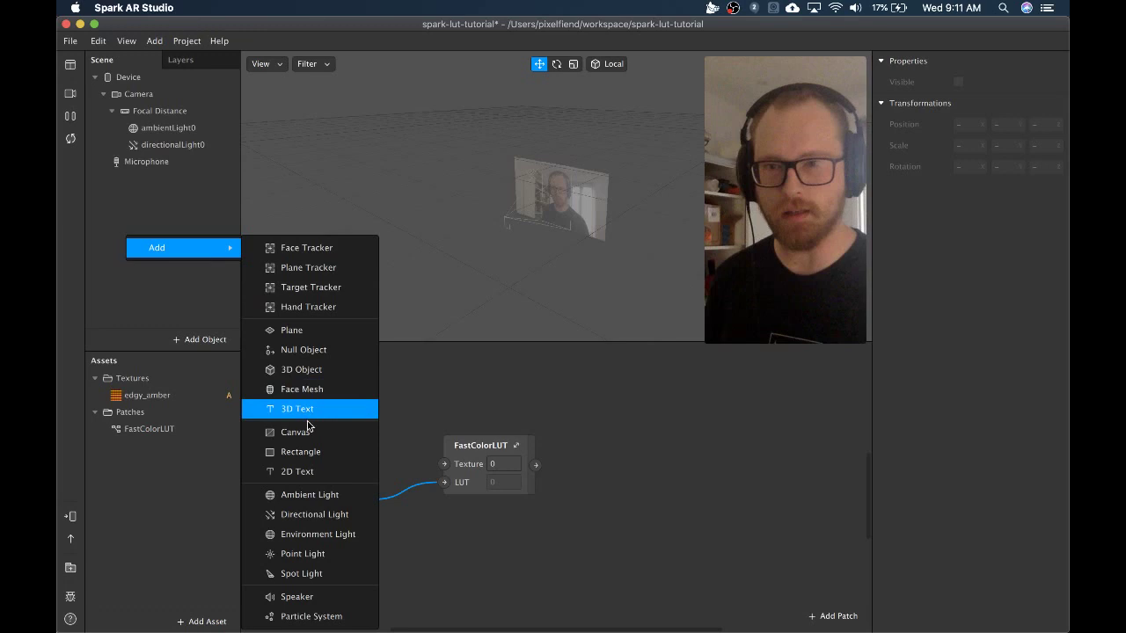
key("Return")
left_click(131, 254)
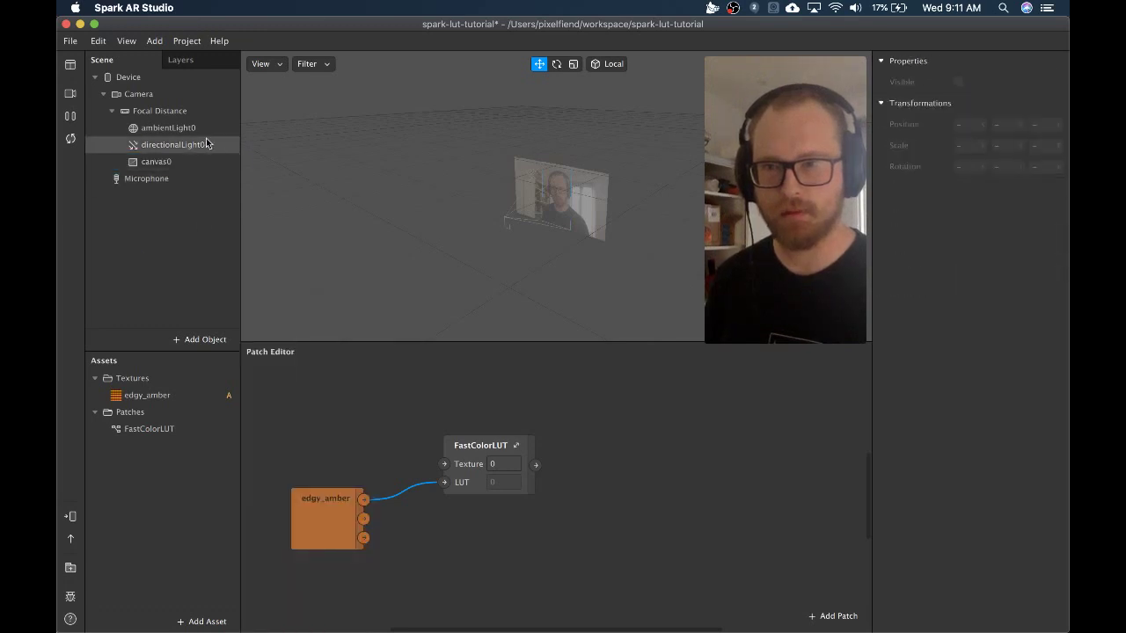
Add a 100 x 100 rectangle0 inside canvas0 and select it
right_click(177, 164)
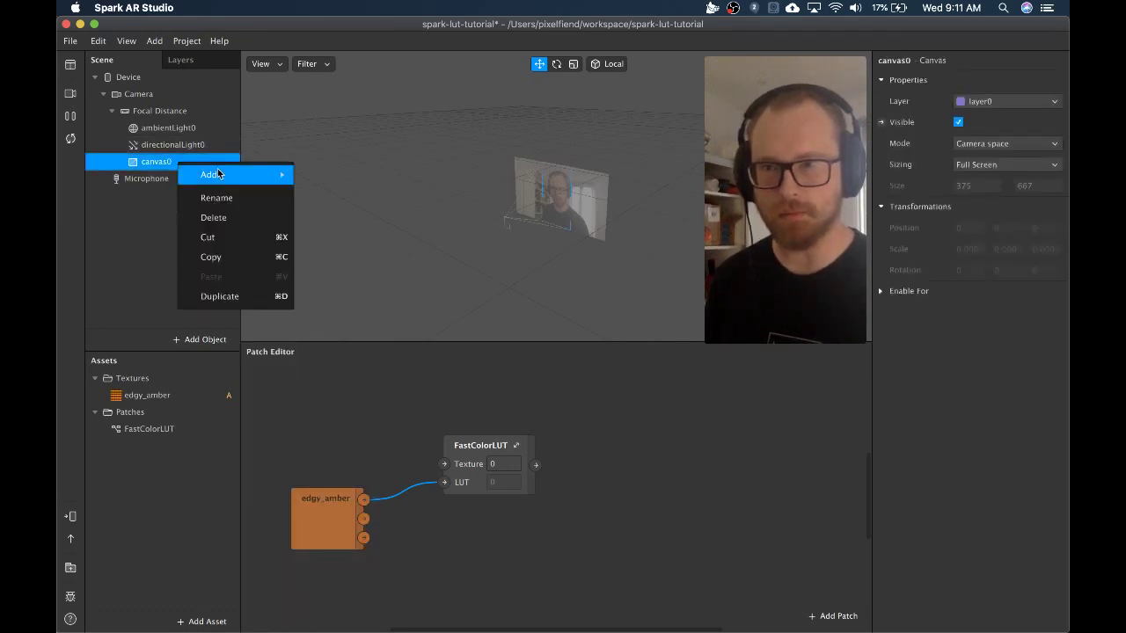
mouse_move(255, 174)
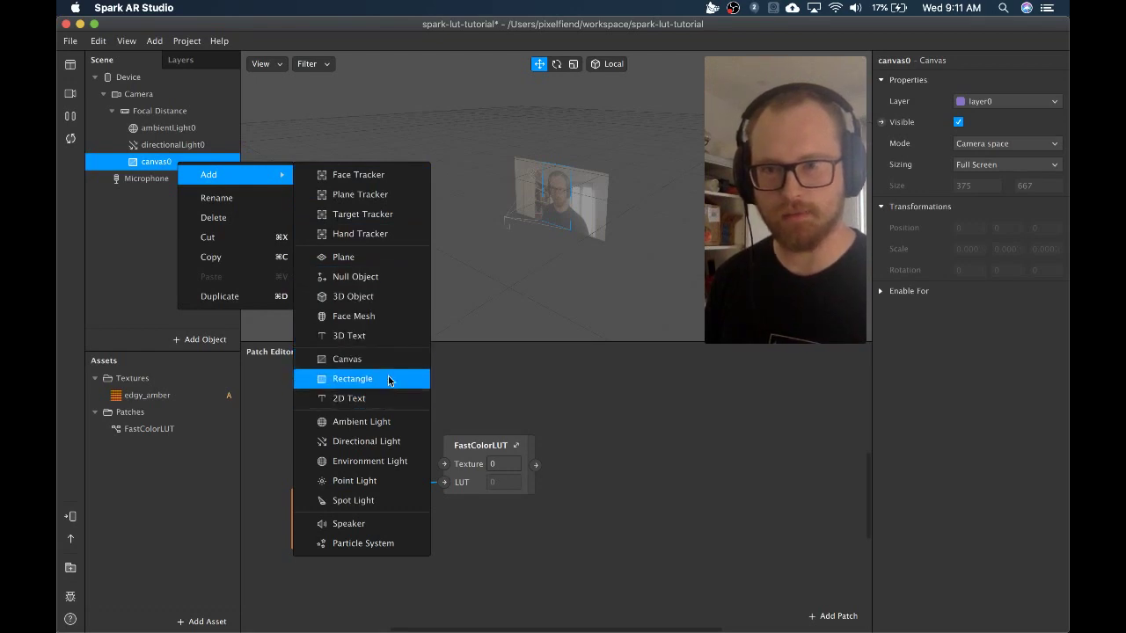
key("Return")
left_click(143, 231)
left_click(173, 179)
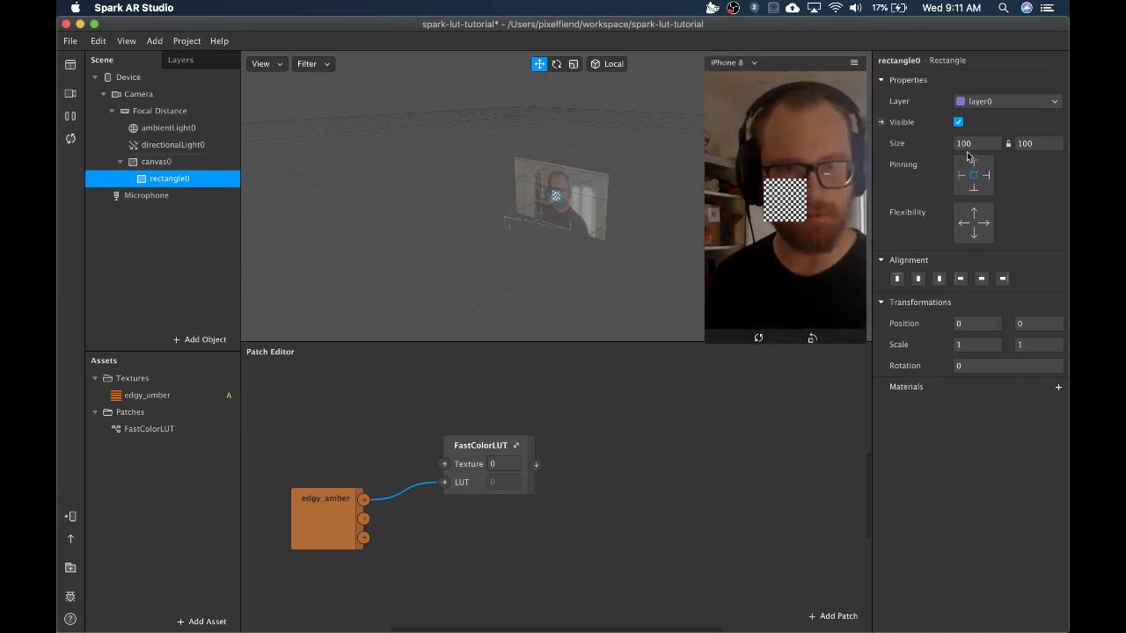
Pin rectangle0 to the right and bottom edges, adjust its flexibility, and reselect it
left_click(986, 175)
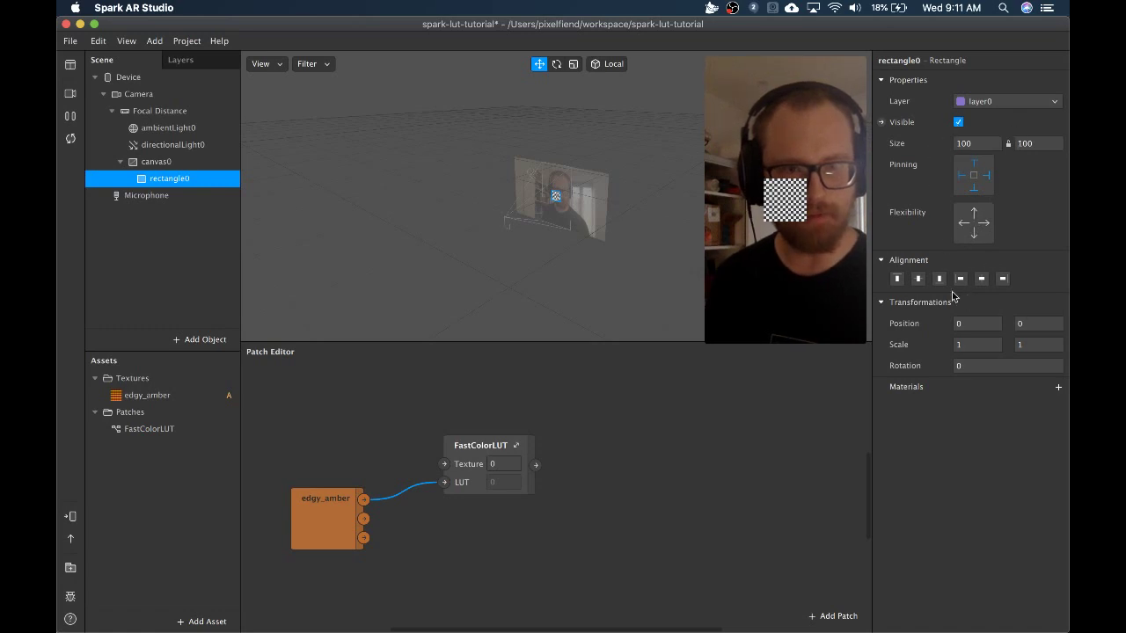
left_click(979, 234)
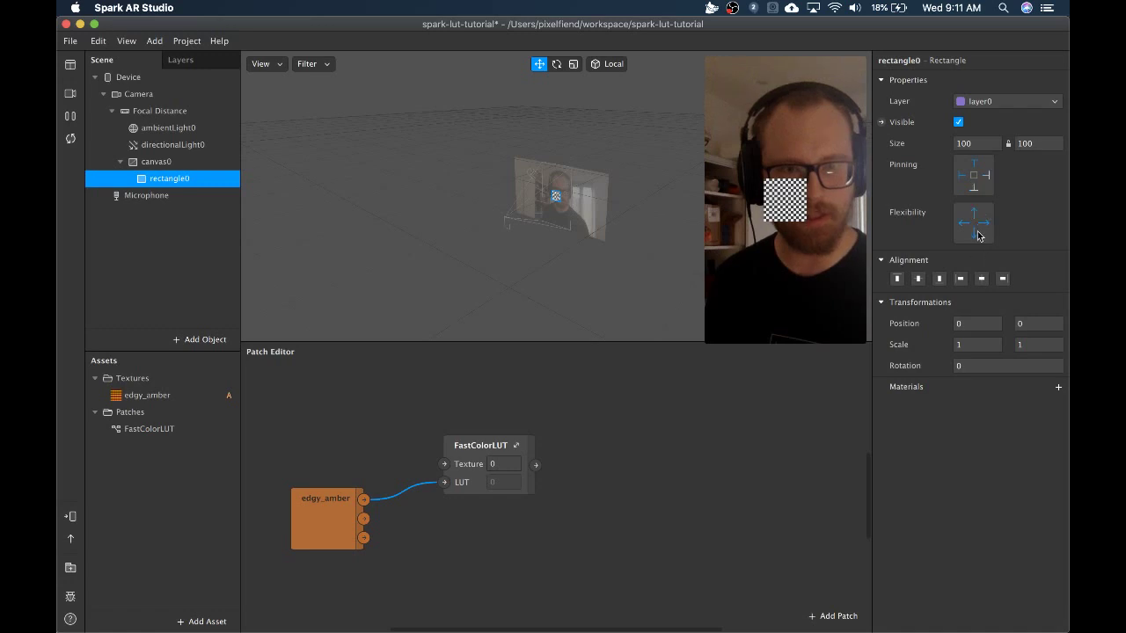
left_click(987, 178)
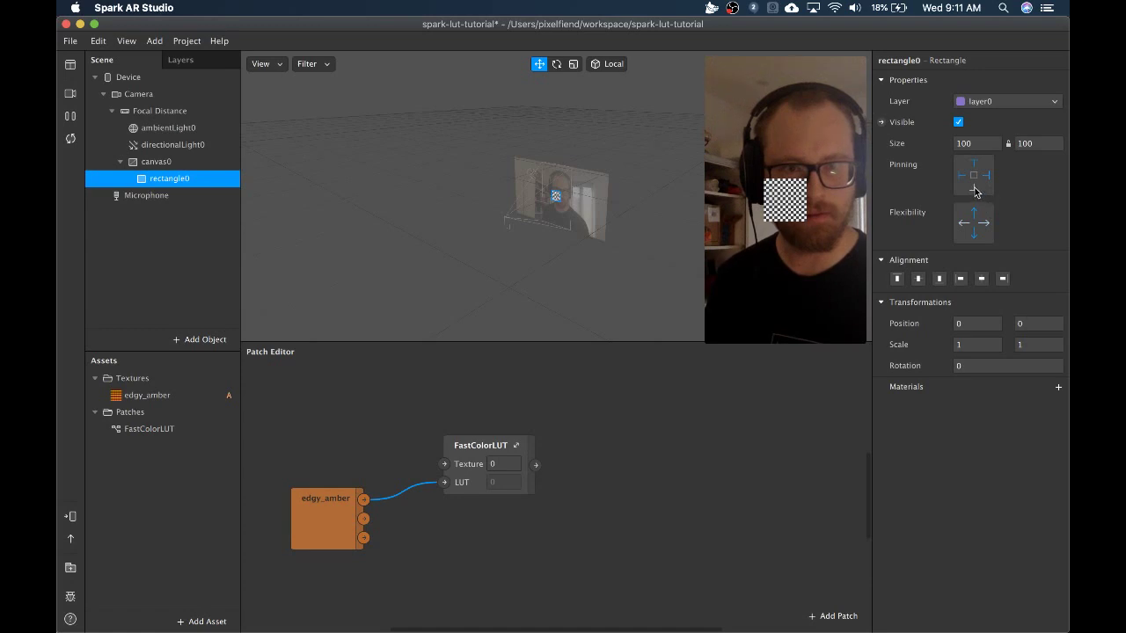
left_click(973, 190)
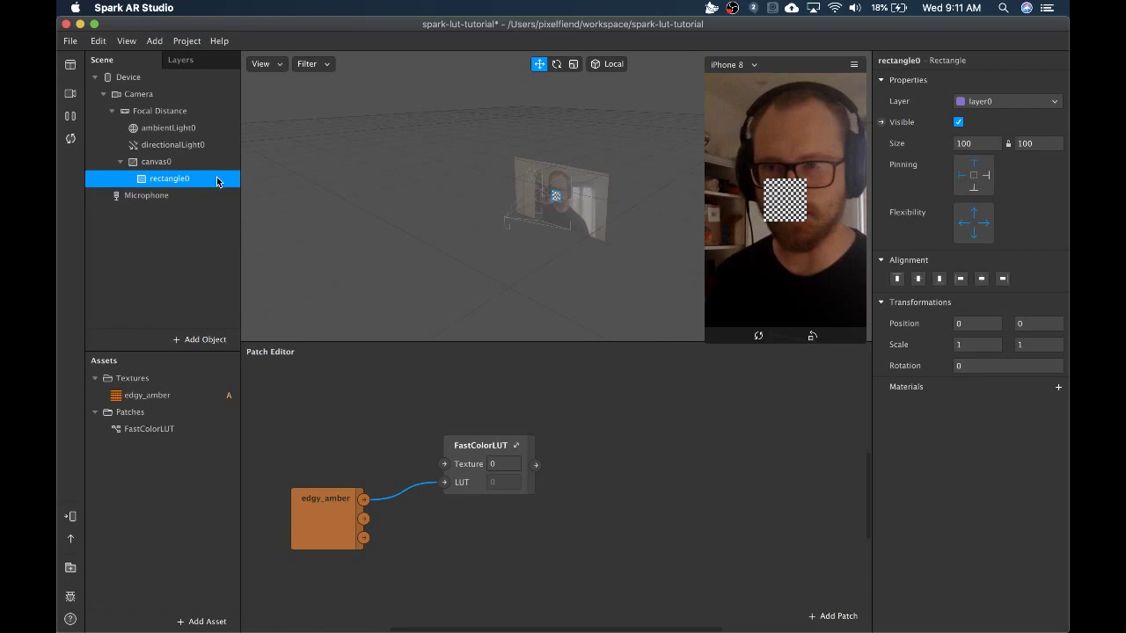
left_click(197, 181)
left_click(195, 180)
Replace rectangle0 with plane0 under canvas0 and expose plane0's 3D Scale as a patch
right_click(195, 181)
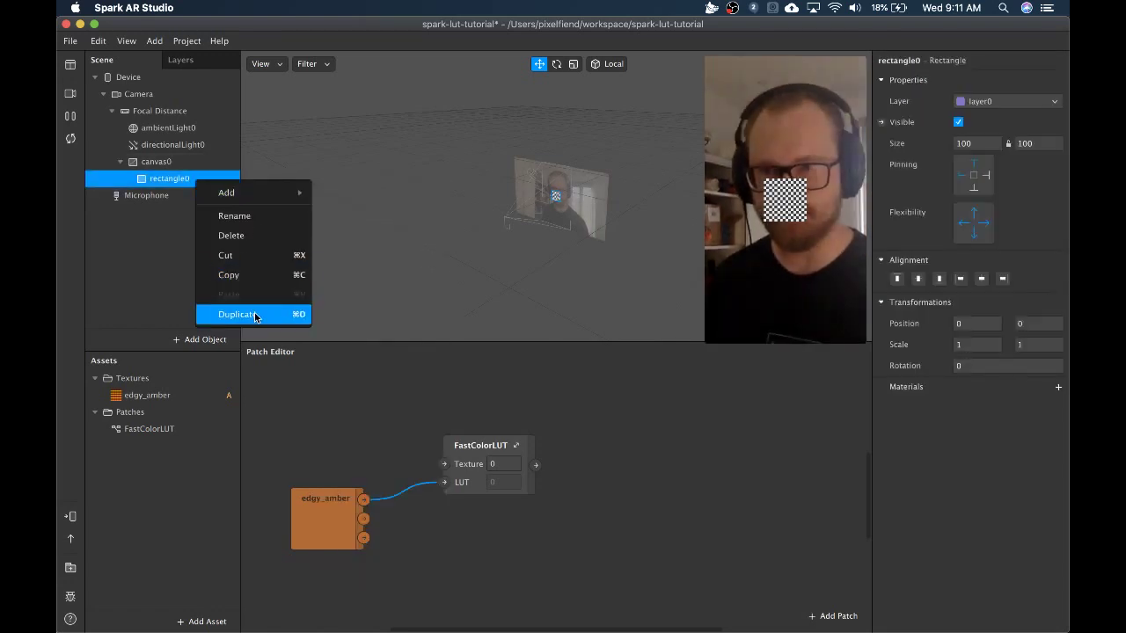
left_click(152, 160)
right_click(154, 162)
mouse_move(193, 170)
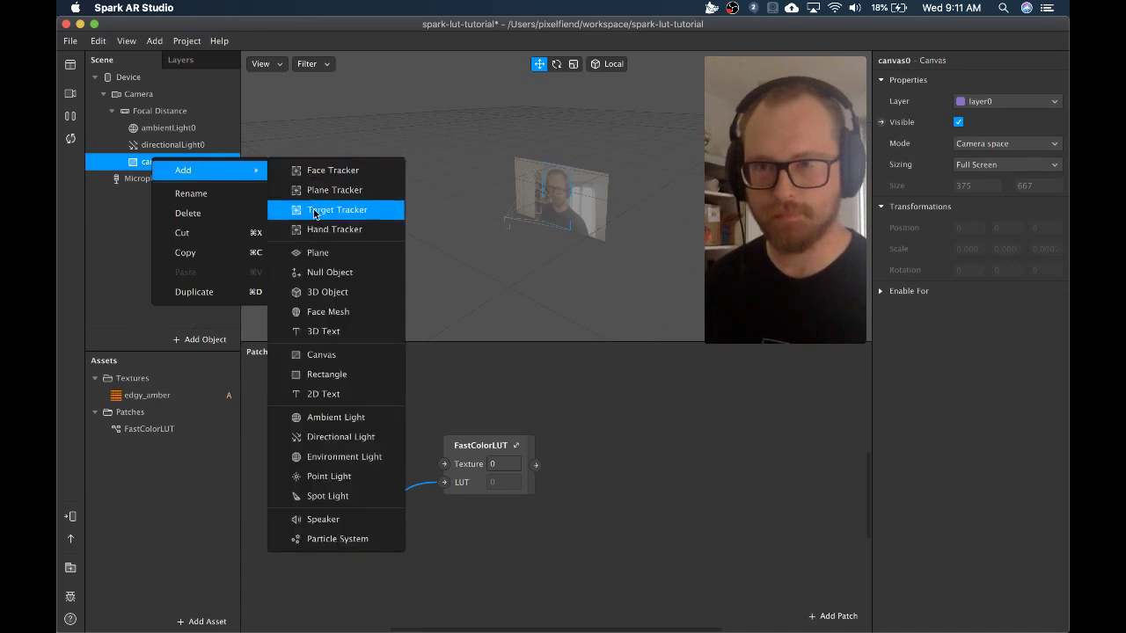
left_click(330, 252)
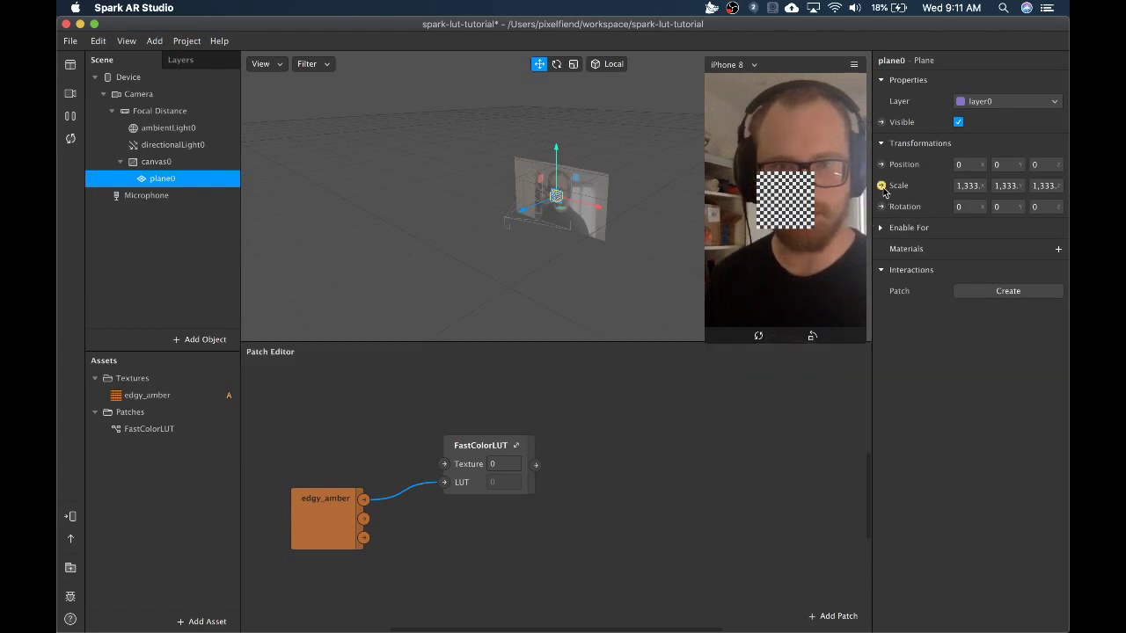
left_click(627, 522)
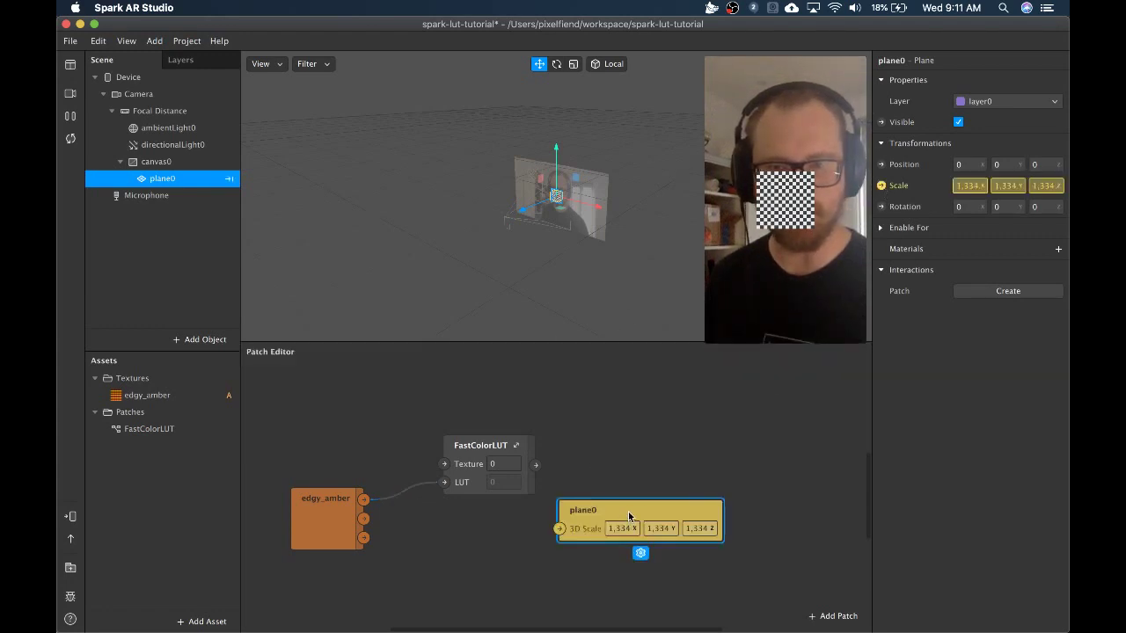
left_click_drag(628, 516, 658, 395)
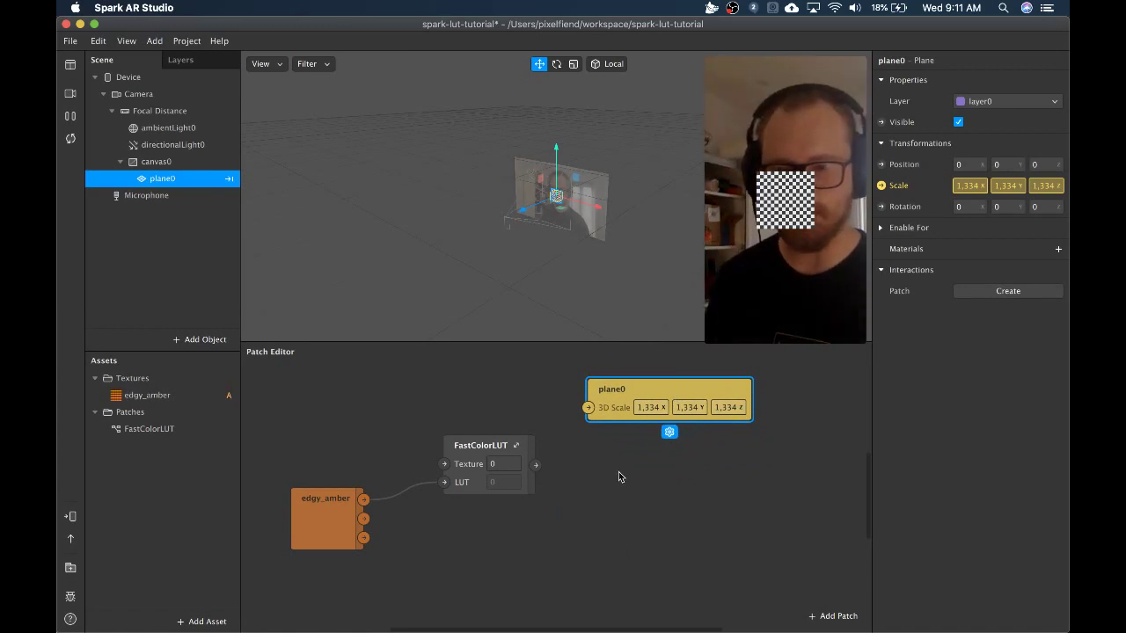
Search Spotlight for 'fit2screen' and open the spark-fit2screen folder in Finder
key("super+space")
type("fit")
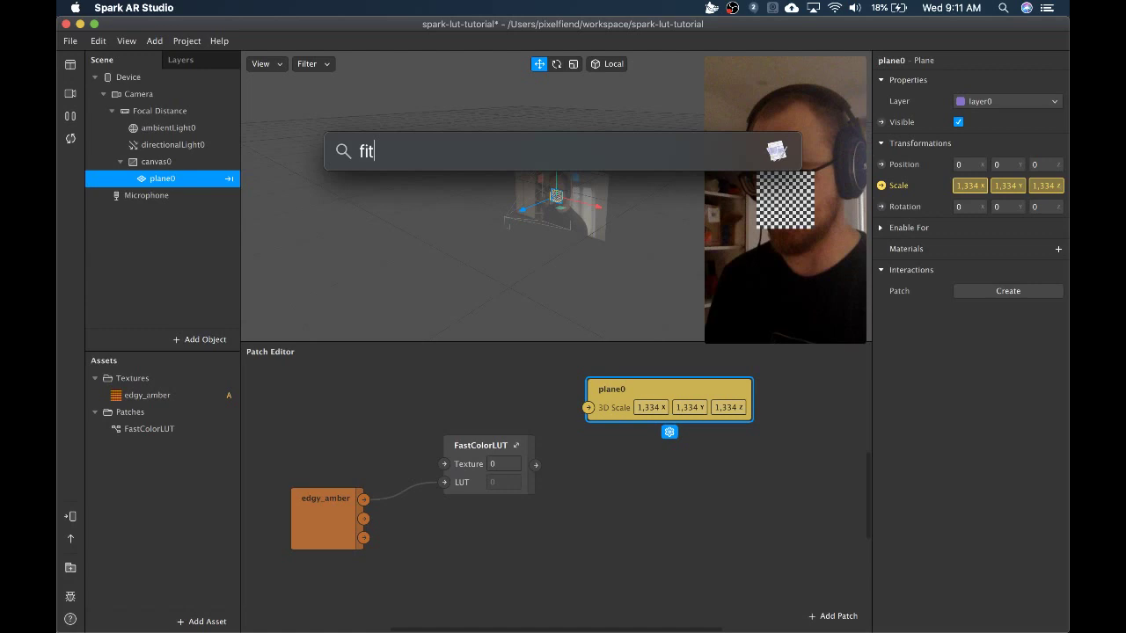
type("2screen")
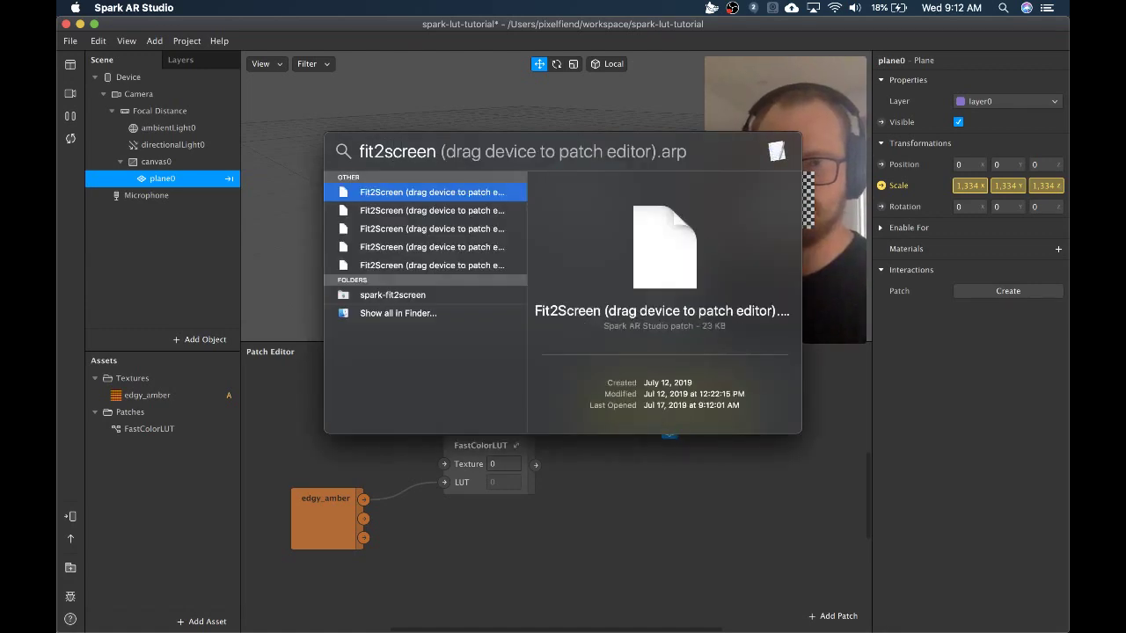
key("Down")
key("Down")
key("Down")
key("Down")
key("Down")
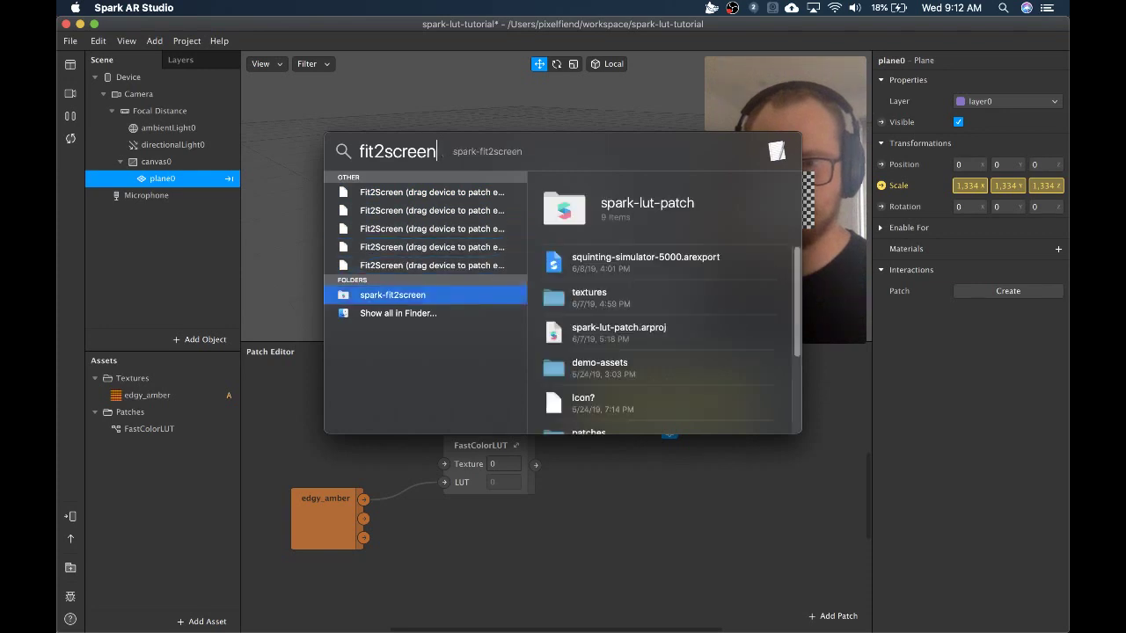
key("Return")
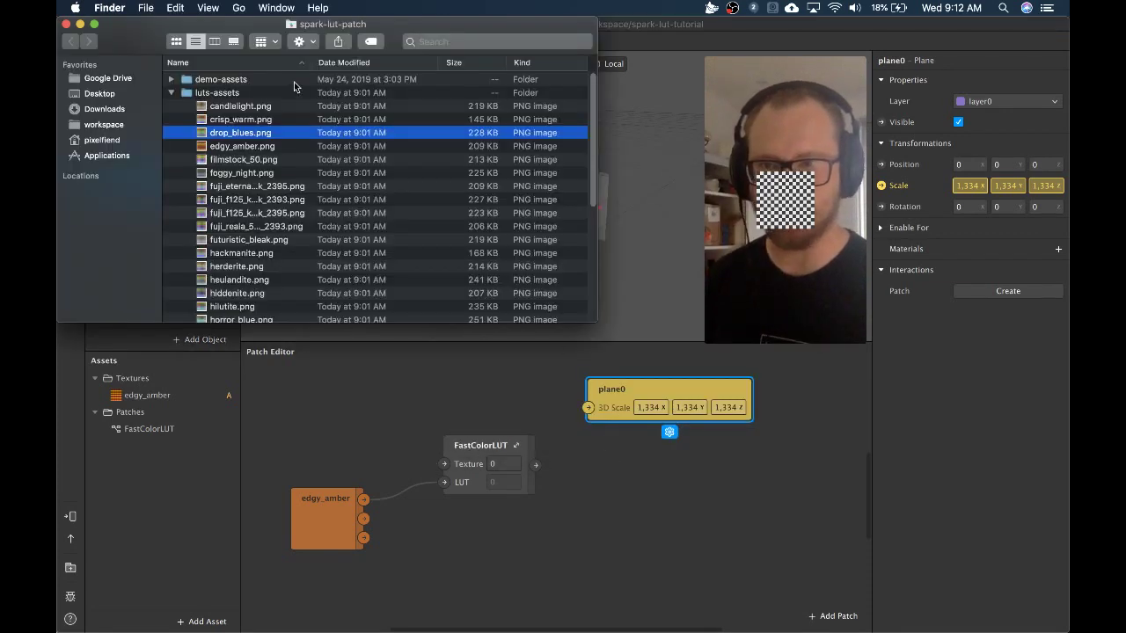
Import Fit2Screen (drag device to patch editor).arp from the patches subfolder into Spark AR's Assets
left_click_drag(153, 31, 183, 140)
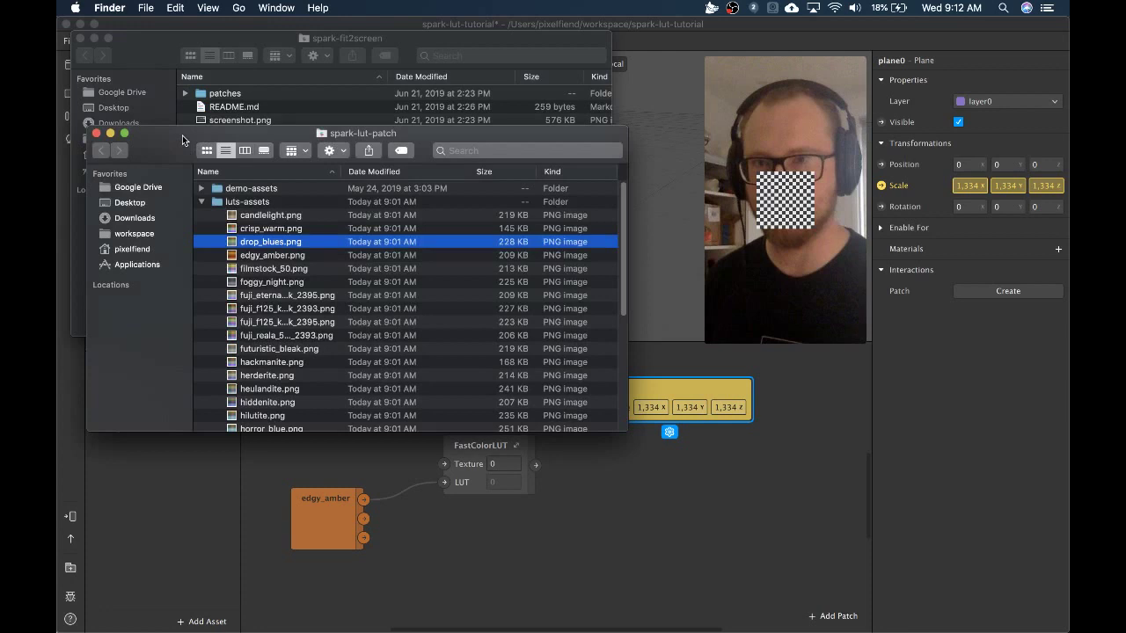
left_click(292, 108)
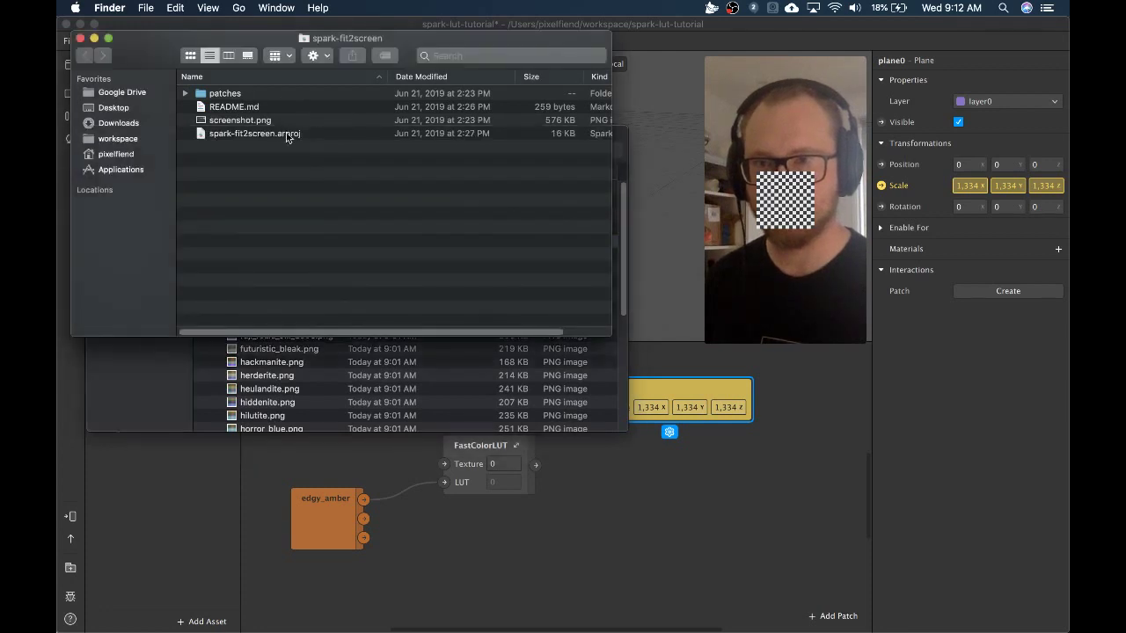
left_click(286, 133)
left_click(185, 92)
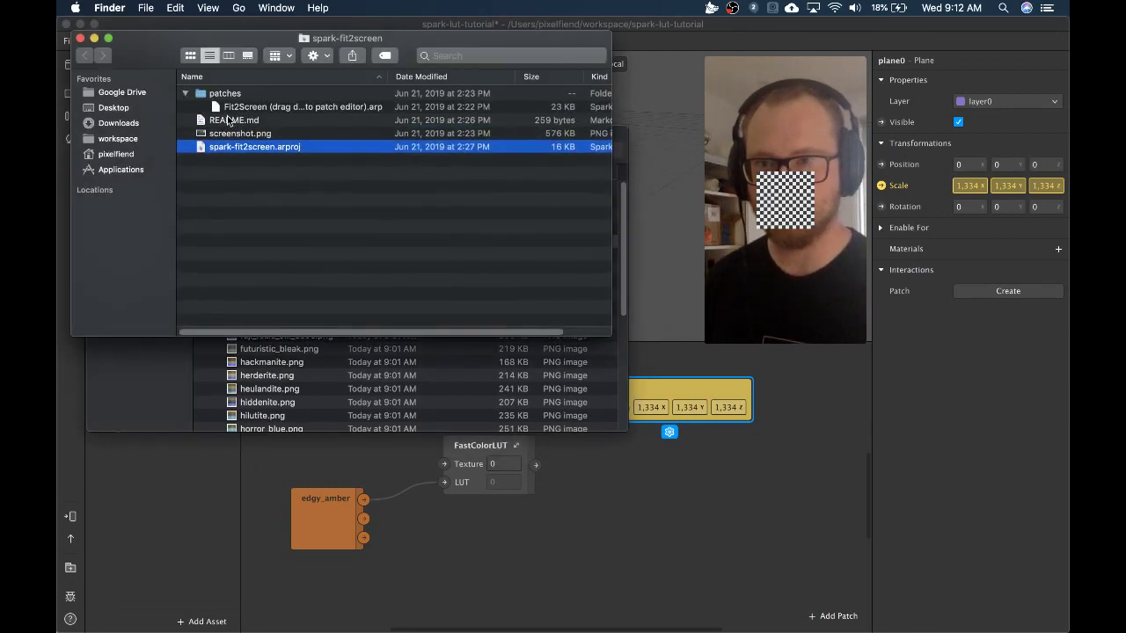
left_click(300, 110)
left_click_drag(300, 111, 182, 536)
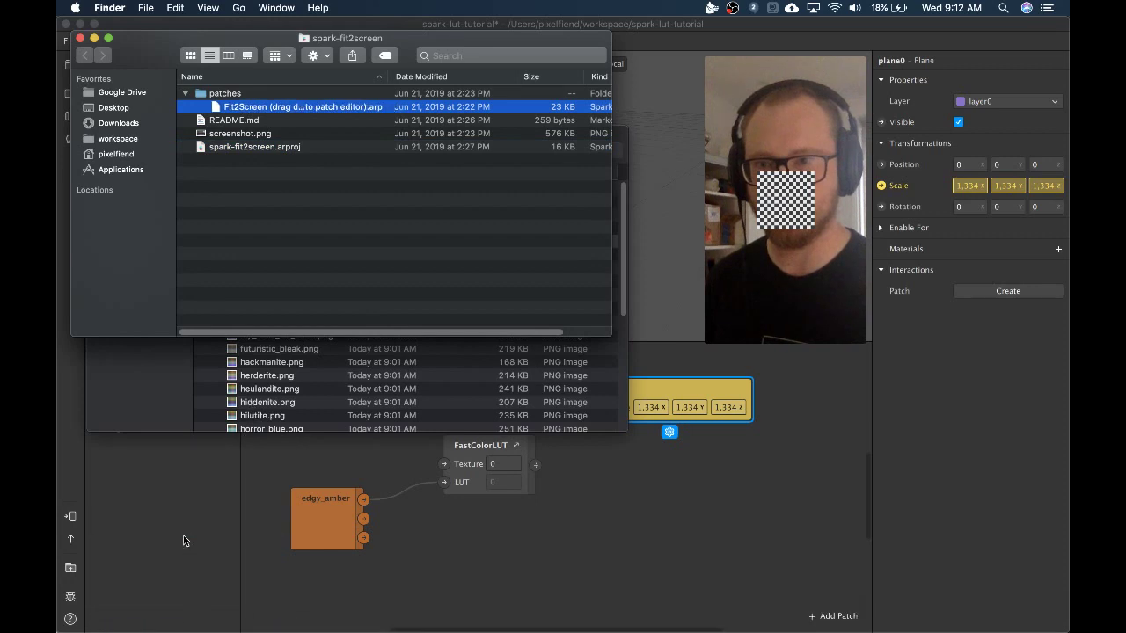
Add a Fit2Screen patch node and wire its Scale output to plane0's 3D Scale
left_click(284, 463)
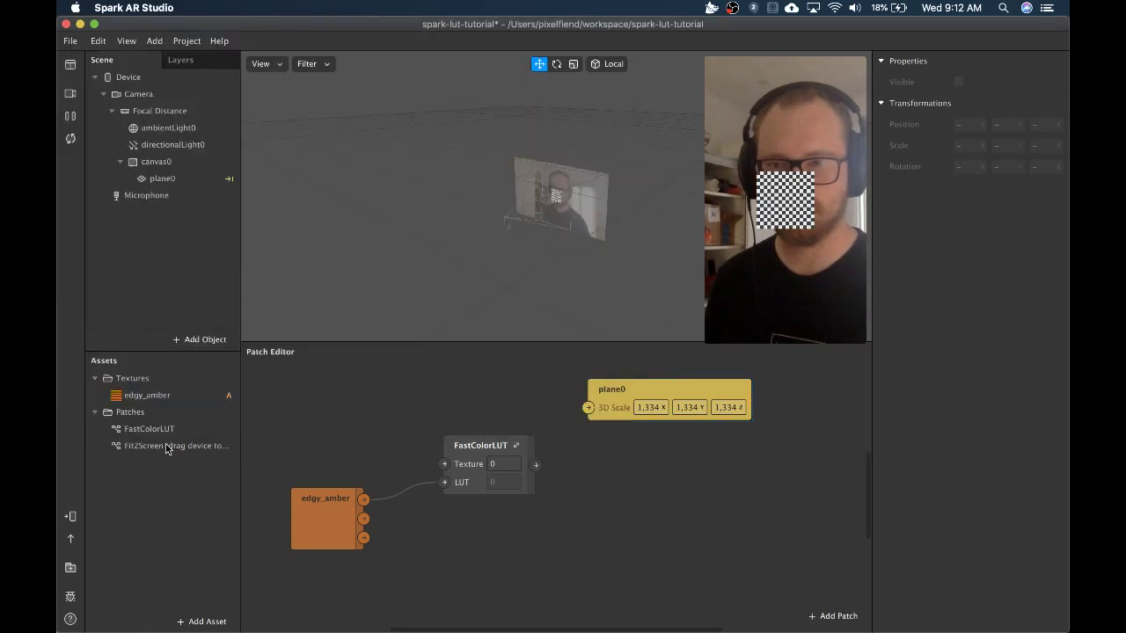
left_click_drag(167, 449, 376, 431)
left_click_drag(456, 389, 356, 387)
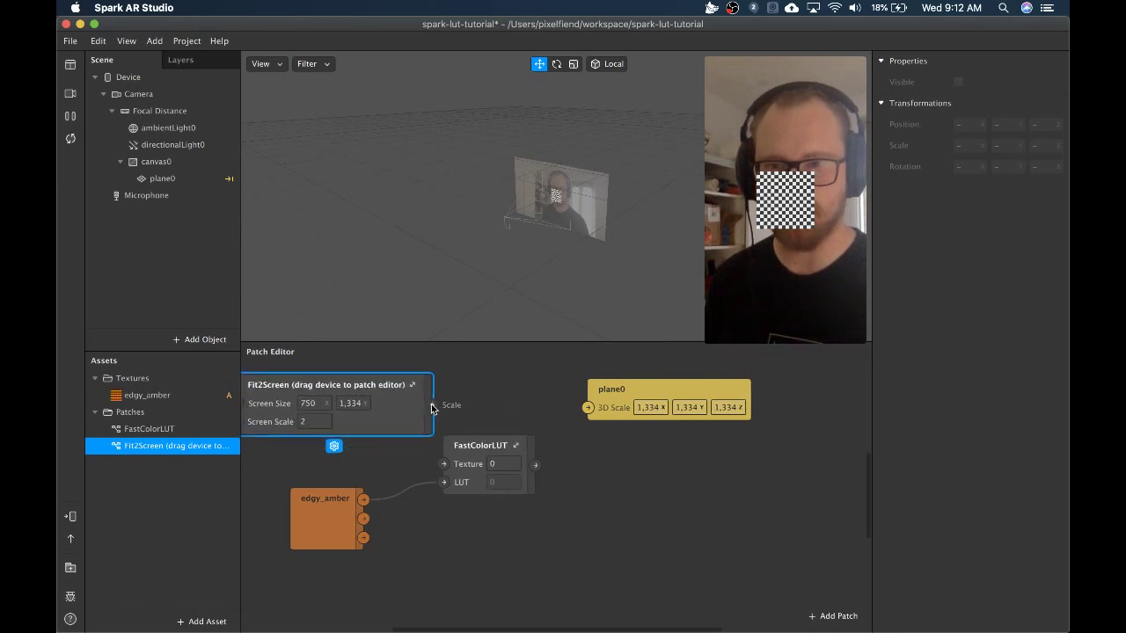
left_click_drag(432, 408, 520, 370)
left_click_drag(378, 378, 402, 364)
scroll(451, 445, "up", 4)
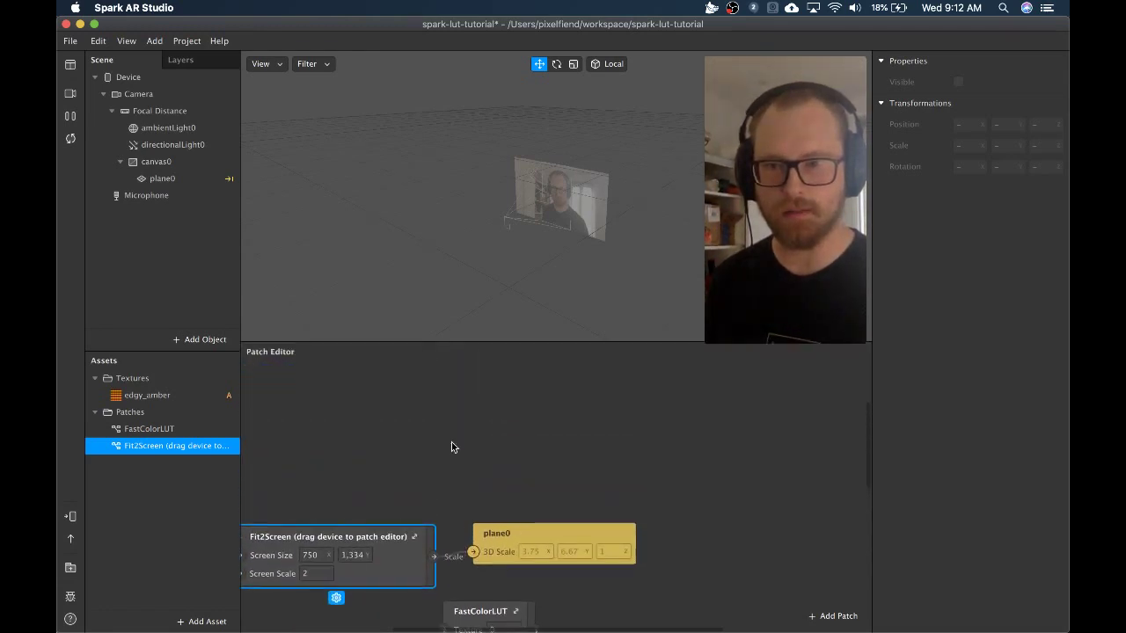
scroll(451, 448, "down", 3)
scroll(457, 442, "left", 6)
scroll(585, 438, "left", 1)
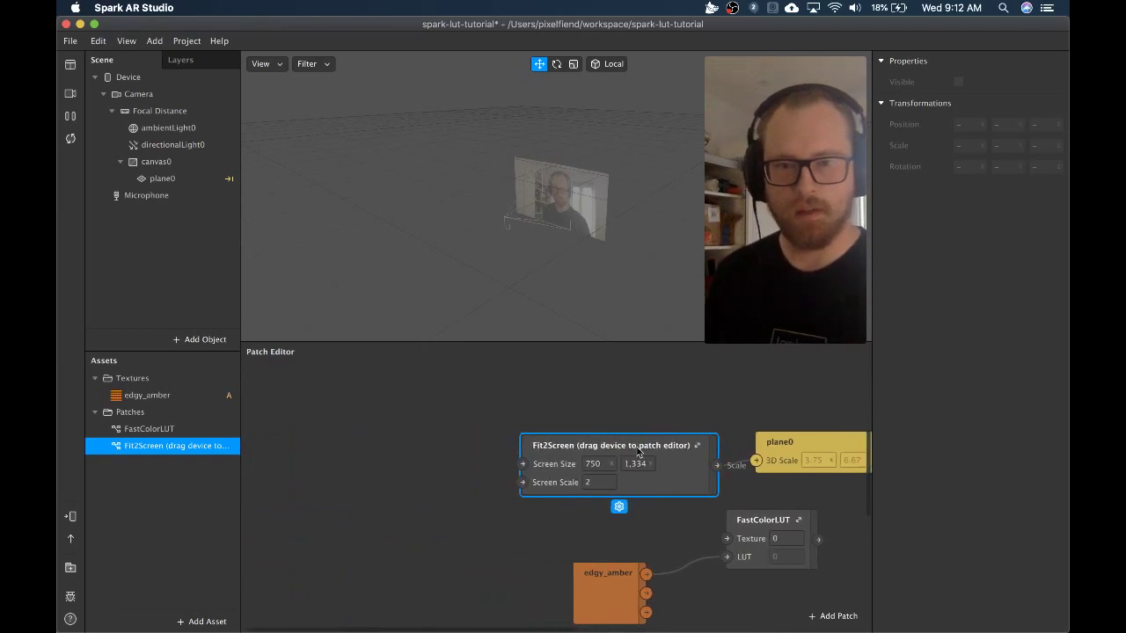
Set the Multiply node inside Fit2Screen to 0.1, then return to the main graph
left_click(695, 446)
left_click(482, 577)
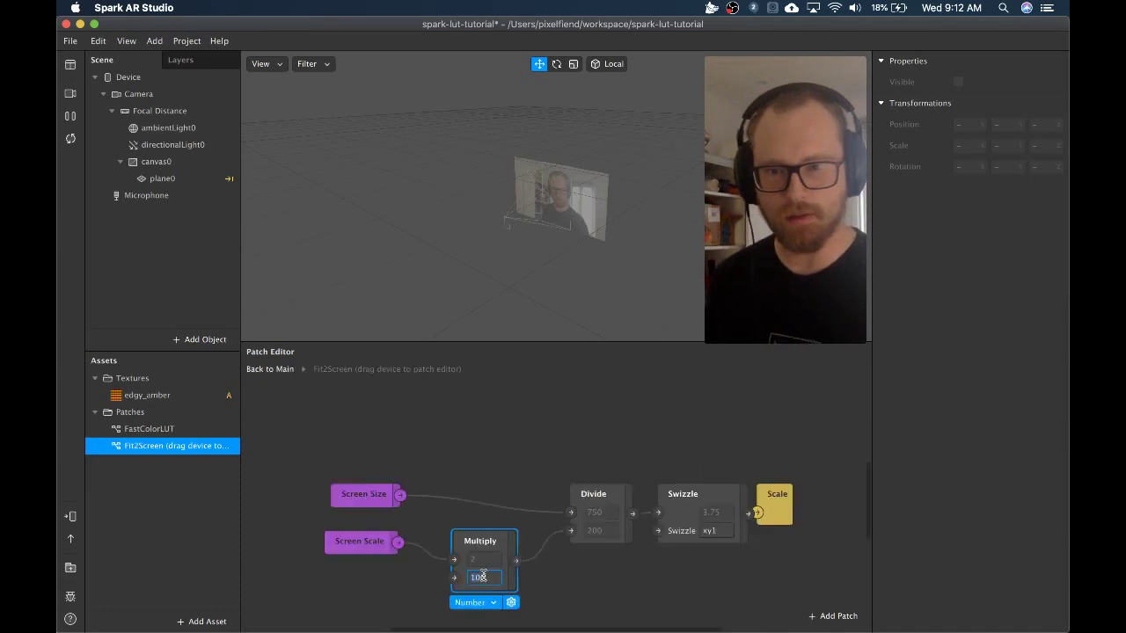
type(".1")
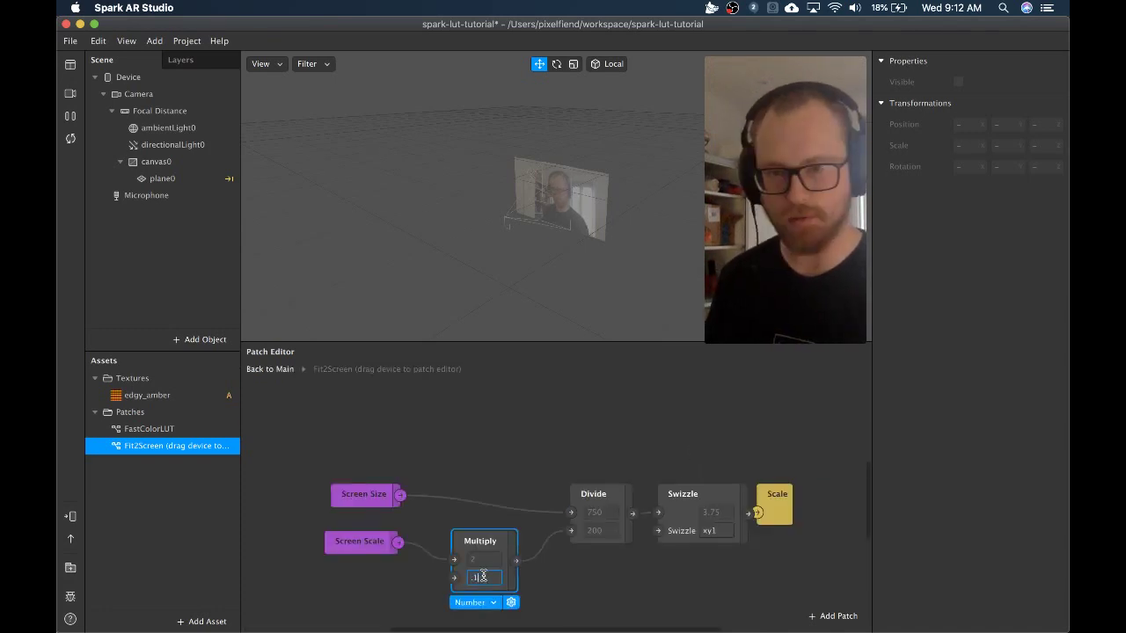
key("Return")
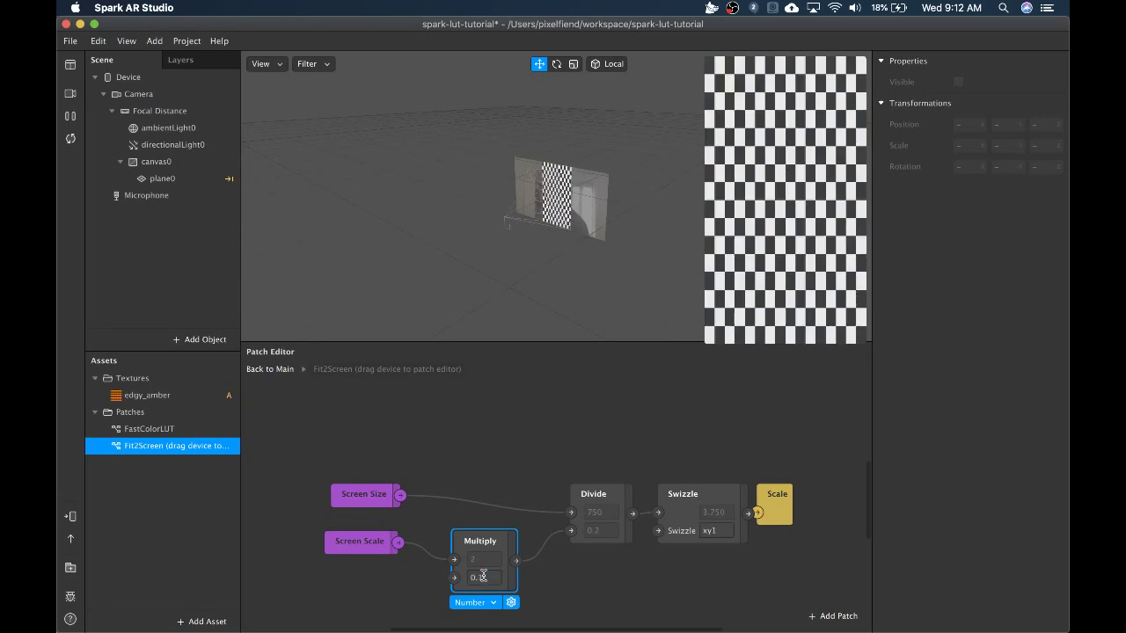
left_click(522, 466)
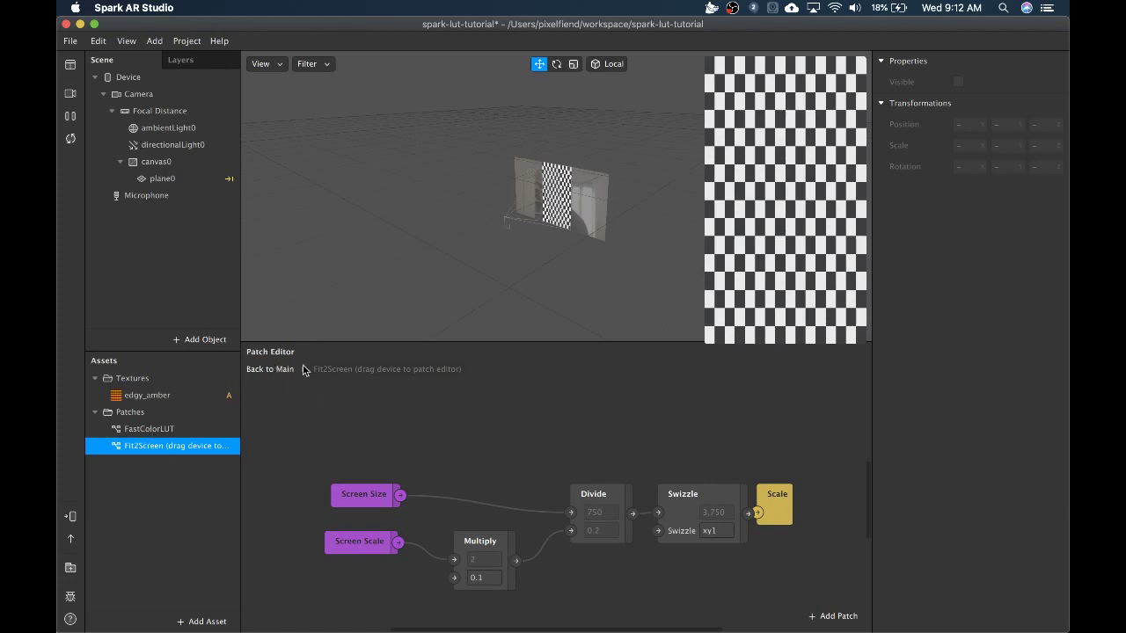
left_click(274, 373)
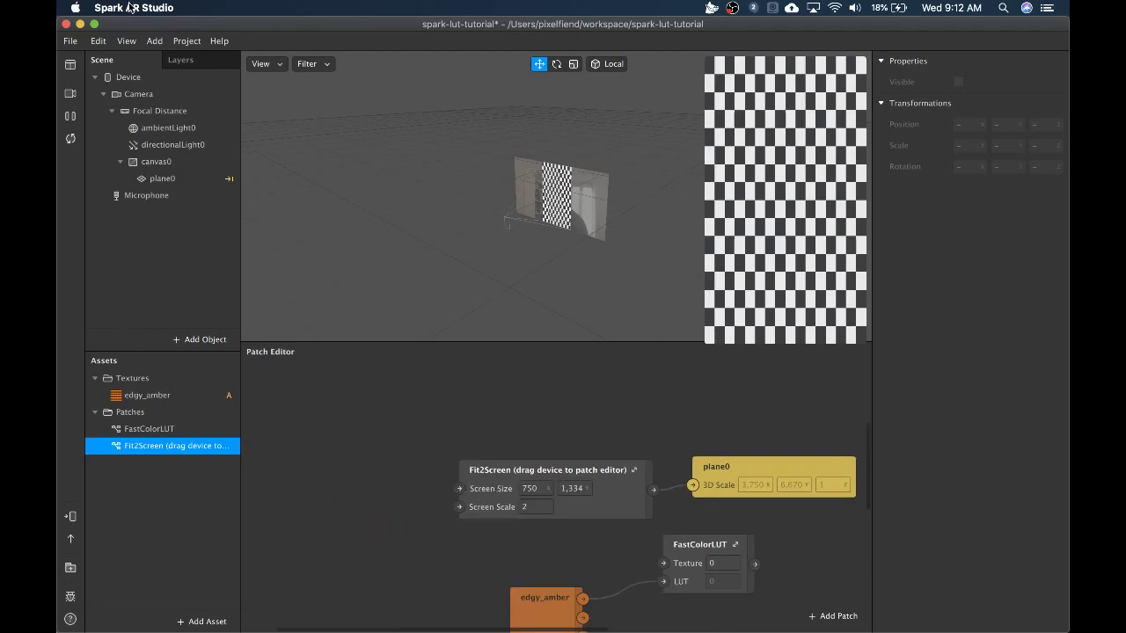
Add a Device patch node feeding Fit2Screen's Screen Size and Screen Scale inputs
left_click_drag(128, 78, 342, 456)
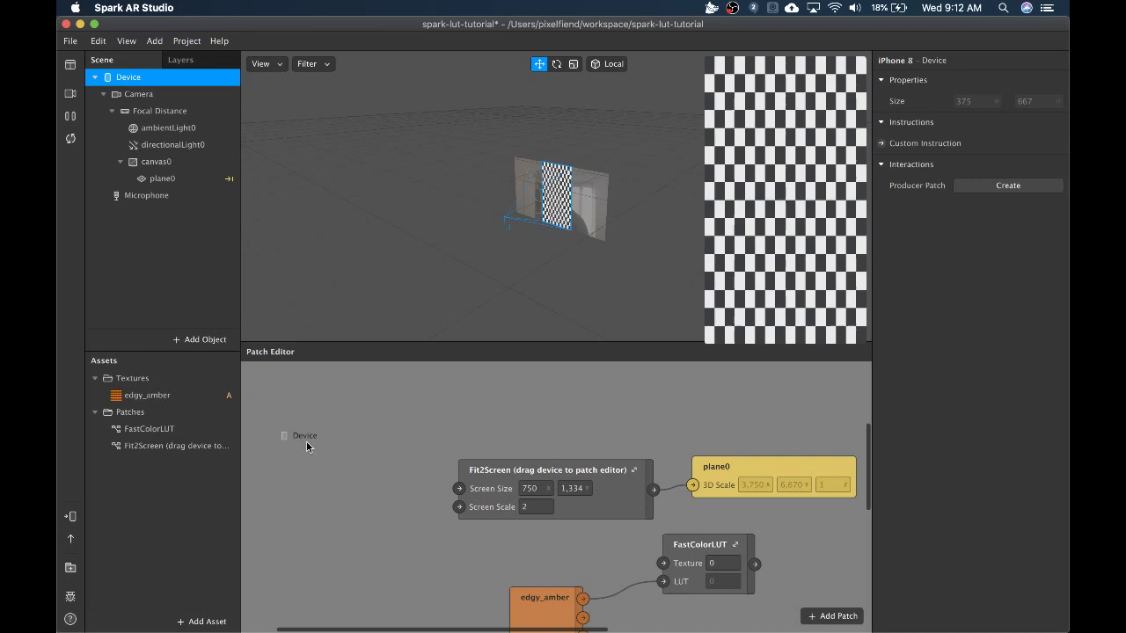
left_click_drag(429, 471, 459, 488)
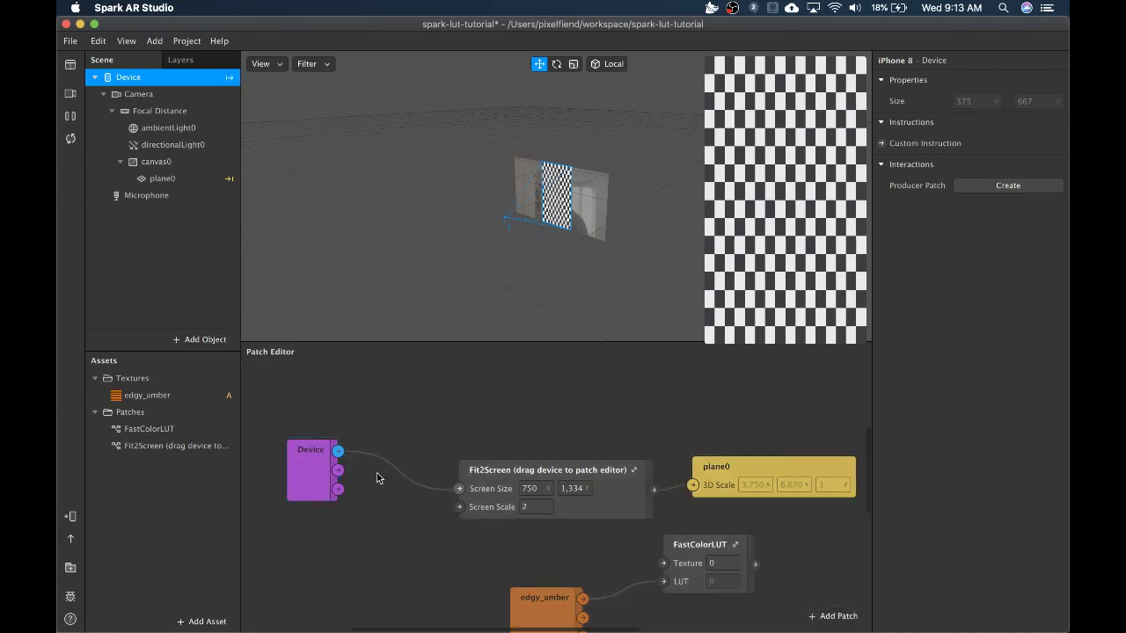
left_click_drag(341, 474, 459, 507)
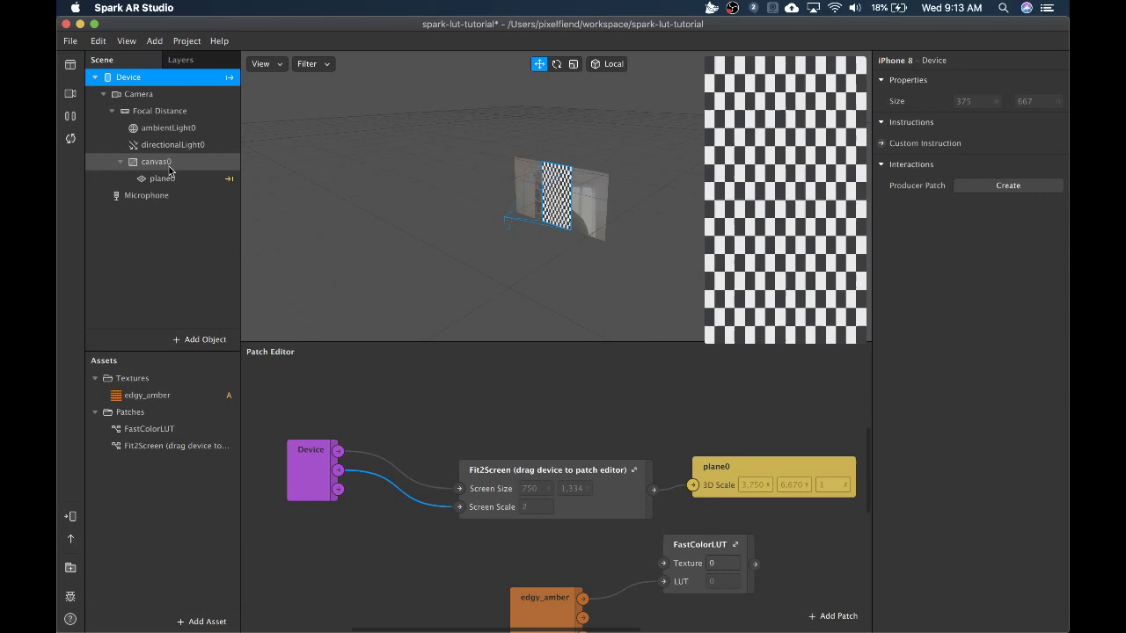
scroll(651, 453, "down", 3)
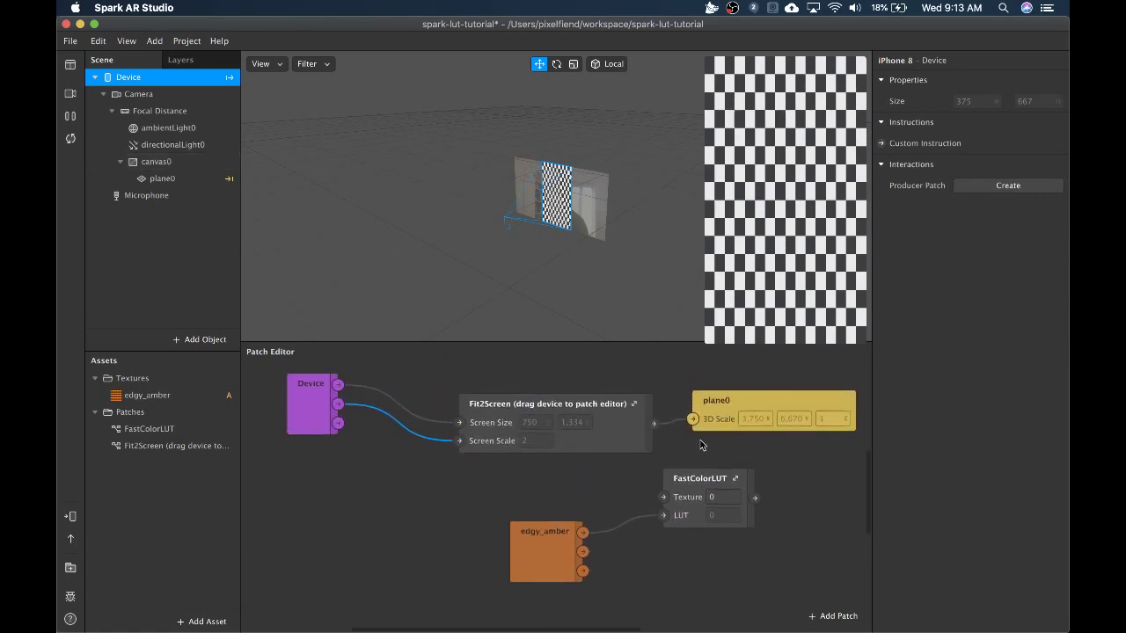
Move the FastColorLUT and edgy_amber nodes lower in the graph and select FastColorLUT
left_click_drag(713, 487, 709, 518)
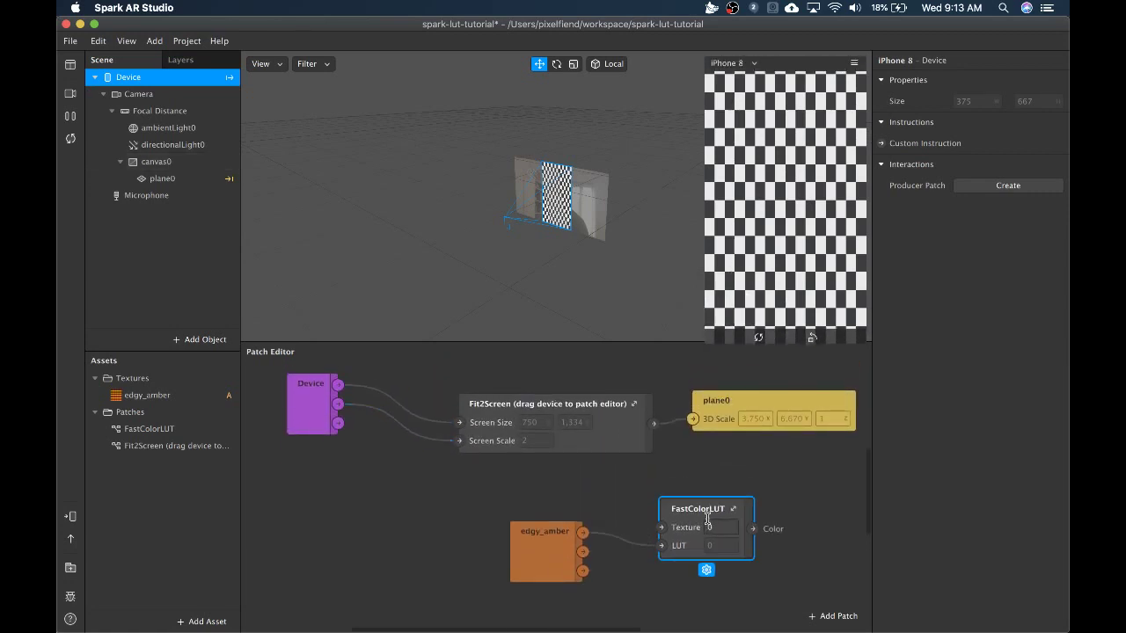
left_click_drag(538, 533, 559, 581)
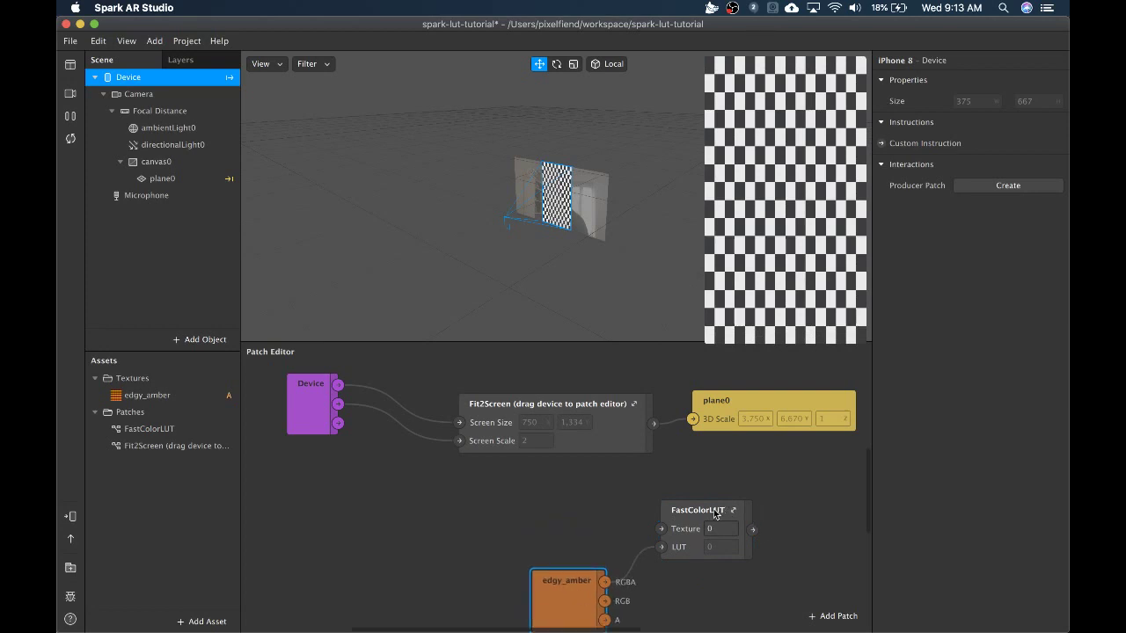
left_click(715, 514)
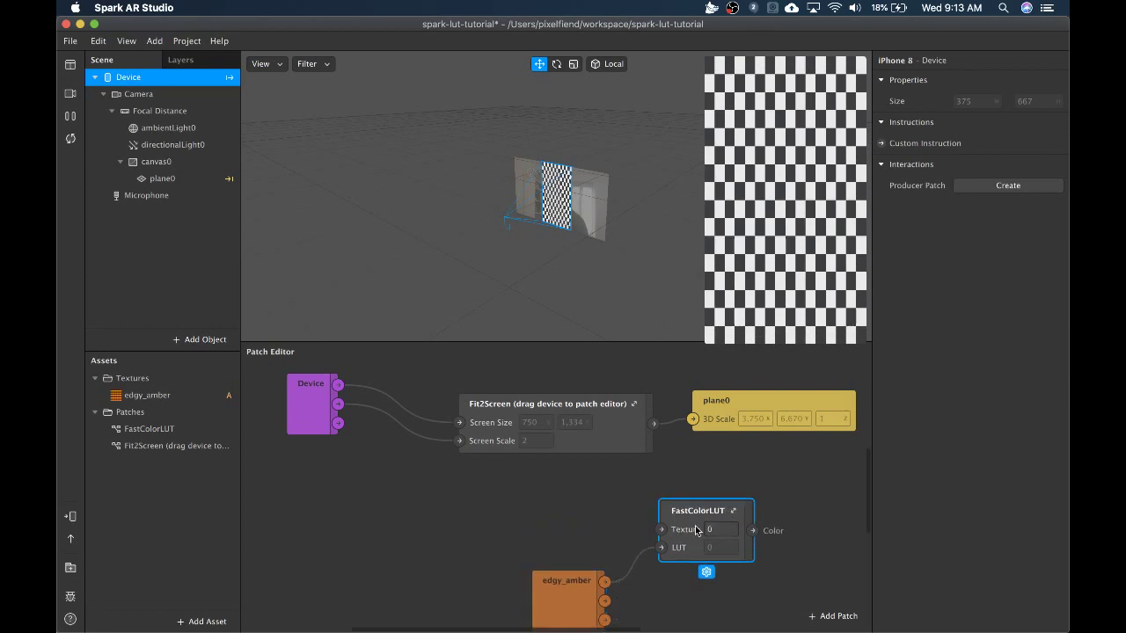
Extract cameraTexture0 from the Camera and wire its node into FastColorLUT's Texture input
left_click(156, 94)
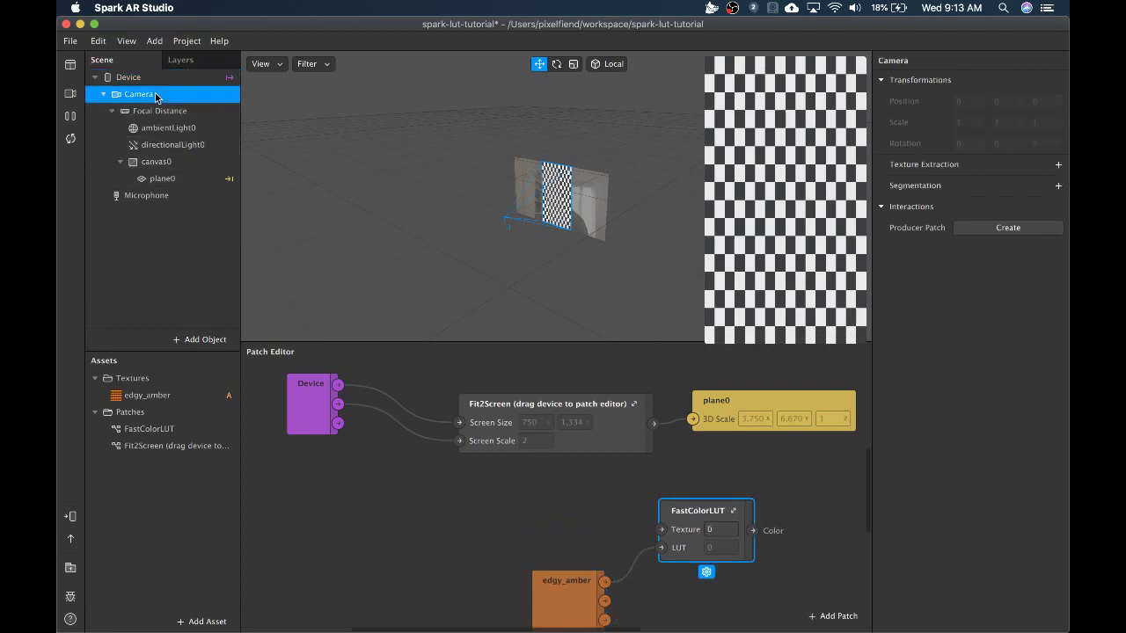
left_click(1058, 165)
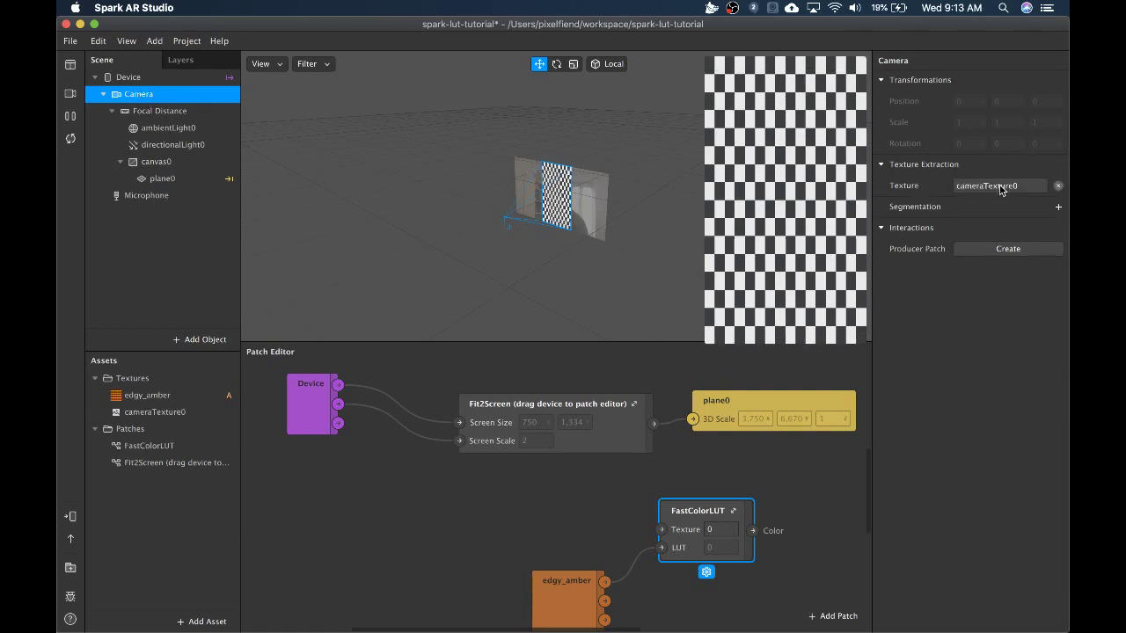
left_click(161, 416)
left_click_drag(171, 420, 455, 534)
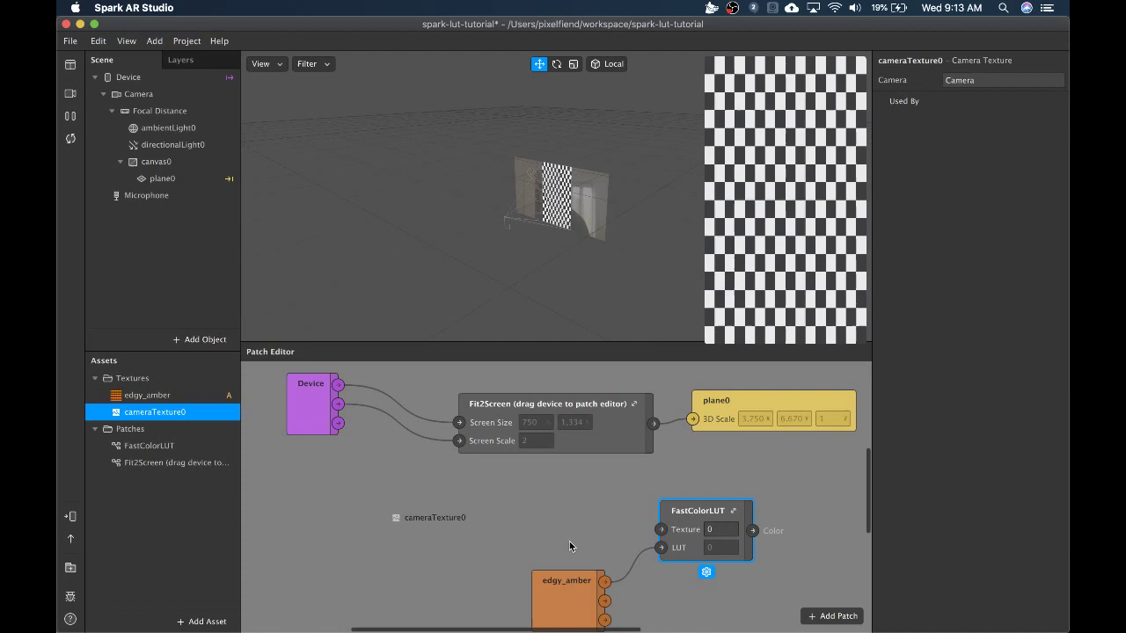
left_click_drag(569, 545, 483, 552)
left_click_drag(510, 511, 662, 532)
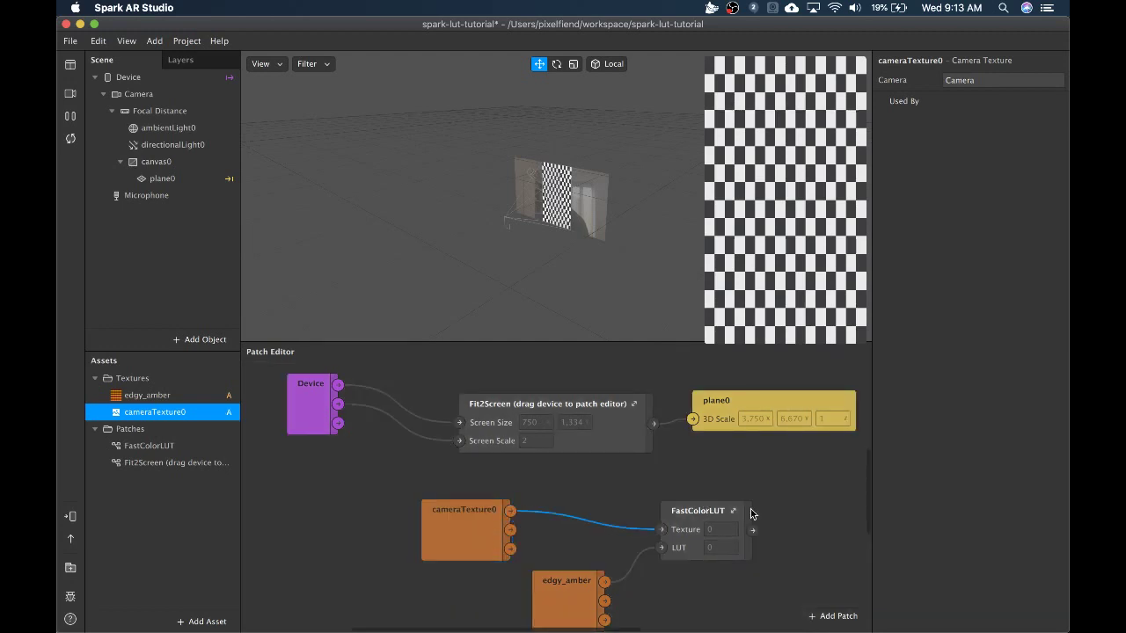
scroll(751, 514, "right", 5)
Give plane0 a new material0 using the Flat shader, leaving its texture unassigned
left_click(662, 399)
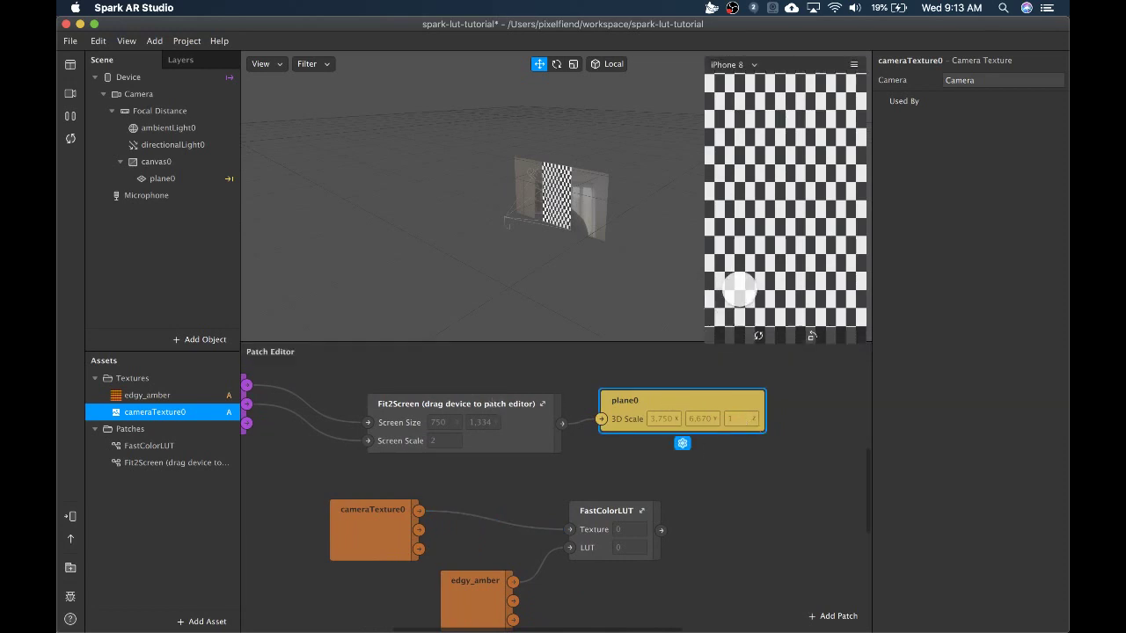
left_click(179, 179)
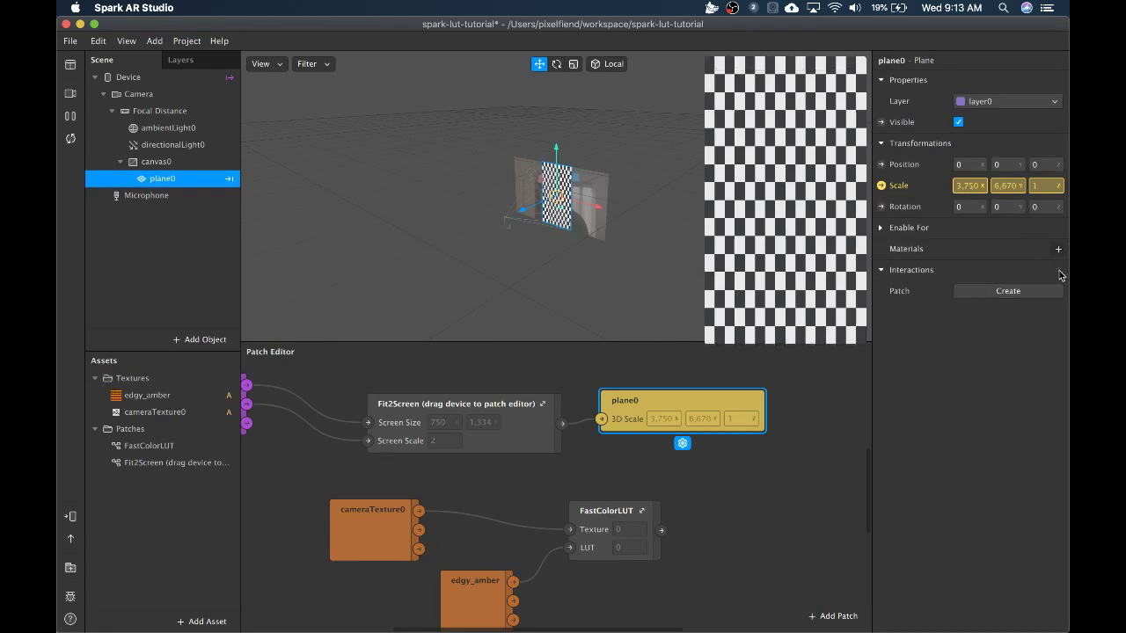
left_click(1058, 248)
left_click(967, 278)
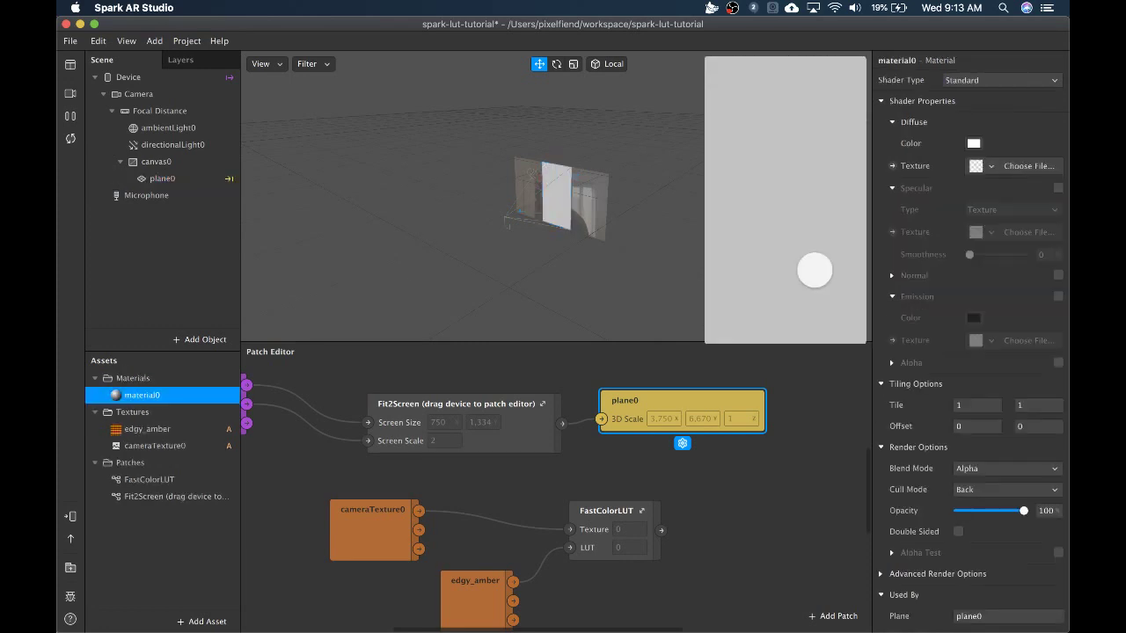
left_click(992, 80)
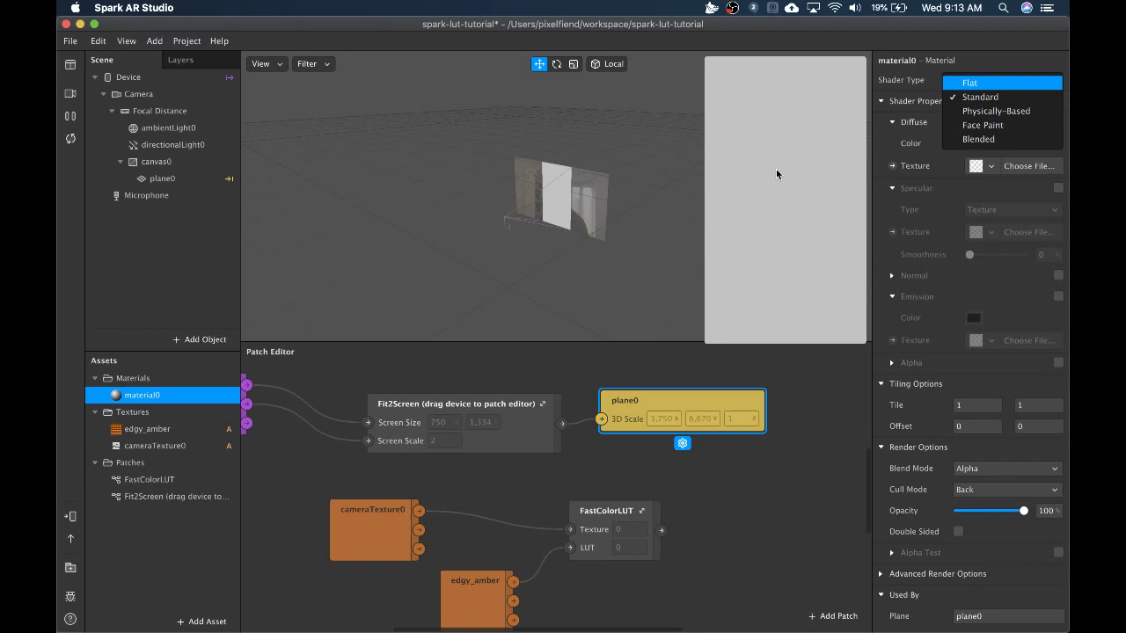
left_click(996, 84)
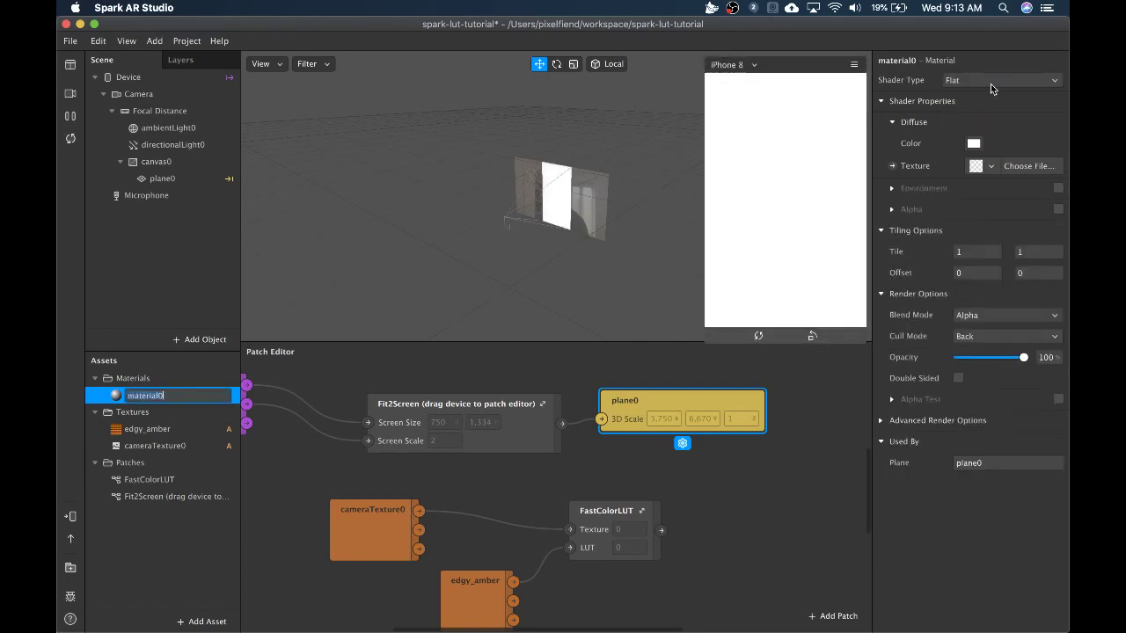
left_click(991, 167)
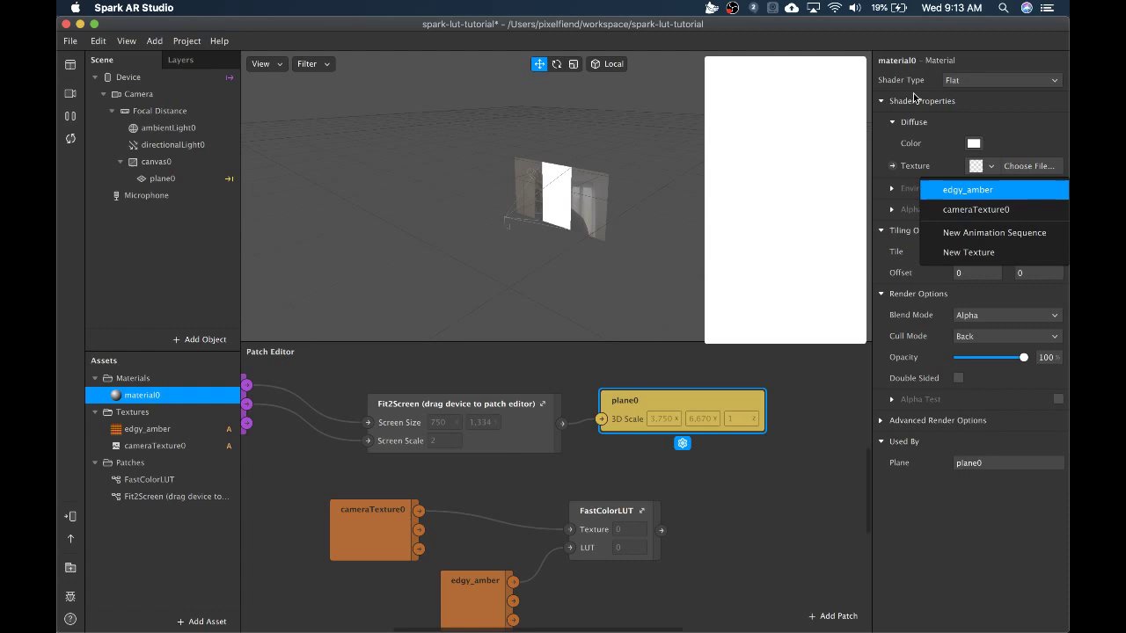
left_click(1043, 165)
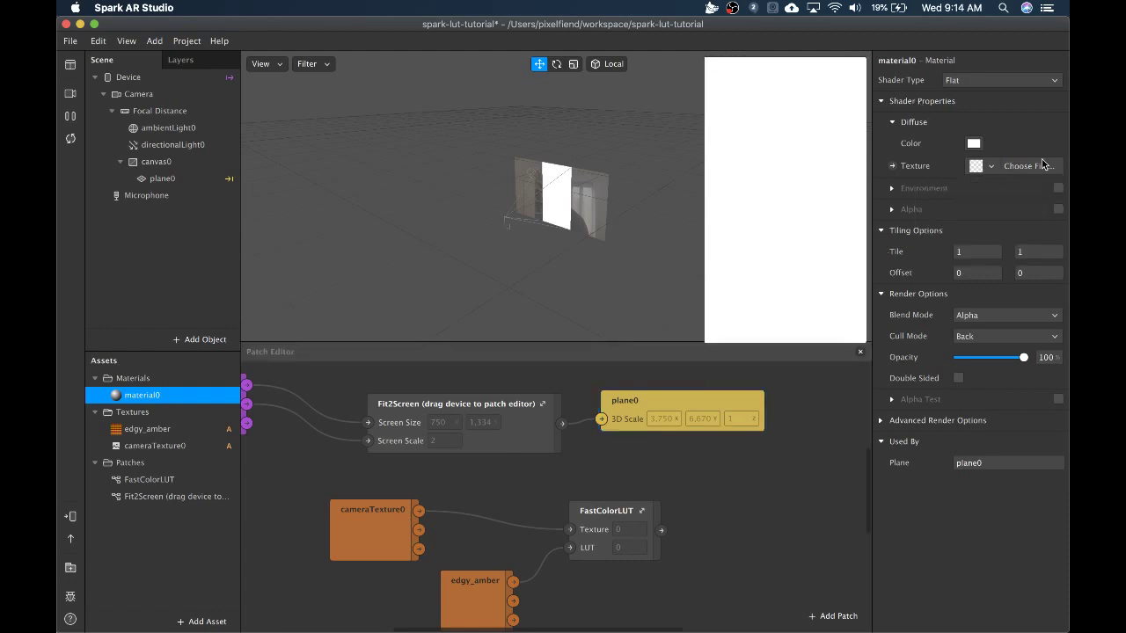
Create a material0 Diffuse Texture patch and connect FastColorLUT's output to it
left_click(893, 166)
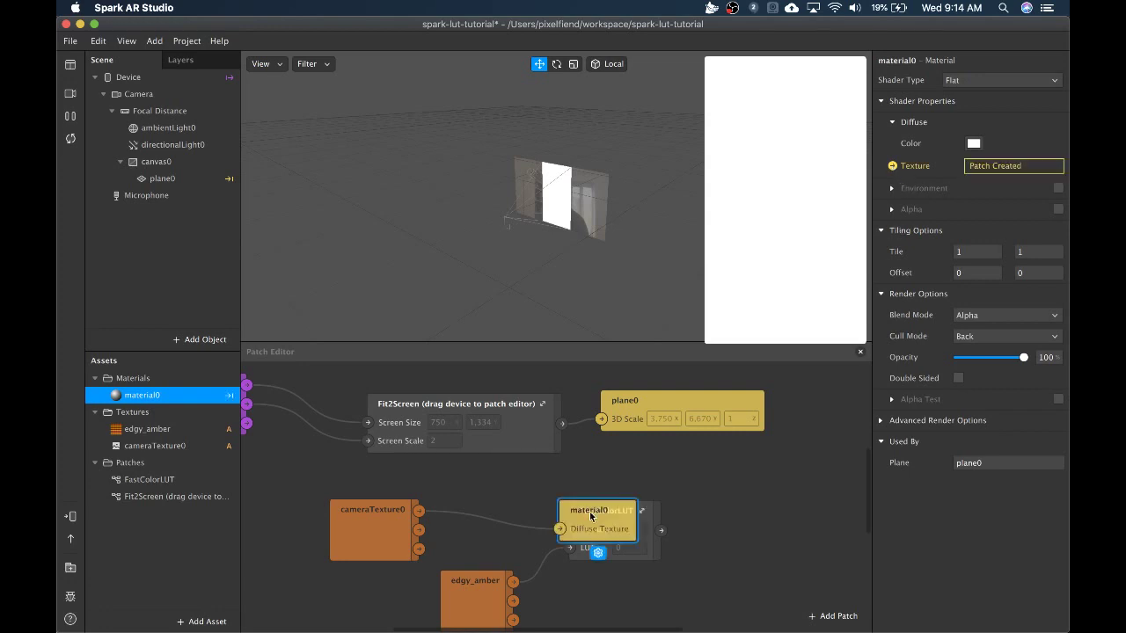
left_click_drag(590, 516, 739, 522)
left_click_drag(662, 530, 702, 535)
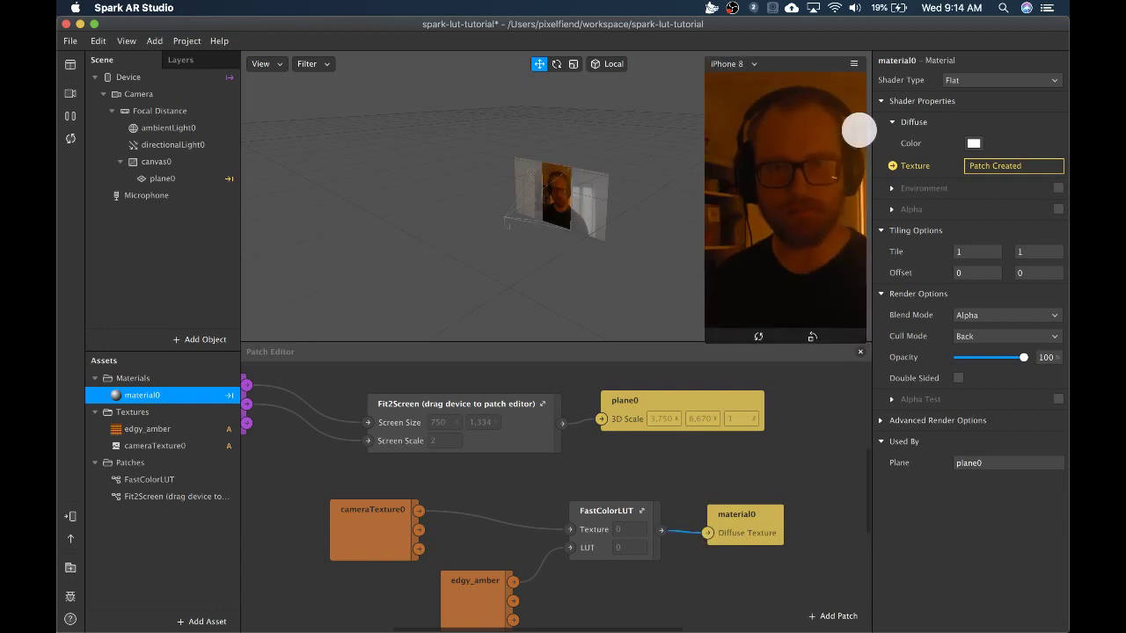
Tidy the graph by moving the cameraTexture0 node above edgy_amber
scroll(504, 454, "down", 2)
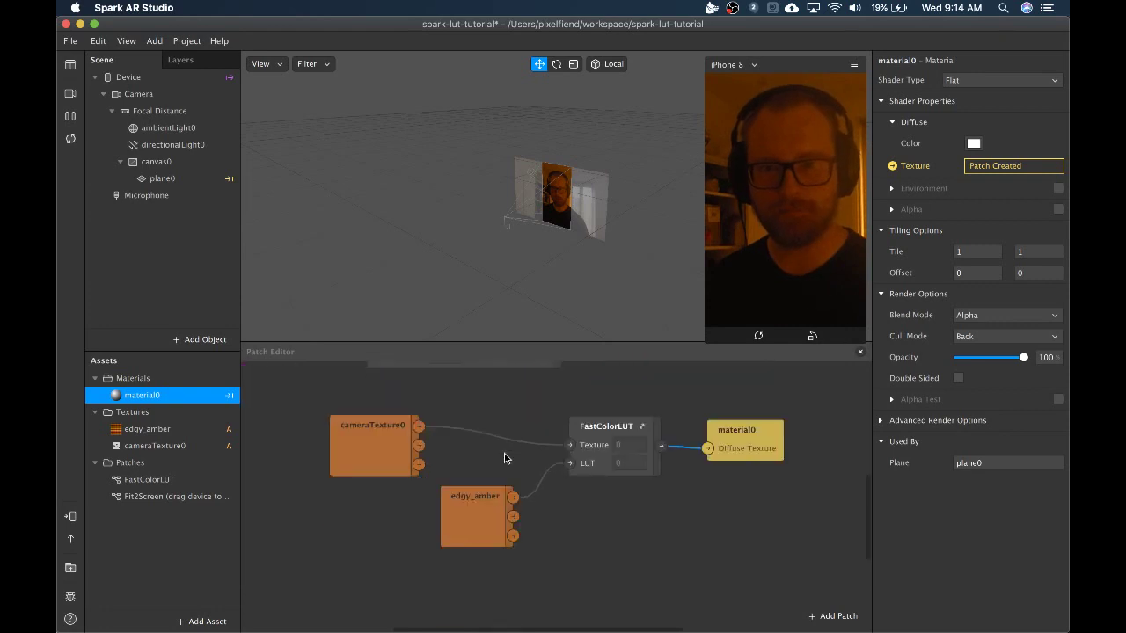
scroll(504, 455, "up", 3)
scroll(506, 457, "down", 3)
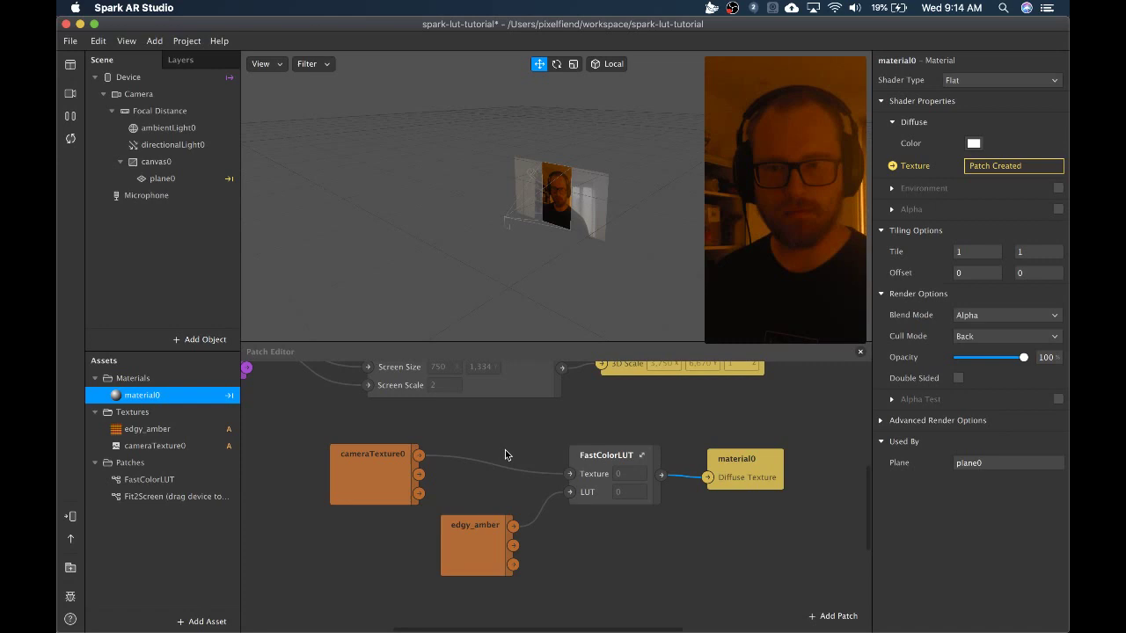
left_click(481, 543)
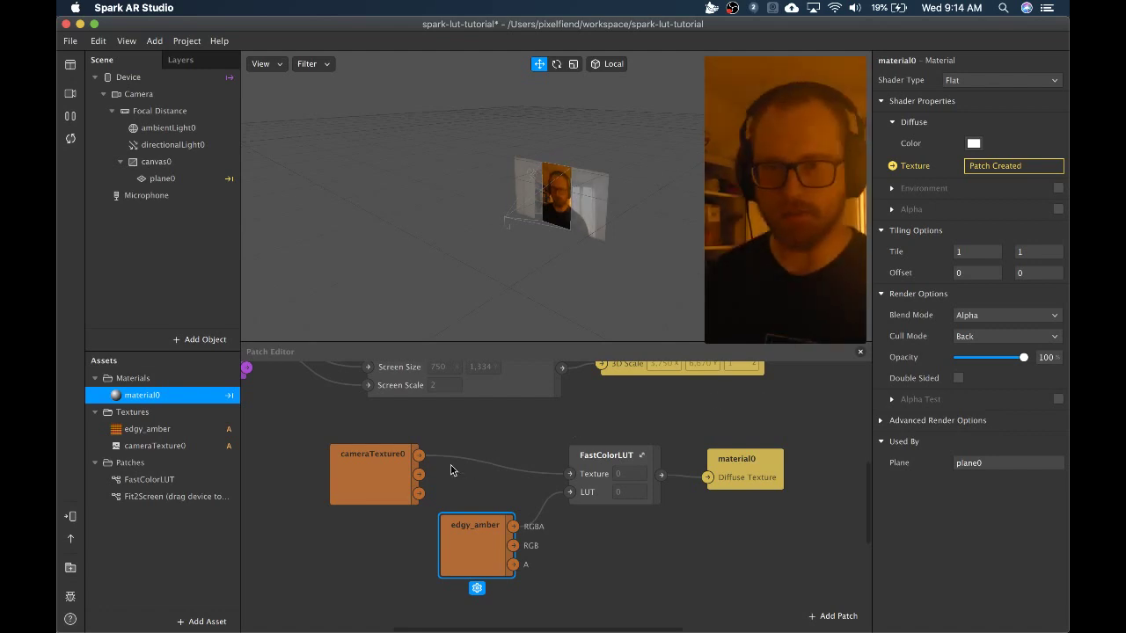
left_click_drag(372, 459, 473, 439)
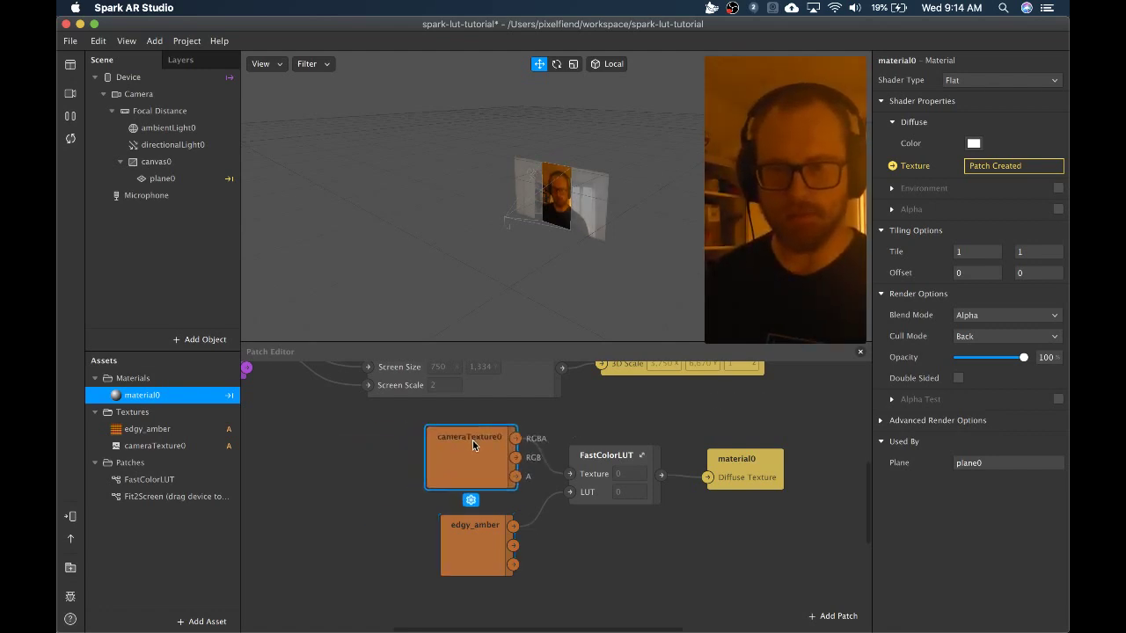
Rename lut.psd to luts.psd in the spark-lut-patch folder and open it in Photoshop
left_click(620, 563)
mouse_move(517, 627)
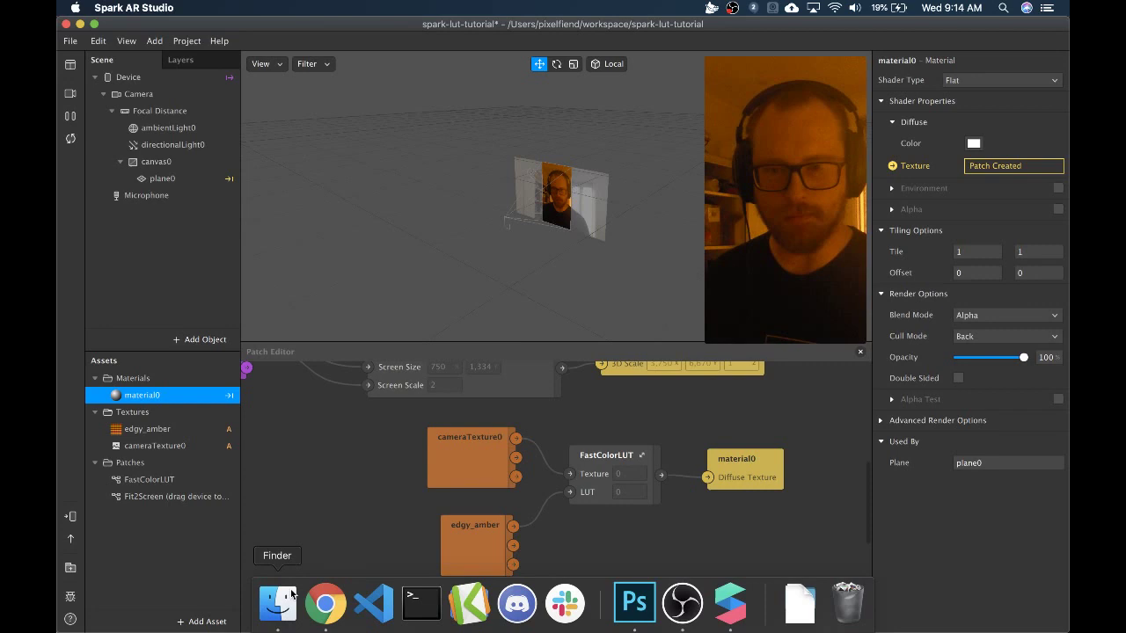
left_click(291, 599)
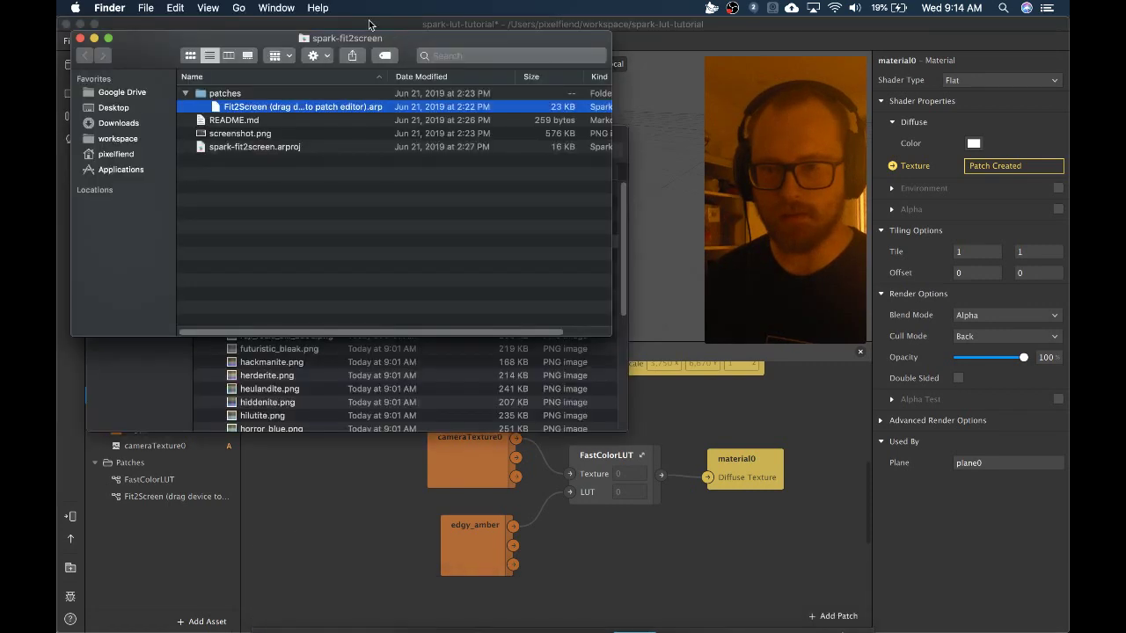
left_click(178, 378)
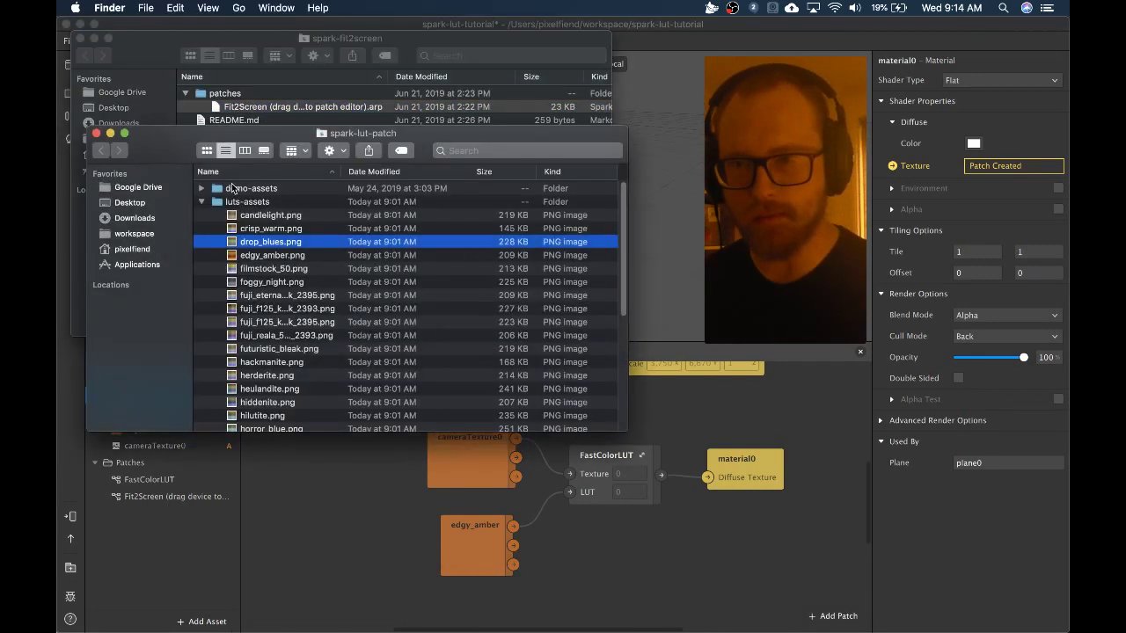
left_click(202, 201)
left_click(236, 217)
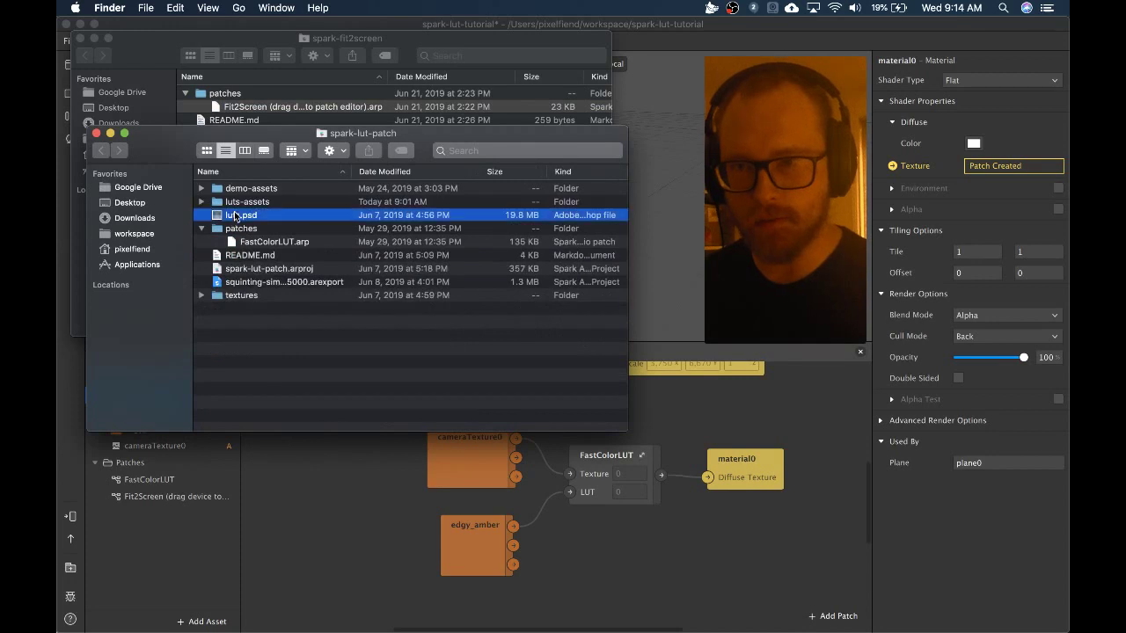
key("Return")
type("luts")
key("Return")
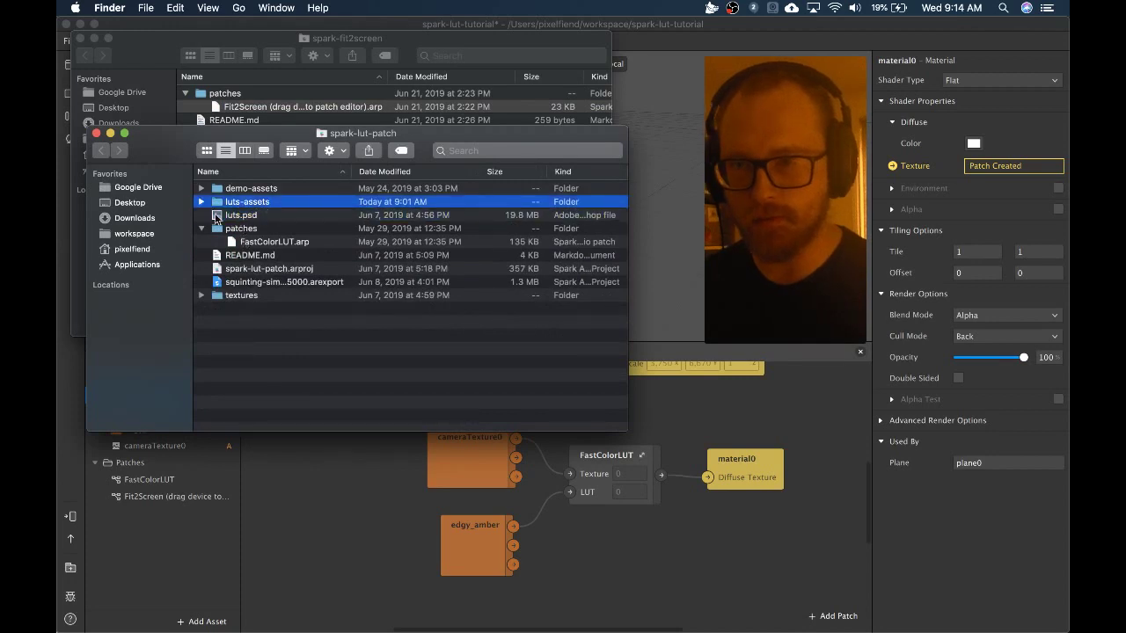
double_click(217, 216)
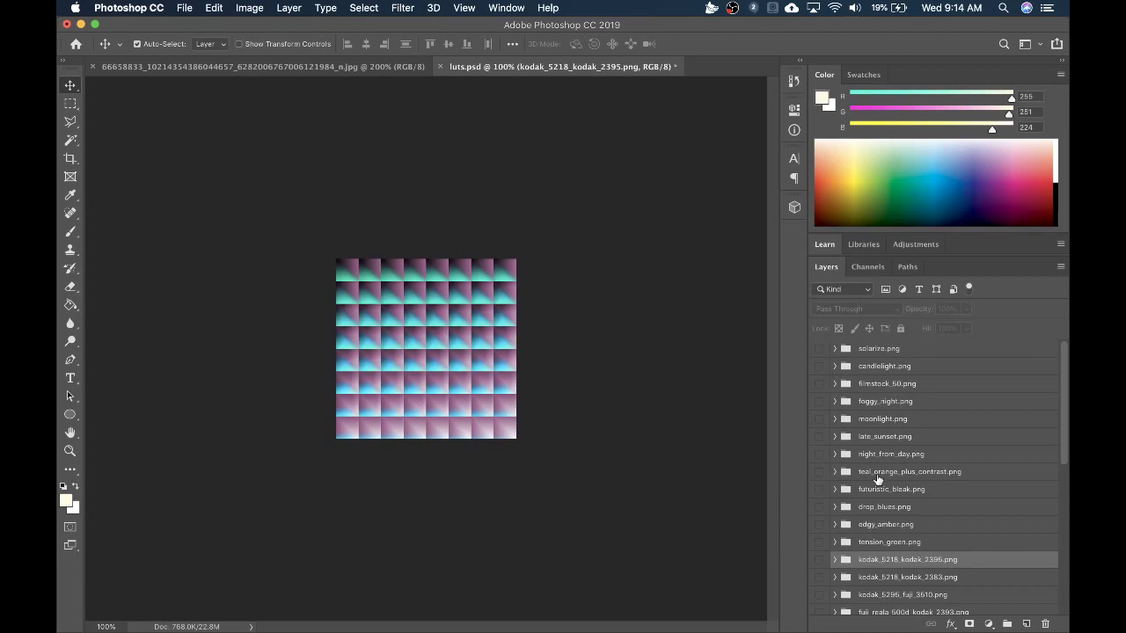
Preview the solarize.png and candlelight.png LUTs, then select Color Lookup 1 in the candlelight.png group
left_click(819, 349)
left_click(819, 349)
left_click(819, 349)
left_click(819, 349)
left_click(819, 366)
left_click(834, 366)
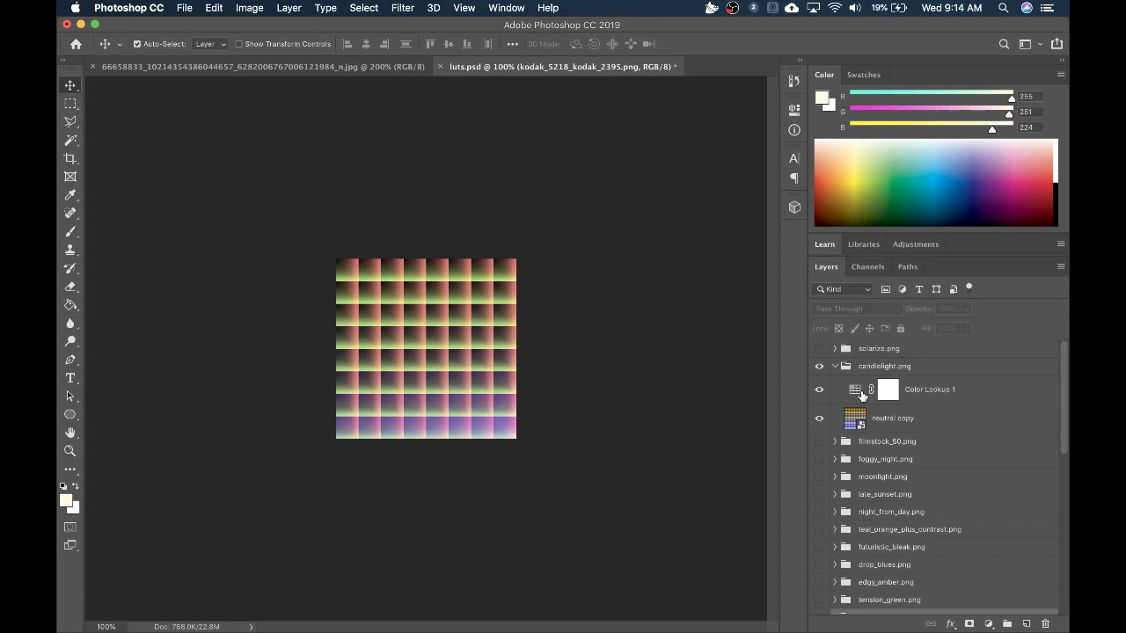
double_click(855, 389)
left_click(853, 391)
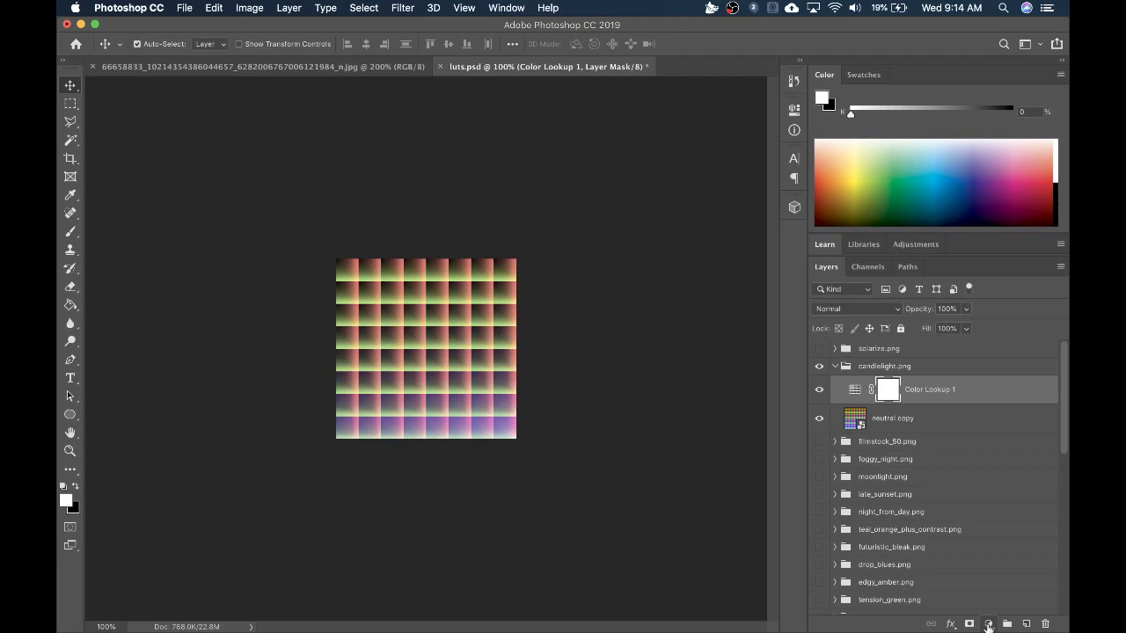
Add a second Color Lookup adjustment layer and browse its 3DLUT File list
left_click(988, 625)
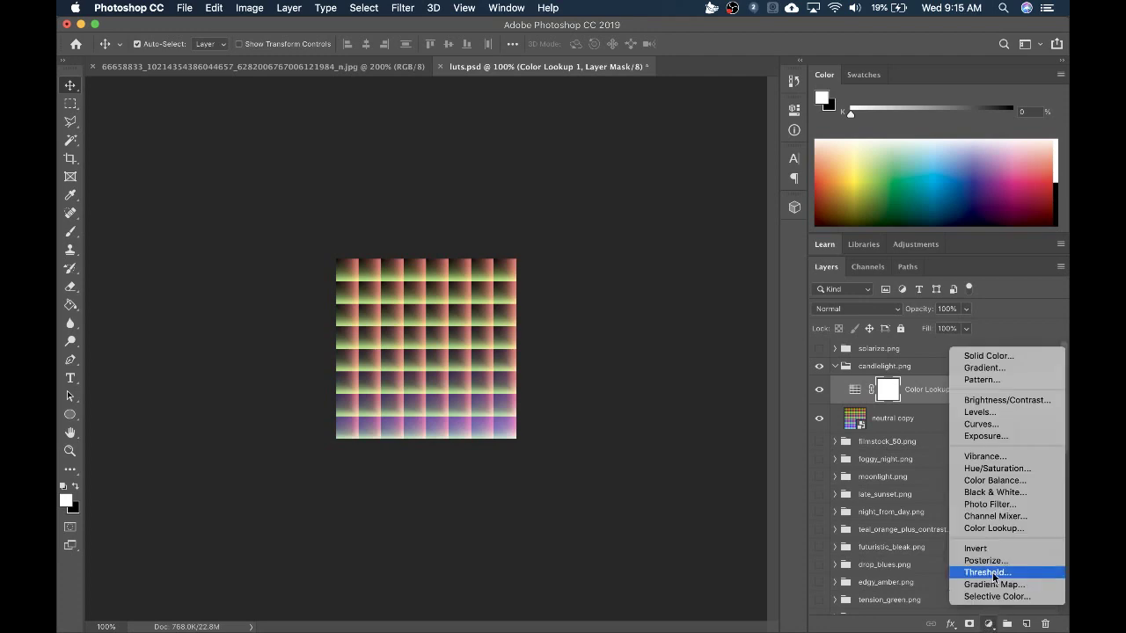
left_click(1016, 527)
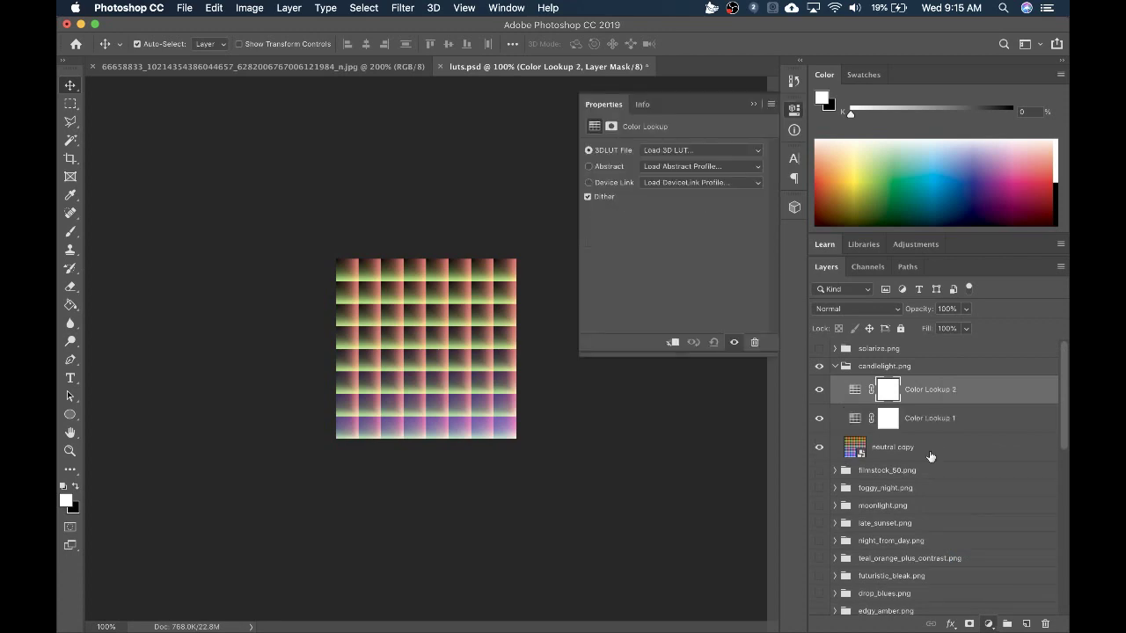
left_click(716, 151)
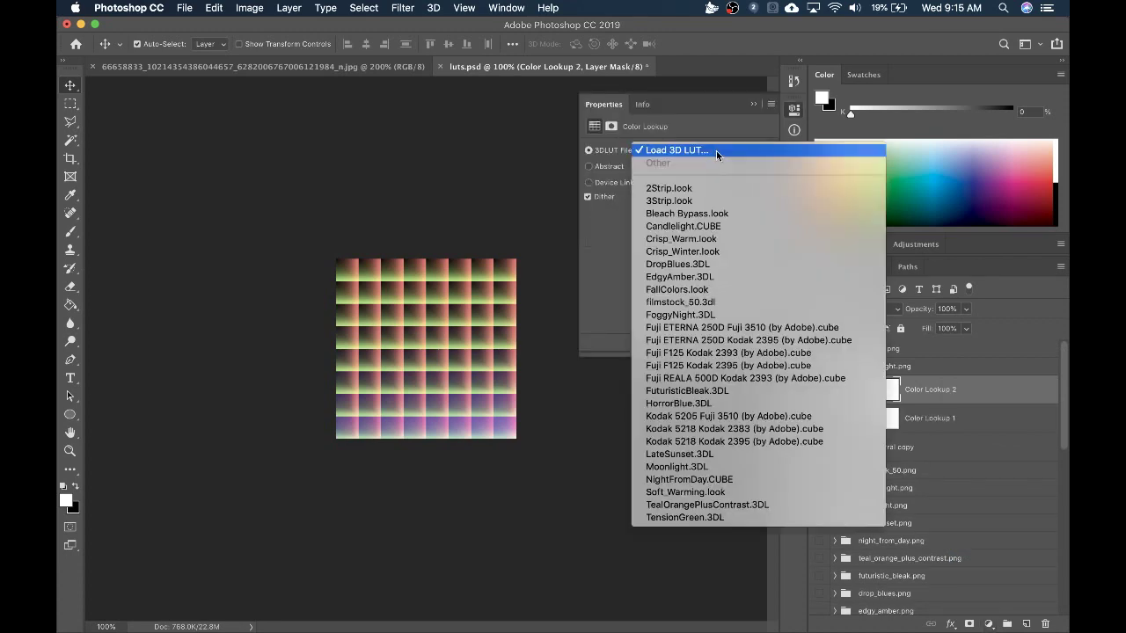
left_click(682, 149)
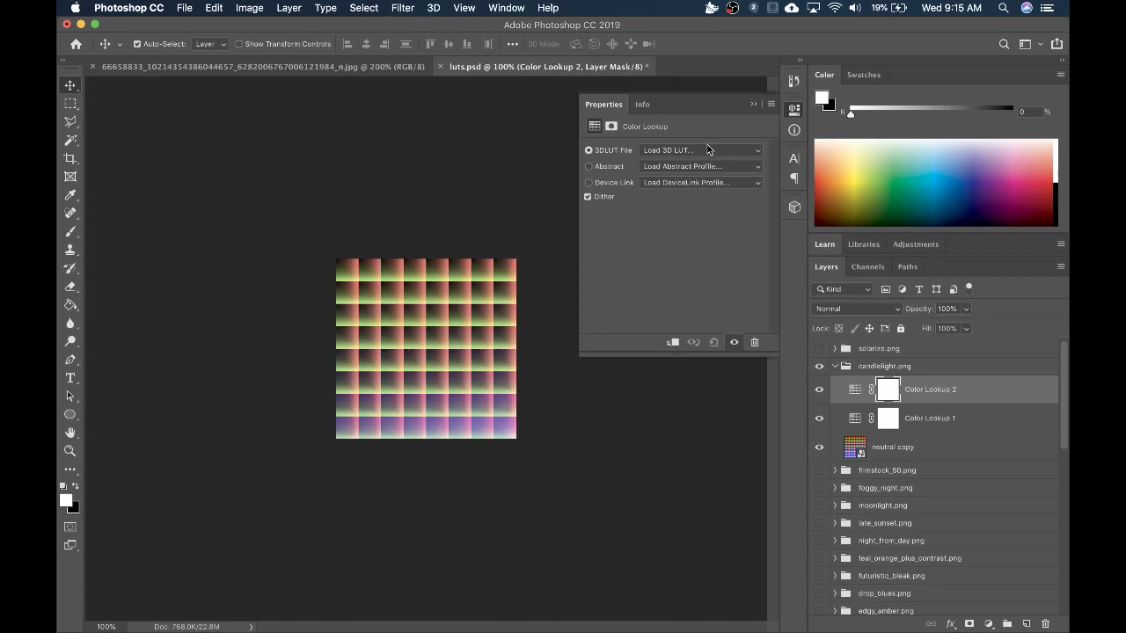
left_click(708, 156)
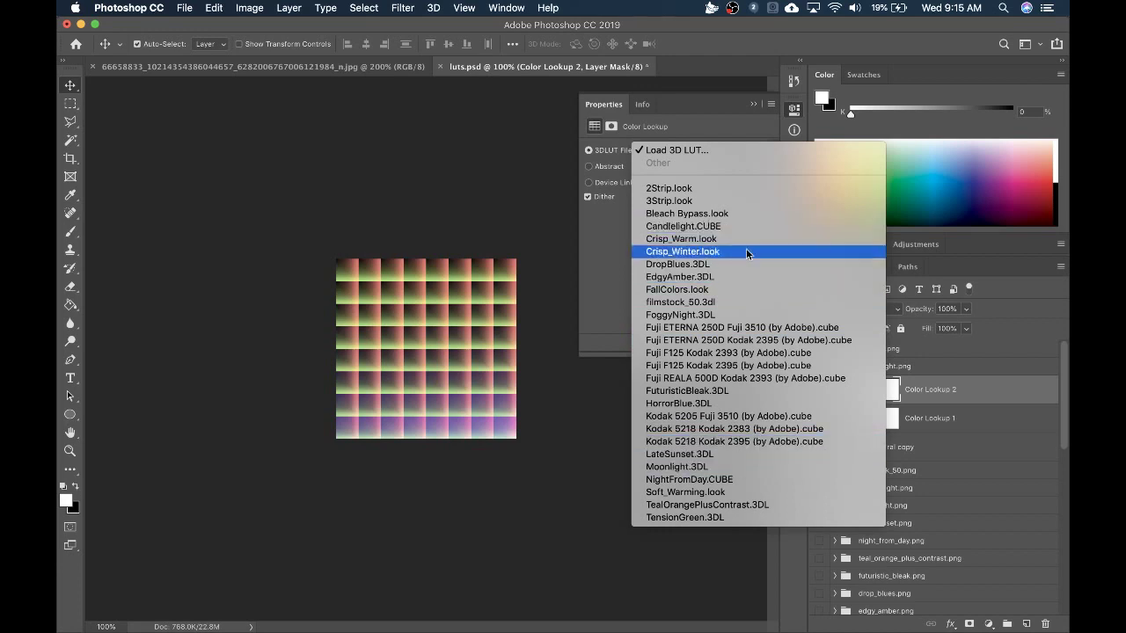
Toggle the Color Lookup layers' visibility to compare, leaving Color Lookup 1 hidden
left_click(913, 435)
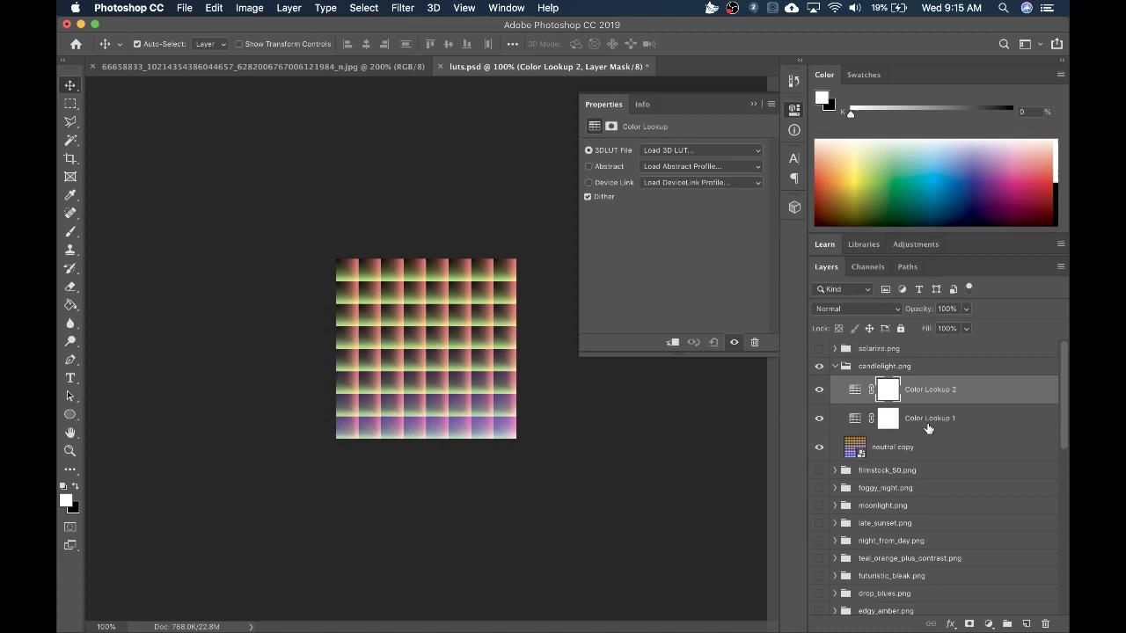
left_click(958, 420)
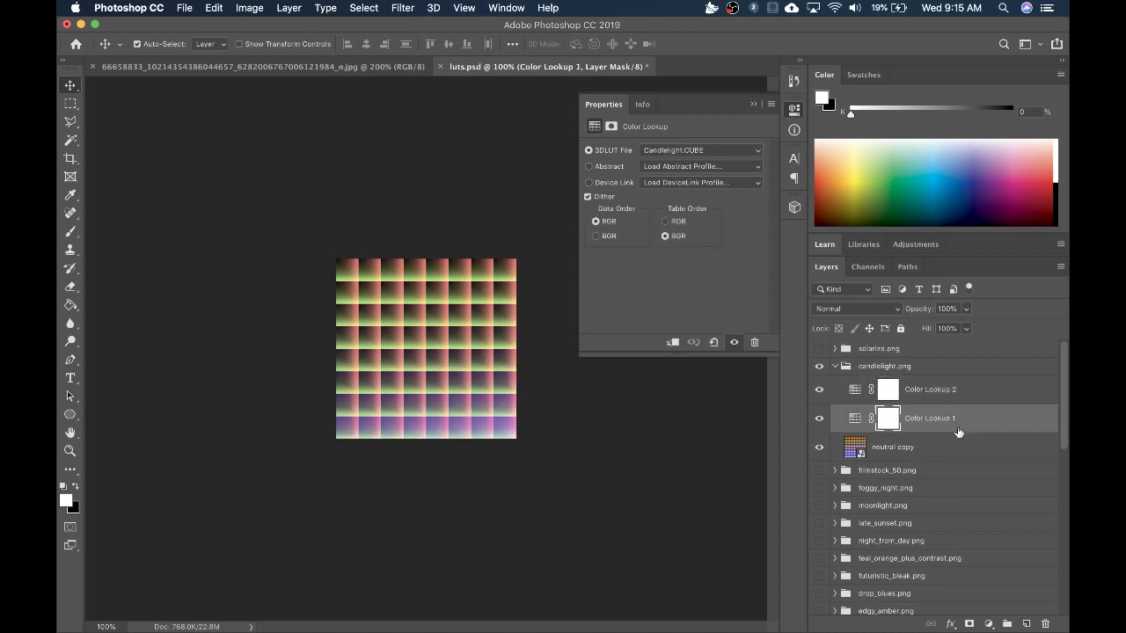
left_click(909, 445)
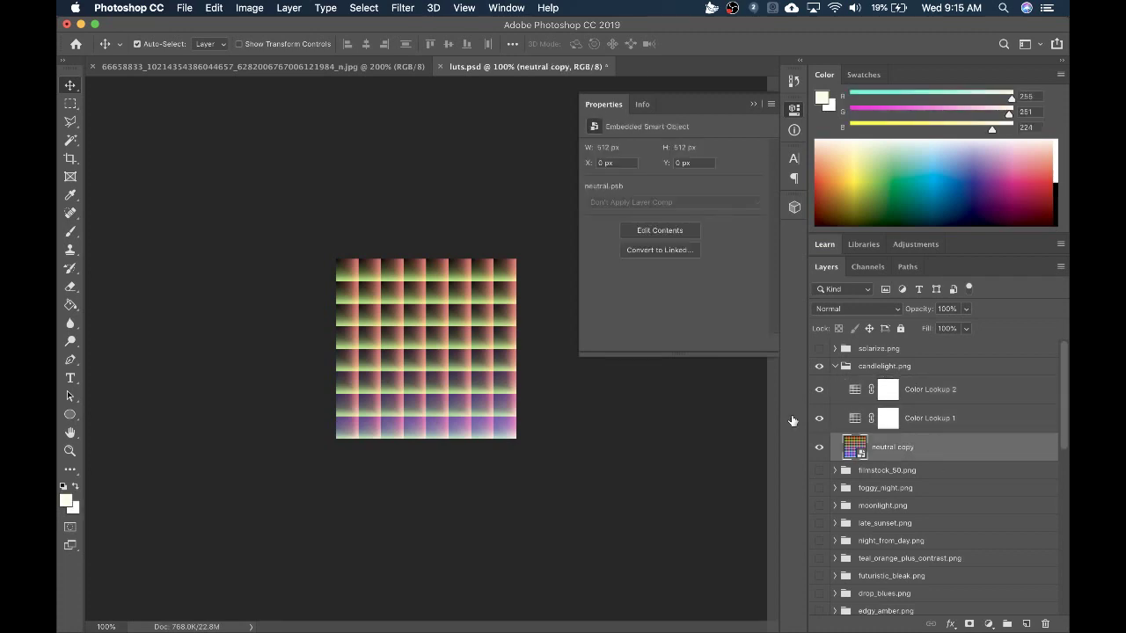
left_click(836, 420)
left_click(818, 418)
left_click(819, 389)
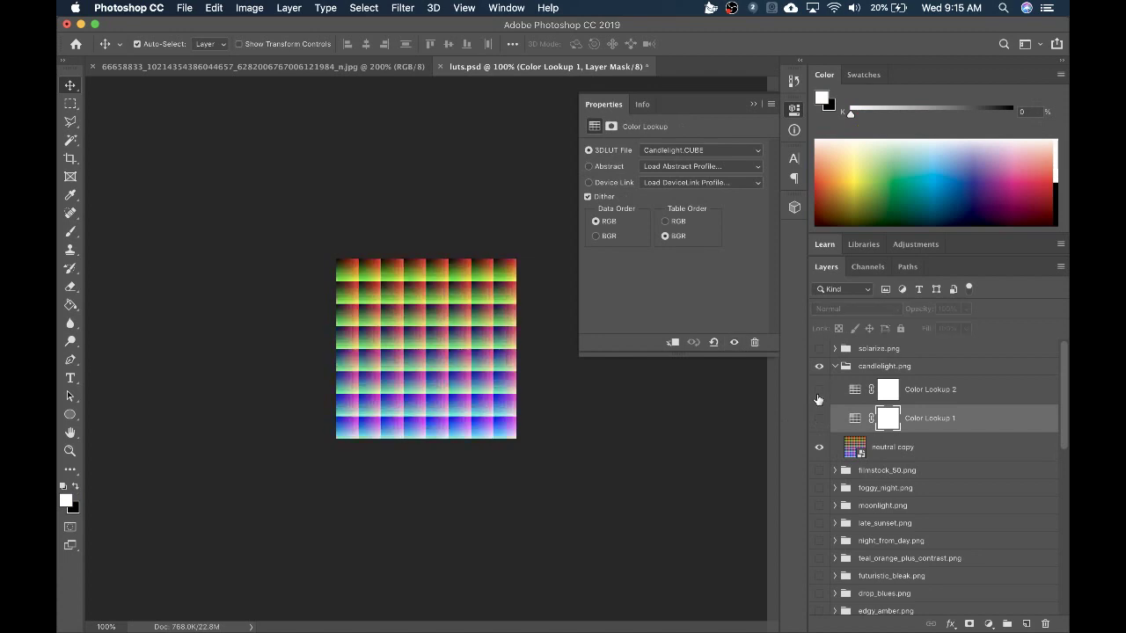
left_click(819, 418)
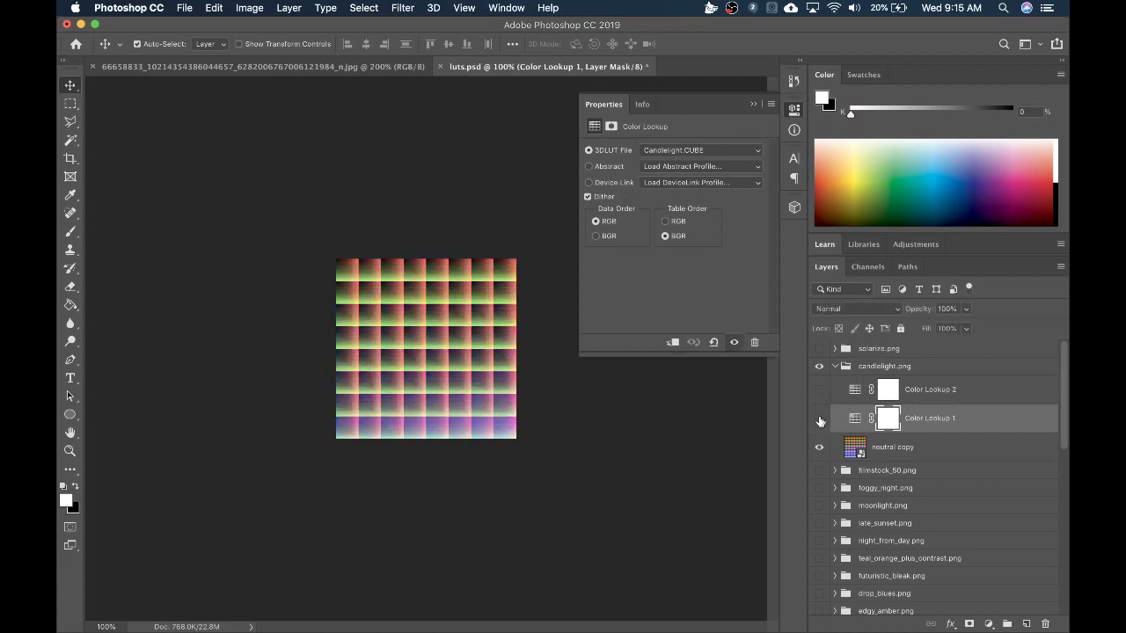
left_click(818, 430)
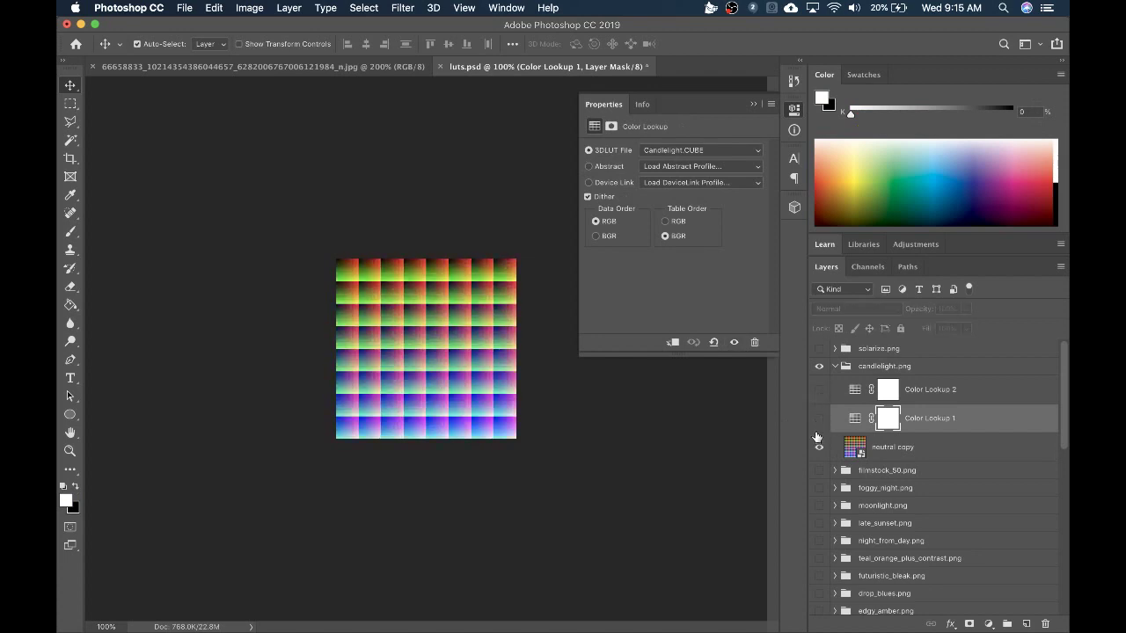
left_click(916, 450)
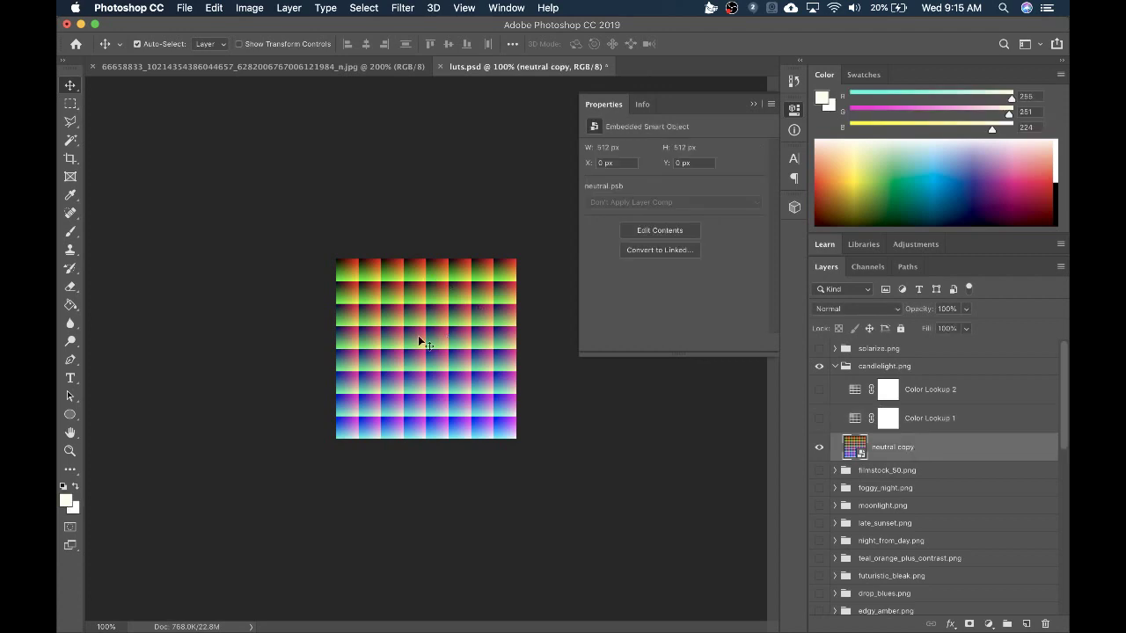
Delete Color Lookup 2 and copy the neutral copy layer's LUT grid
left_click(820, 396)
left_click(950, 396)
key("BackSpace")
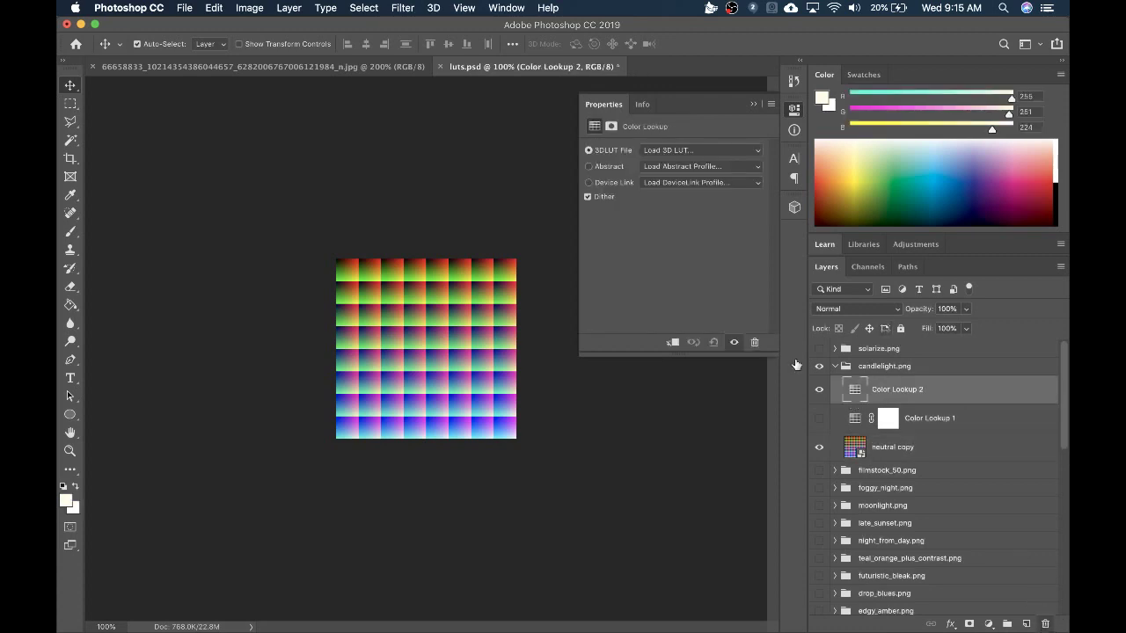
key("BackSpace")
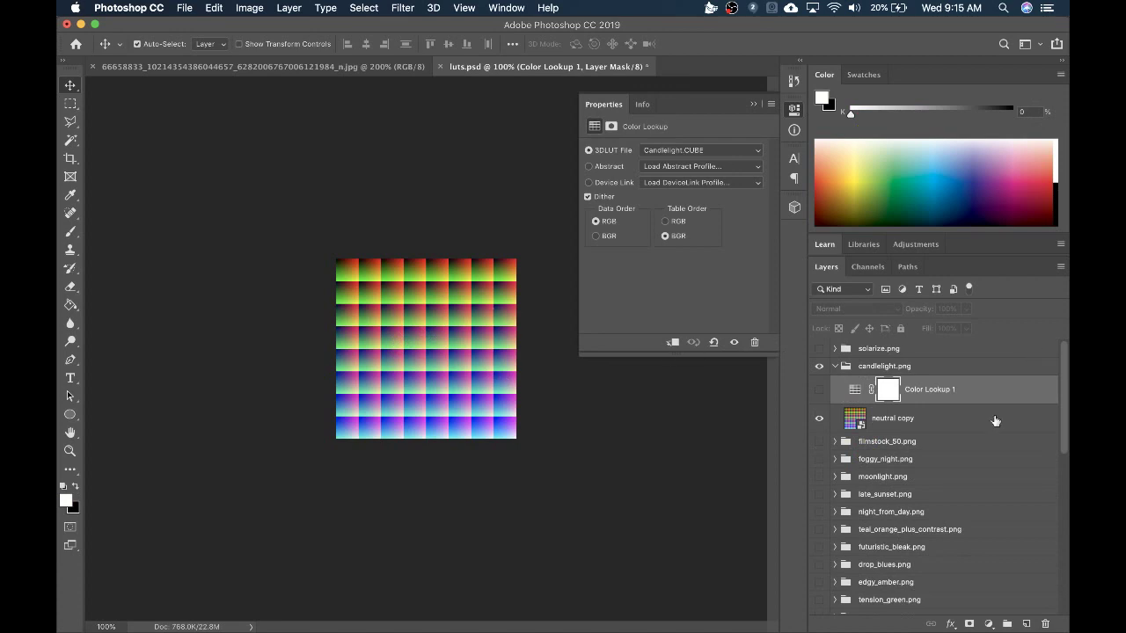
key("alt+bracketleft")
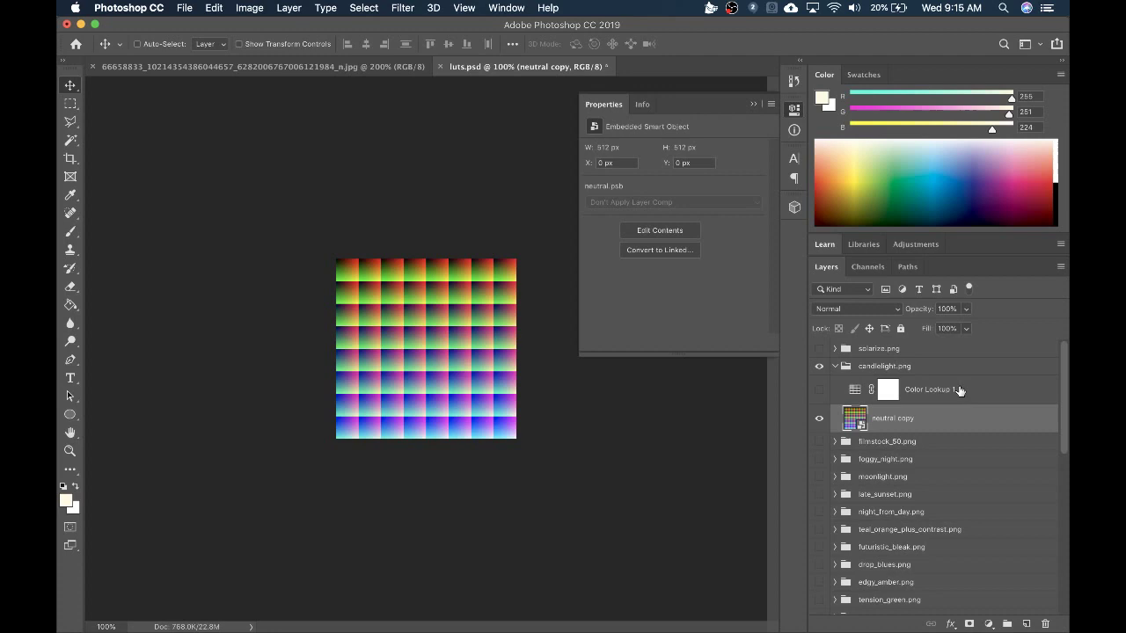
key("super+c")
Bring the neon statue photo document to the front and collapse the Properties panel
left_click(350, 69)
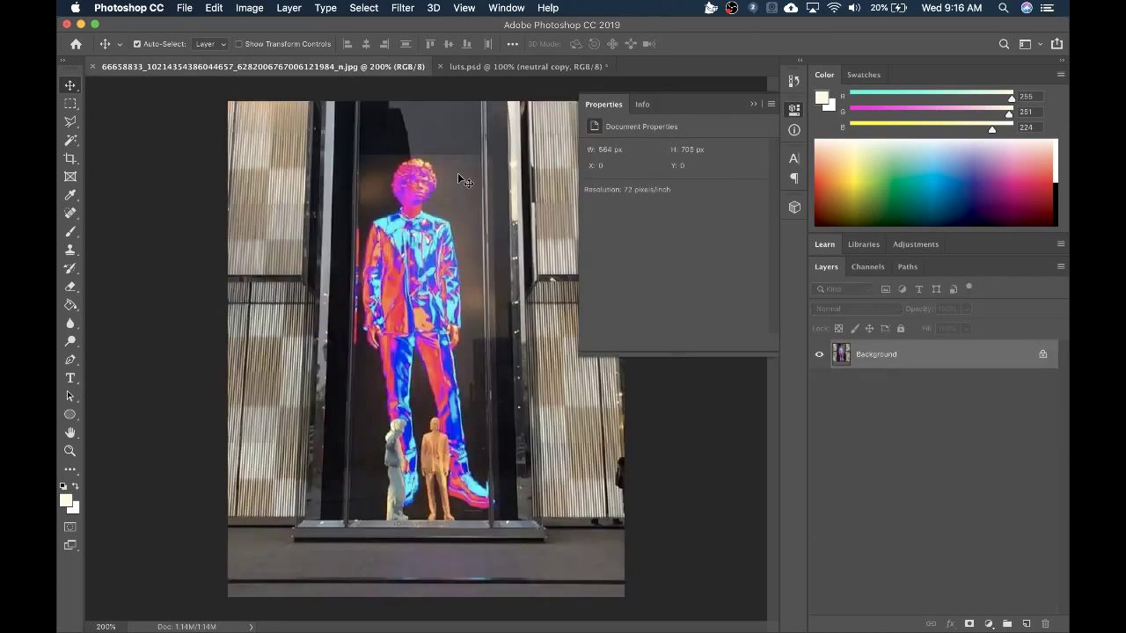
left_click(753, 104)
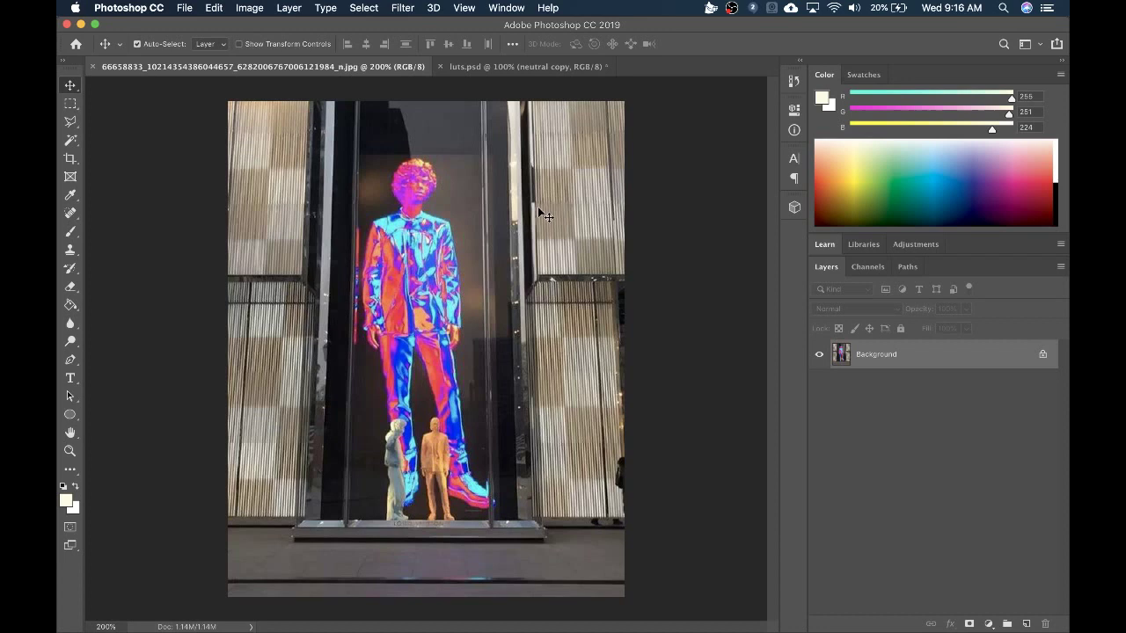
left_click(512, 68)
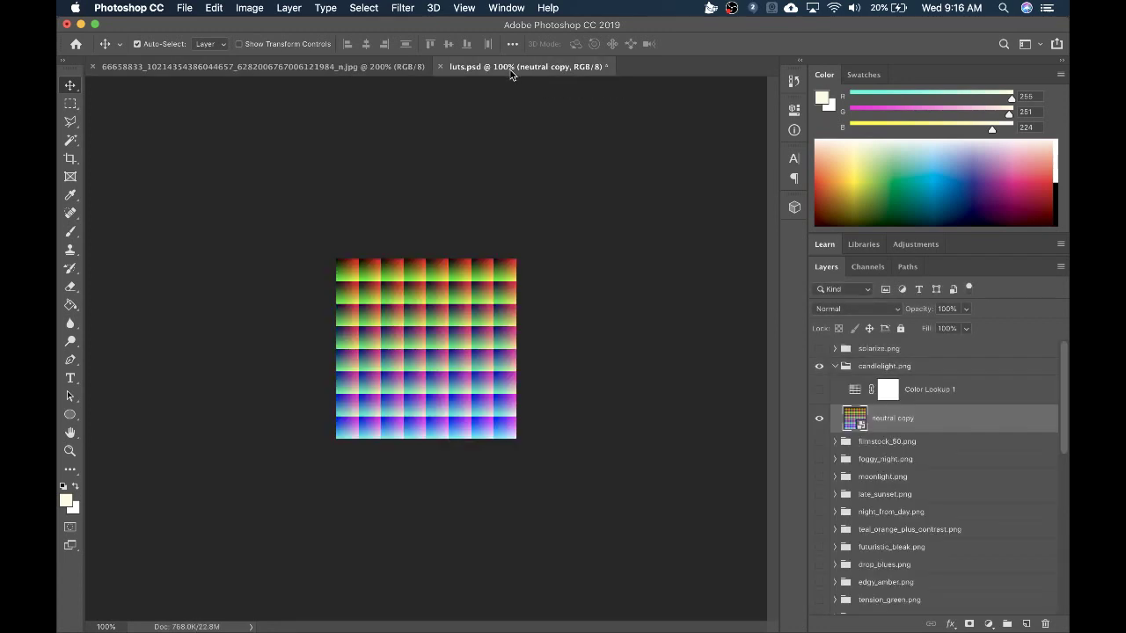
left_click(283, 68)
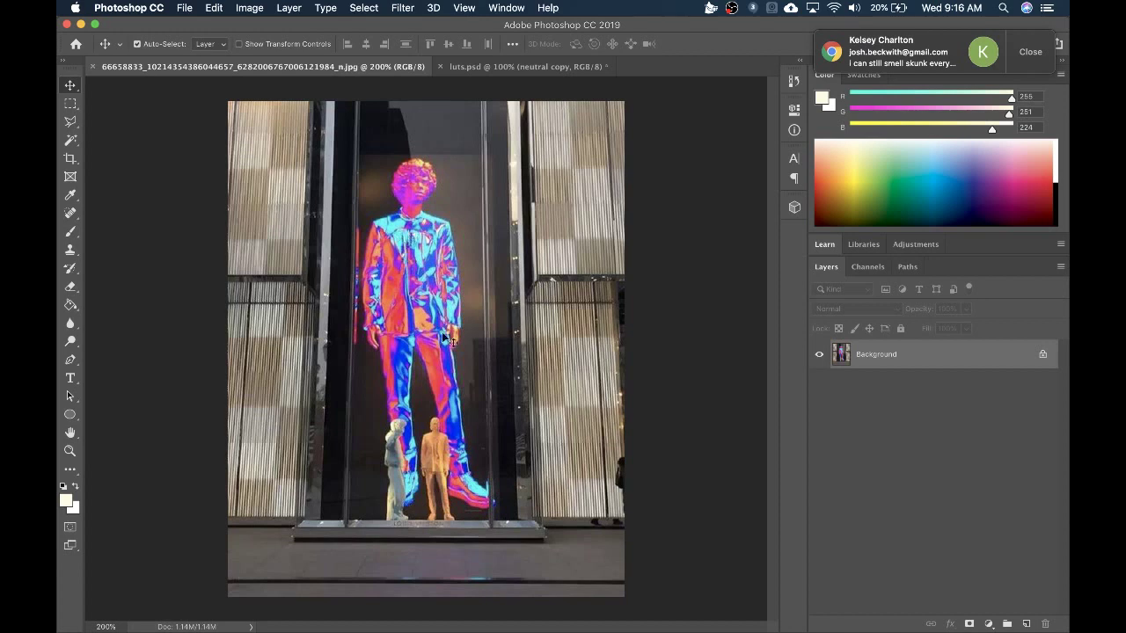
Dismiss two Chrome notifications and list the adjustment layer types in Layers
left_click(1032, 52)
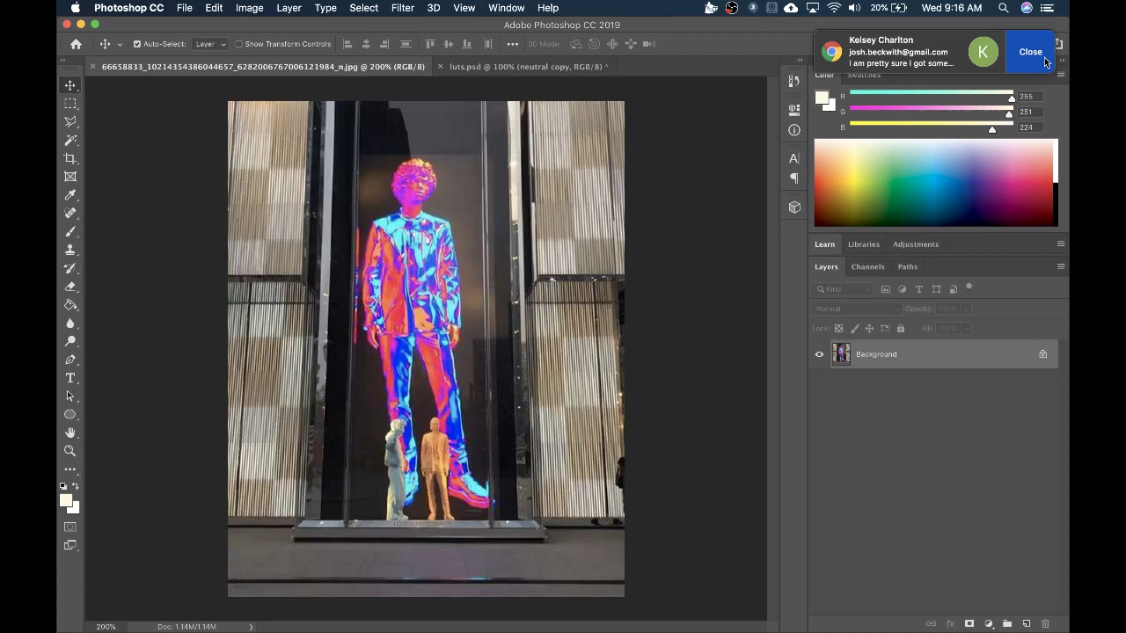
left_click(1031, 52)
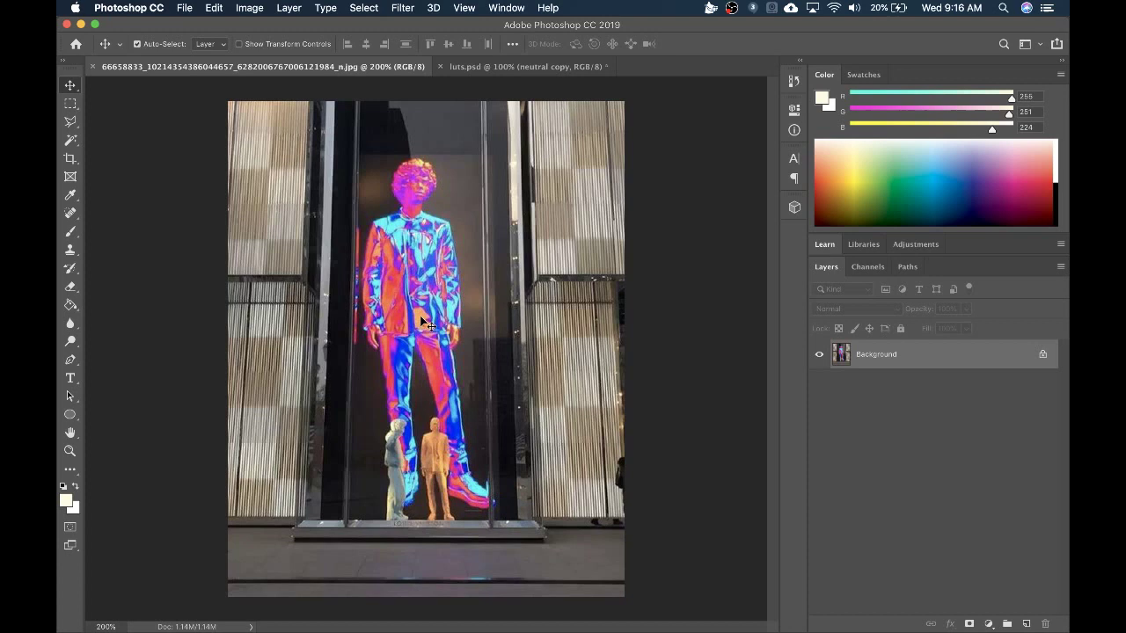
left_click(990, 623)
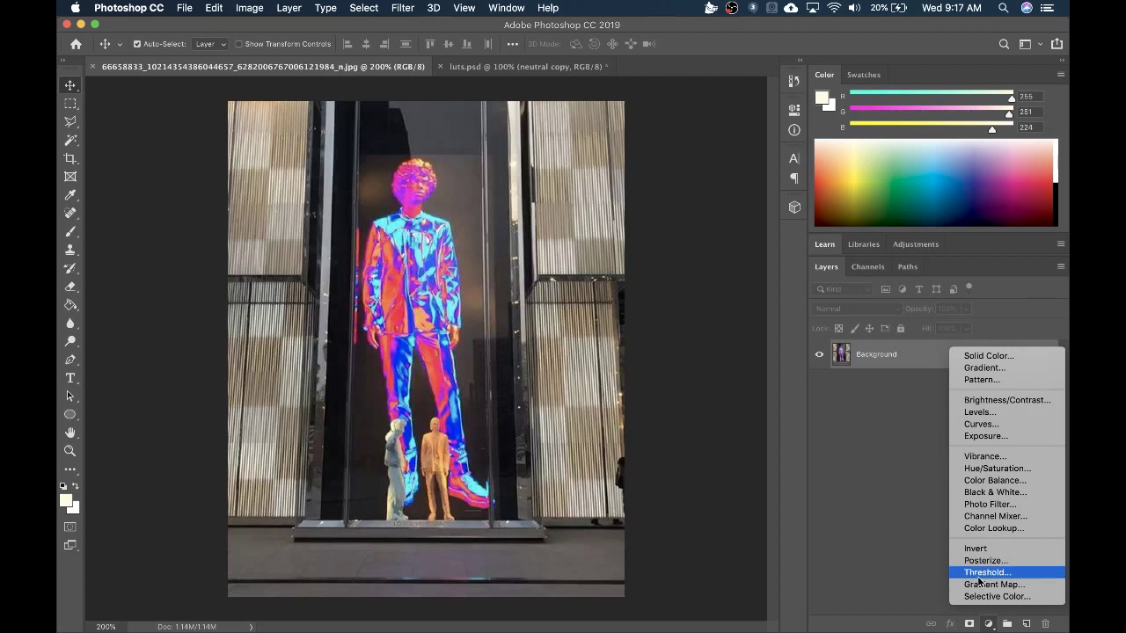
Close the adjustment list without adding a layer and open a New Document dialog, moved aside
left_click(740, 492)
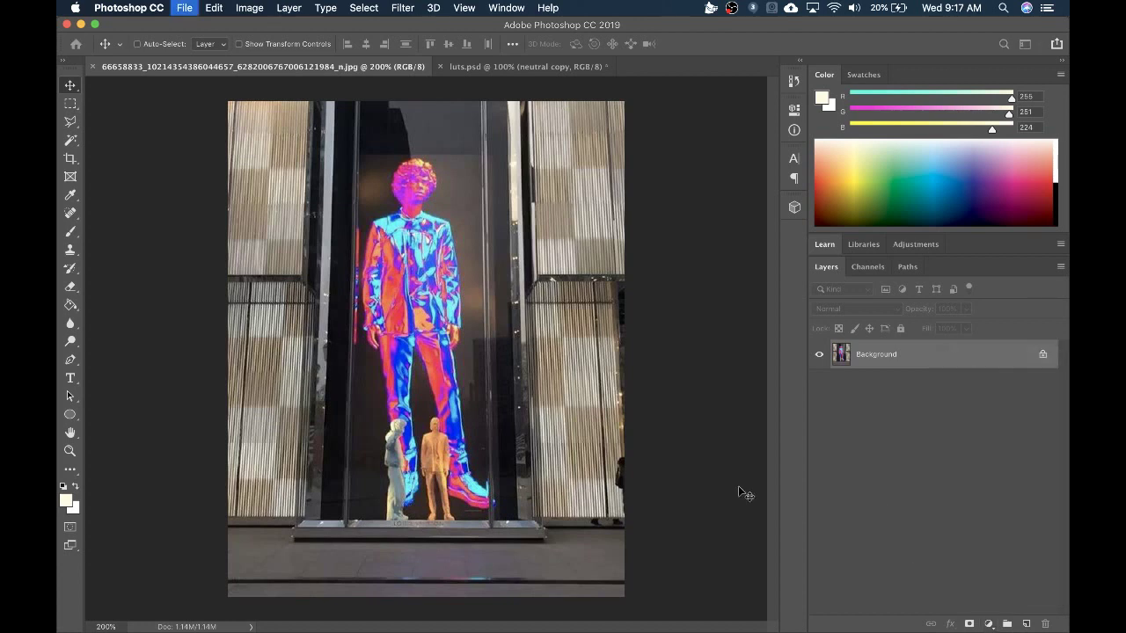
key("super+n")
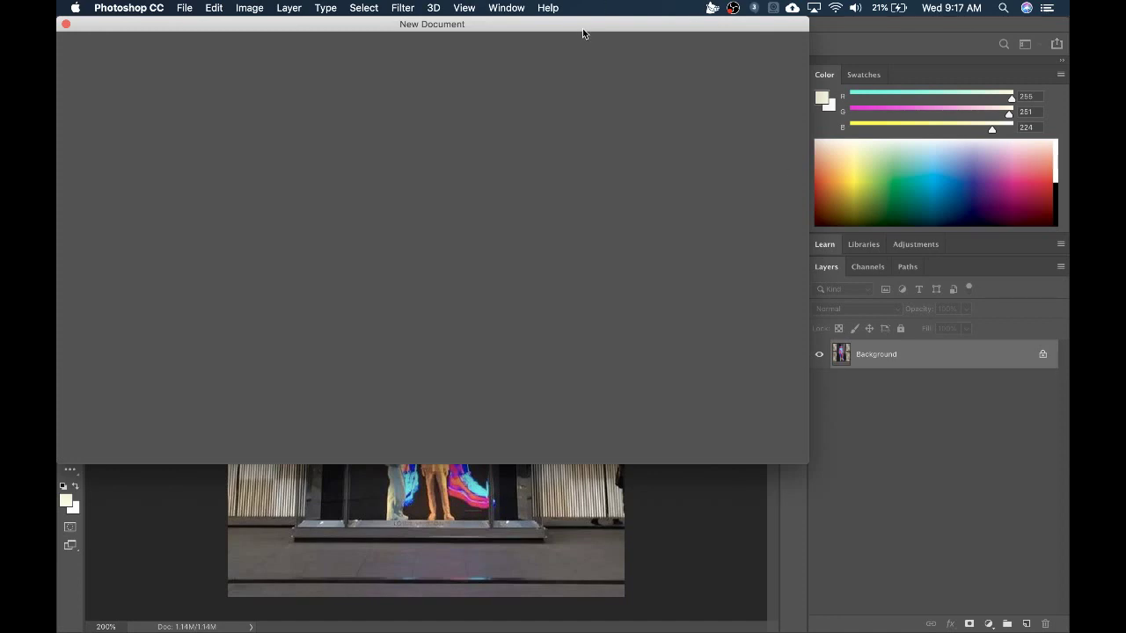
left_click_drag(578, 30, 638, 88)
mouse_move(563, 629)
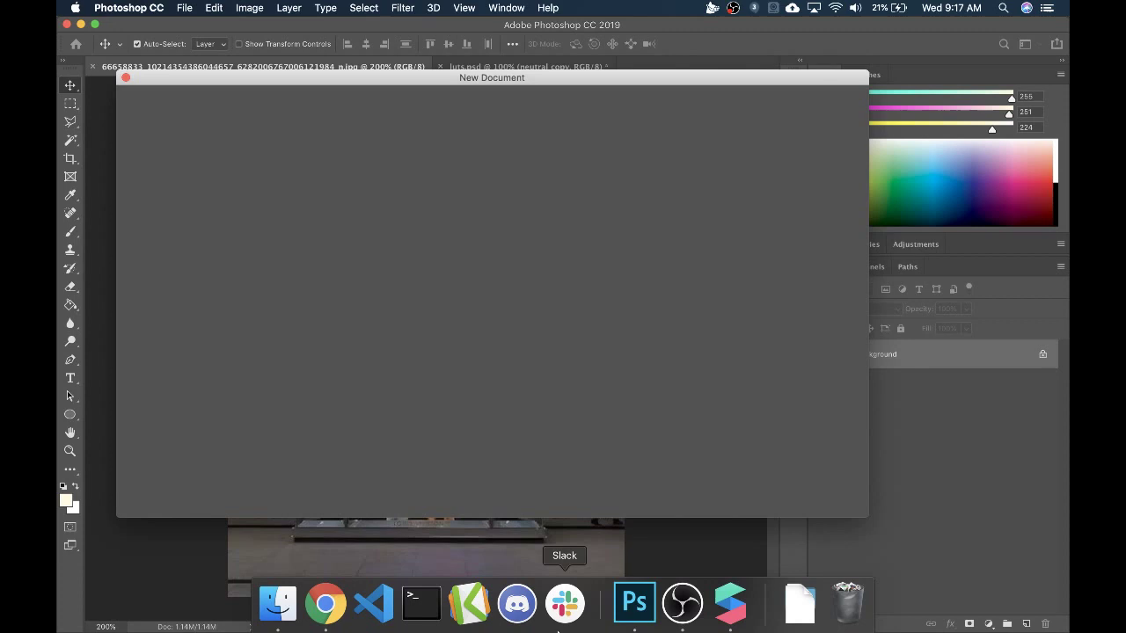
Save the spark-lut-tutorial project in Spark AR Studio and minimize its window
left_click(739, 627)
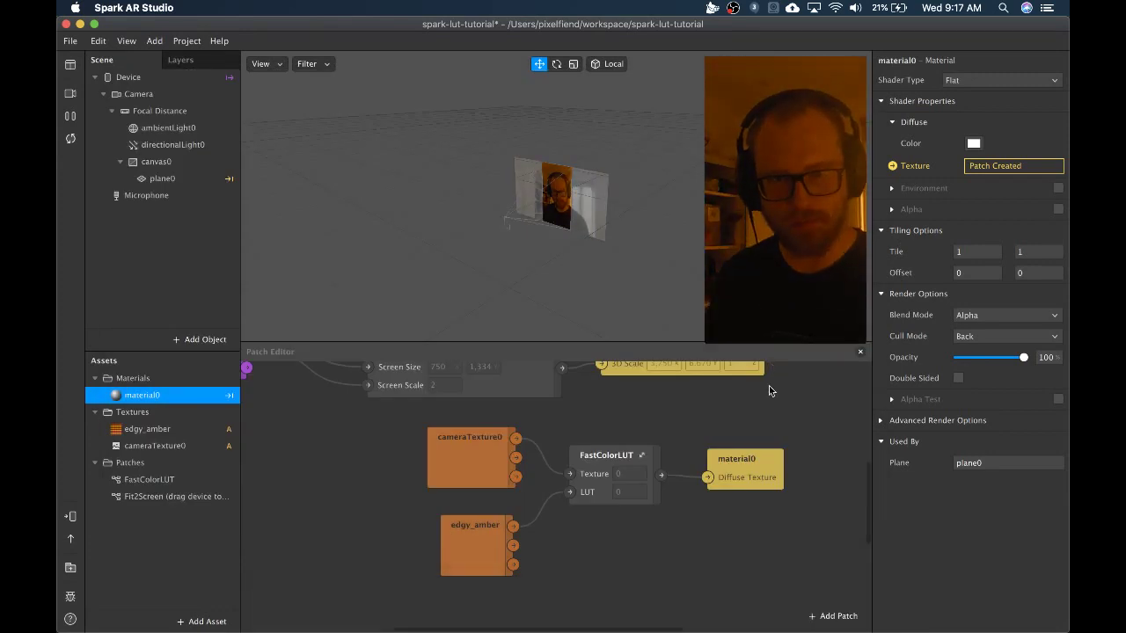
key("super+s")
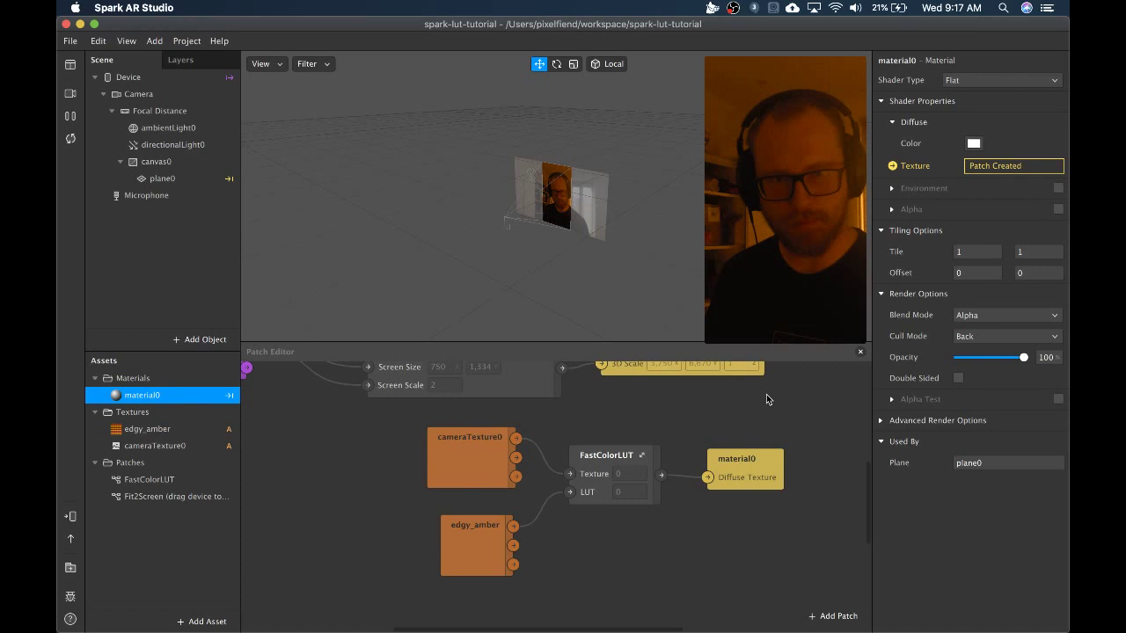
left_click_drag(691, 28, 720, 46)
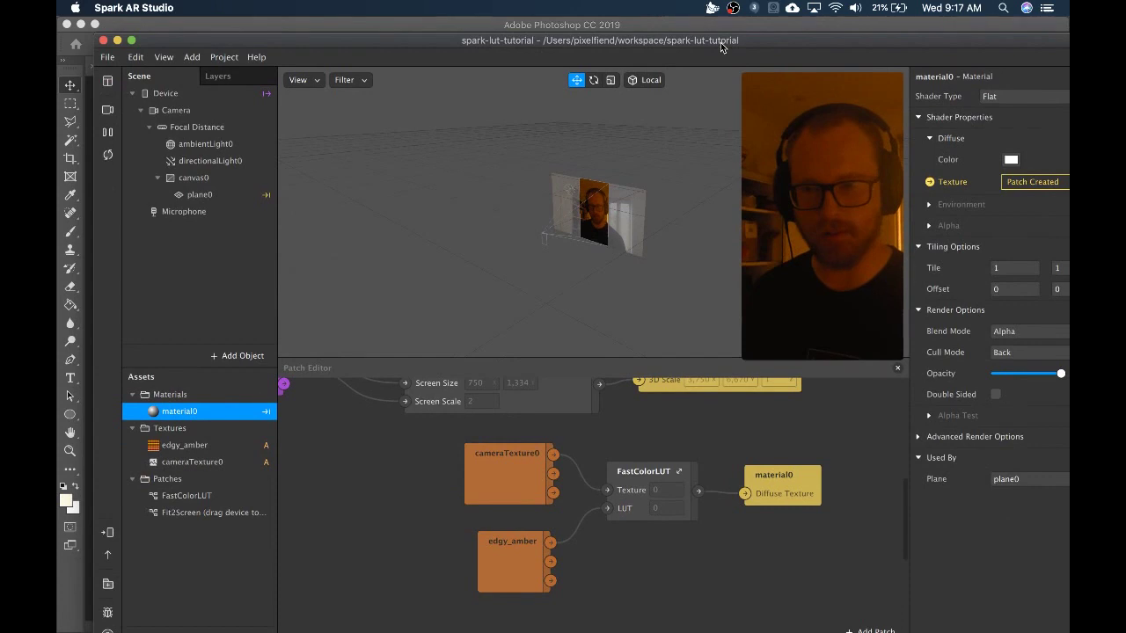
left_click(117, 41)
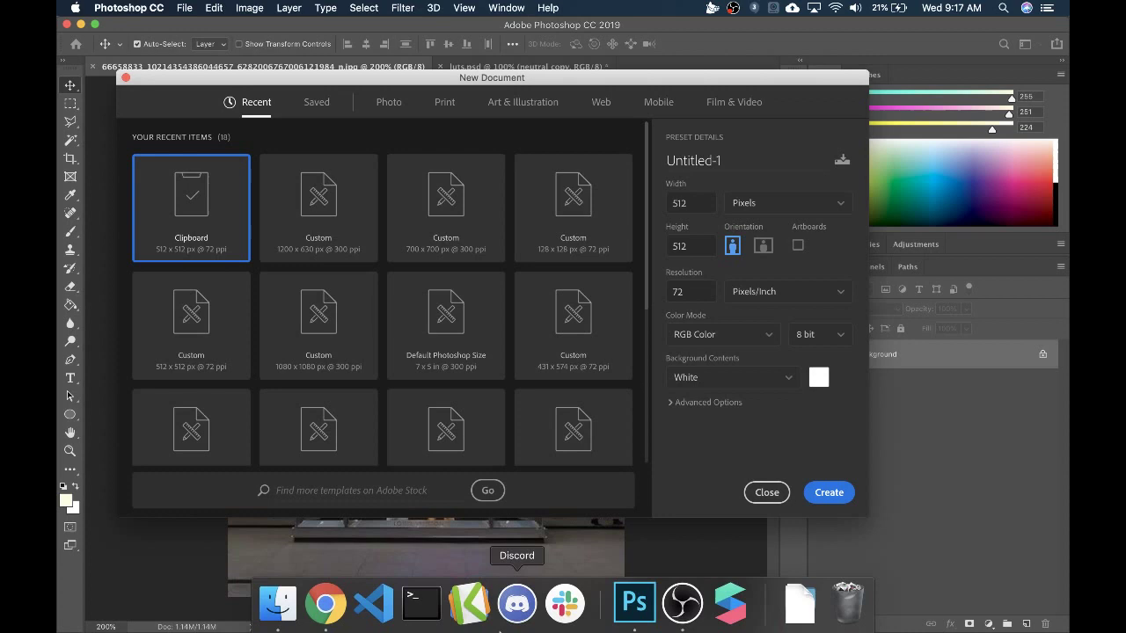
Bring Chrome forward and close the luts-good.gif tab
left_click(325, 603)
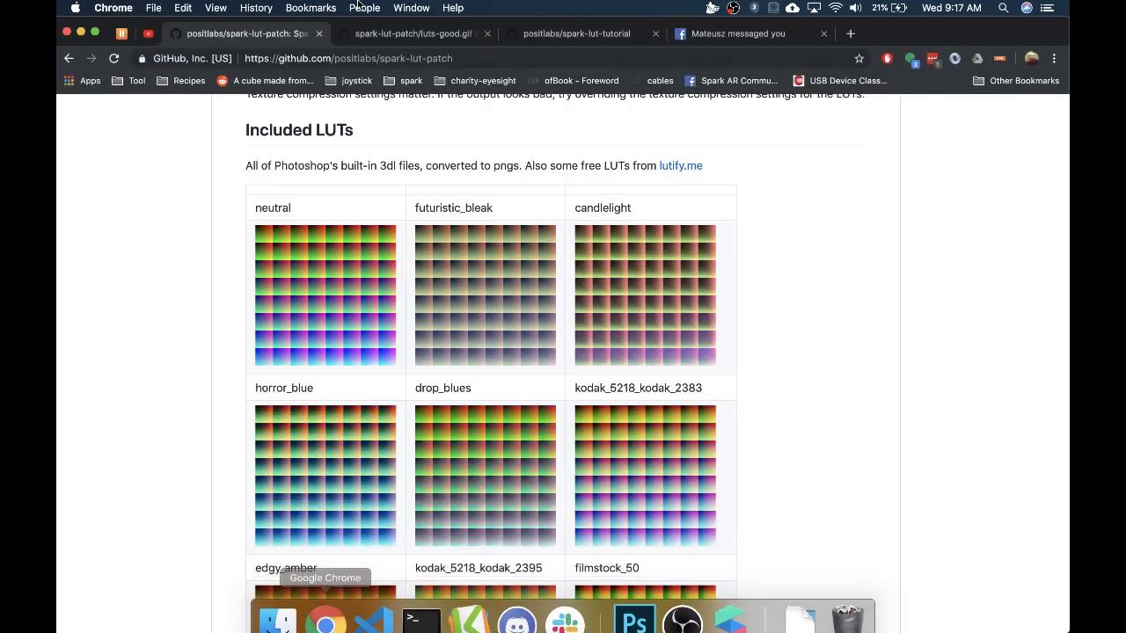
left_click(400, 35)
left_click(530, 34)
left_click(488, 33)
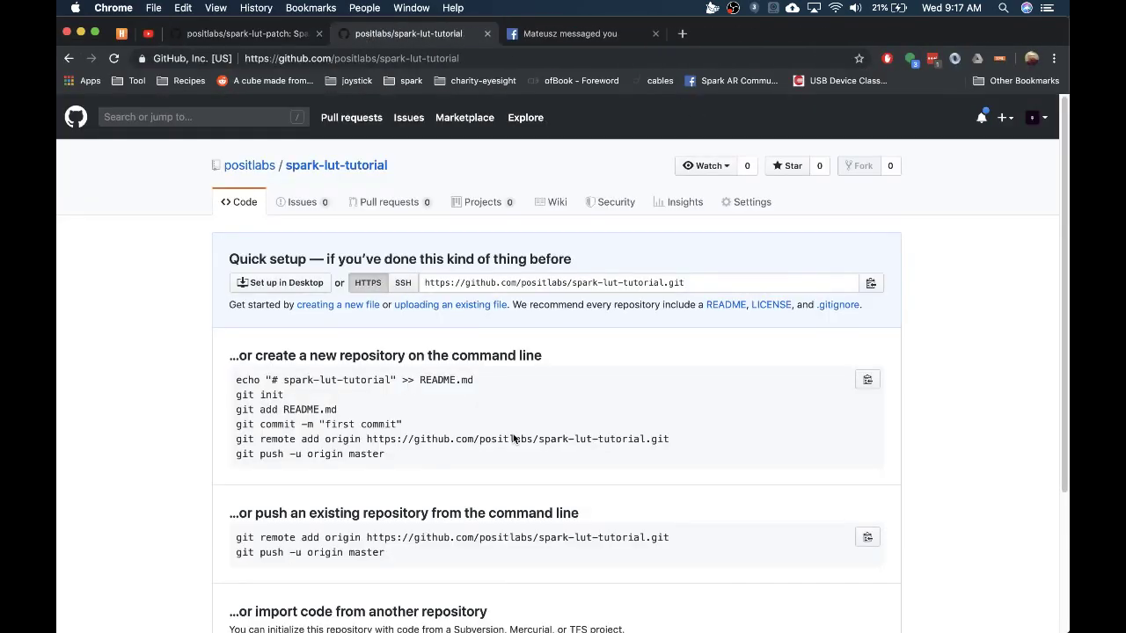
Check the spark-lut-tutorial repository address, then view spark-lut-patch's Included LUTs
left_click(387, 59)
left_click(386, 58)
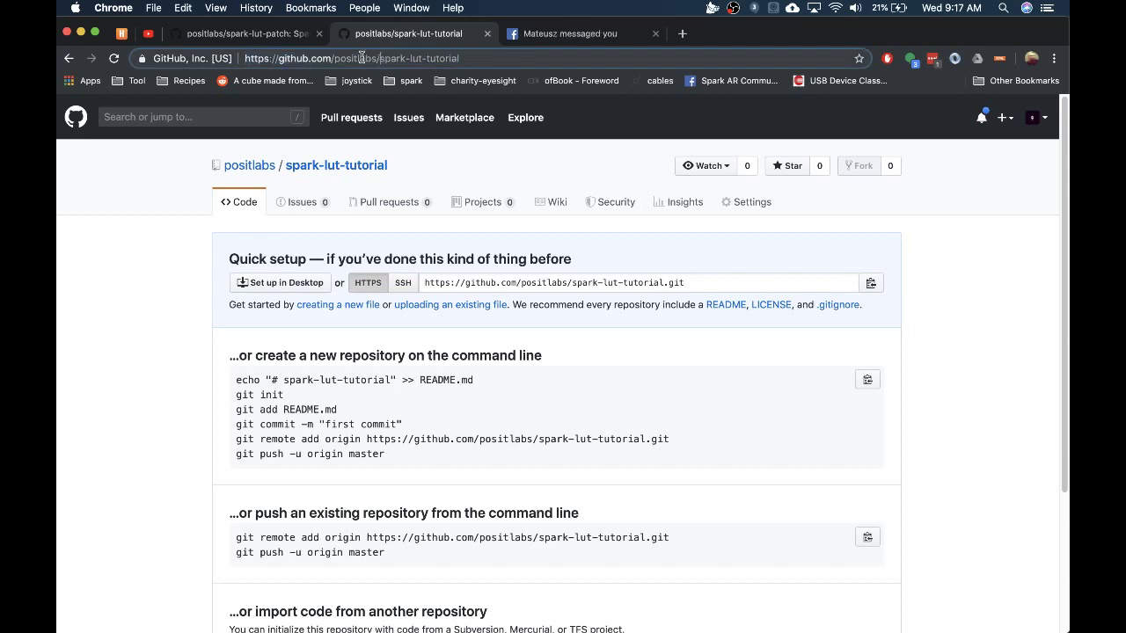
left_click_drag(384, 59, 501, 60)
left_click(481, 58)
left_click(940, 8)
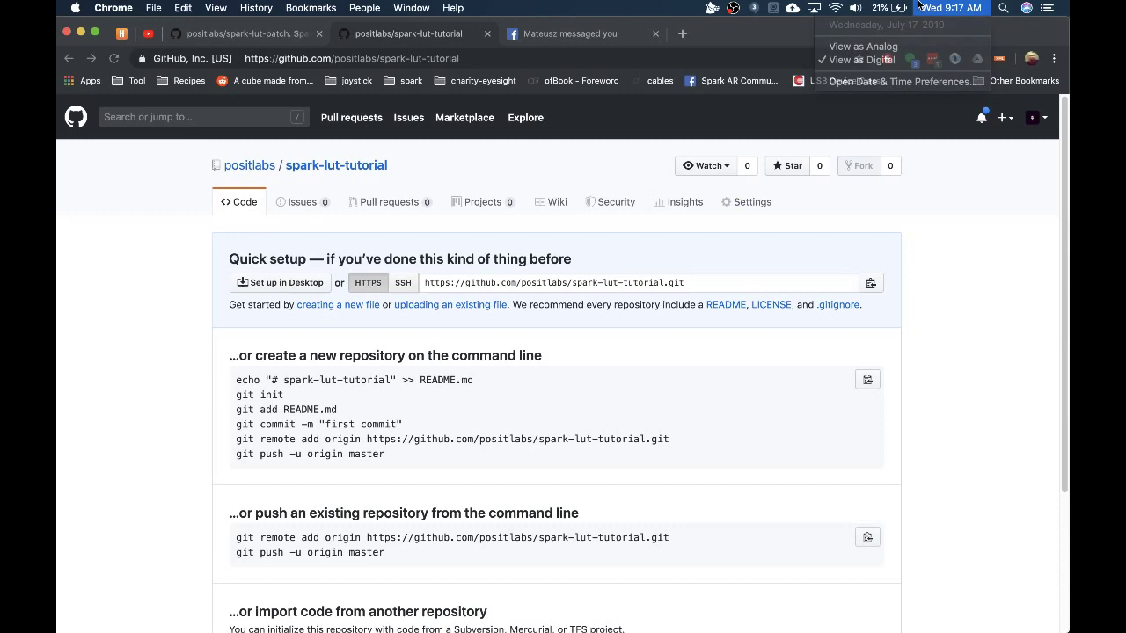
left_click(552, 7)
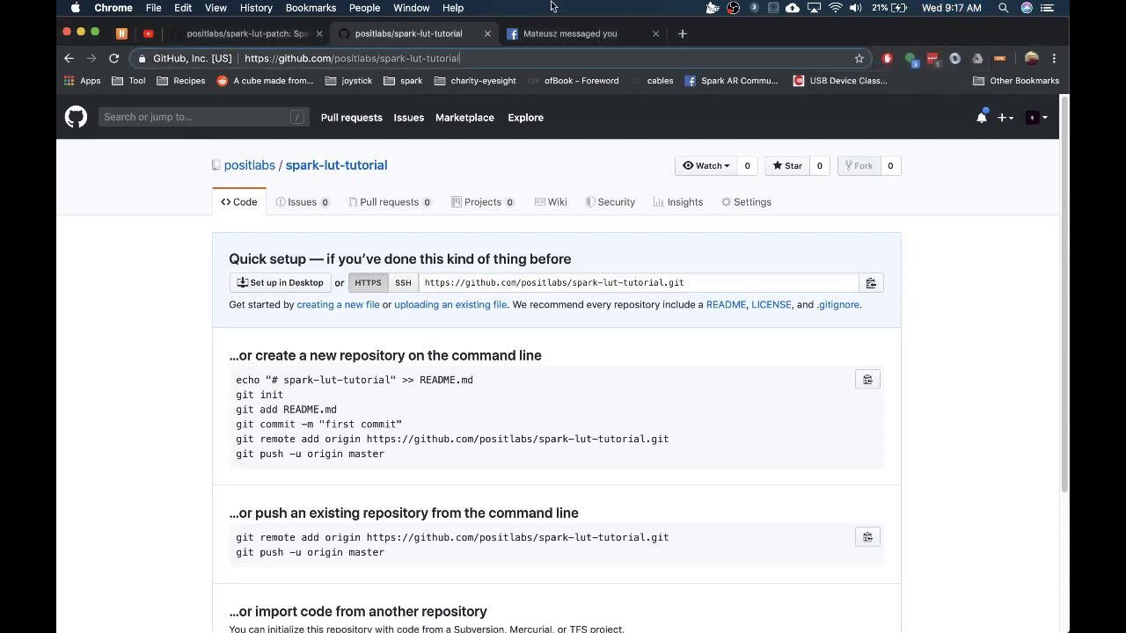
left_click(264, 35)
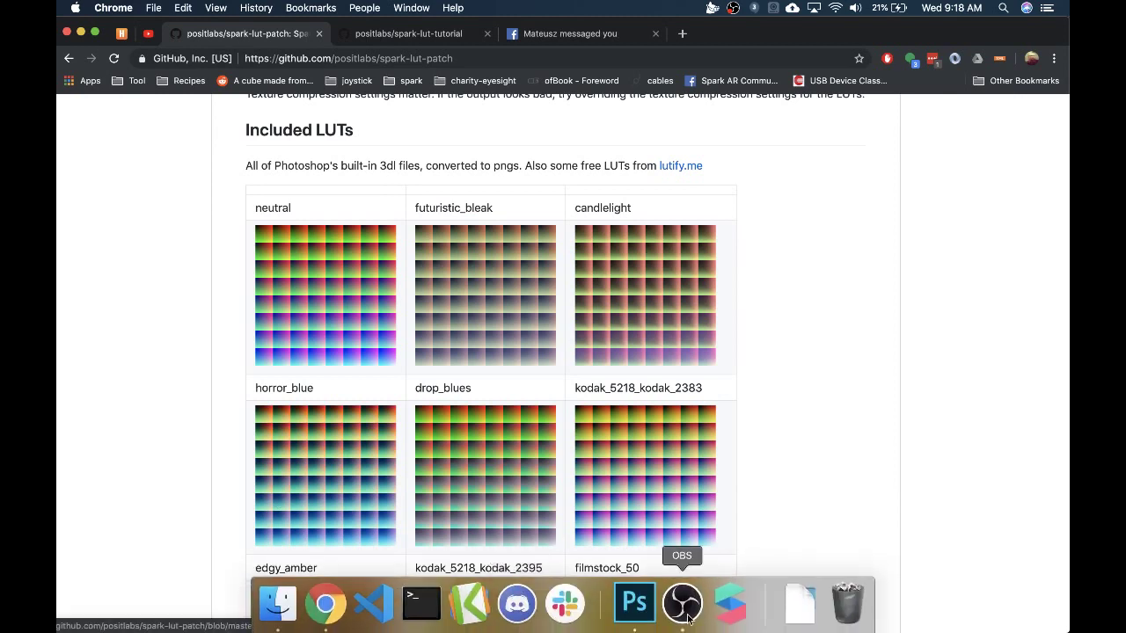
Create a 512×512 document in Photoshop and paste the neutral LUT grid into it
left_click(651, 615)
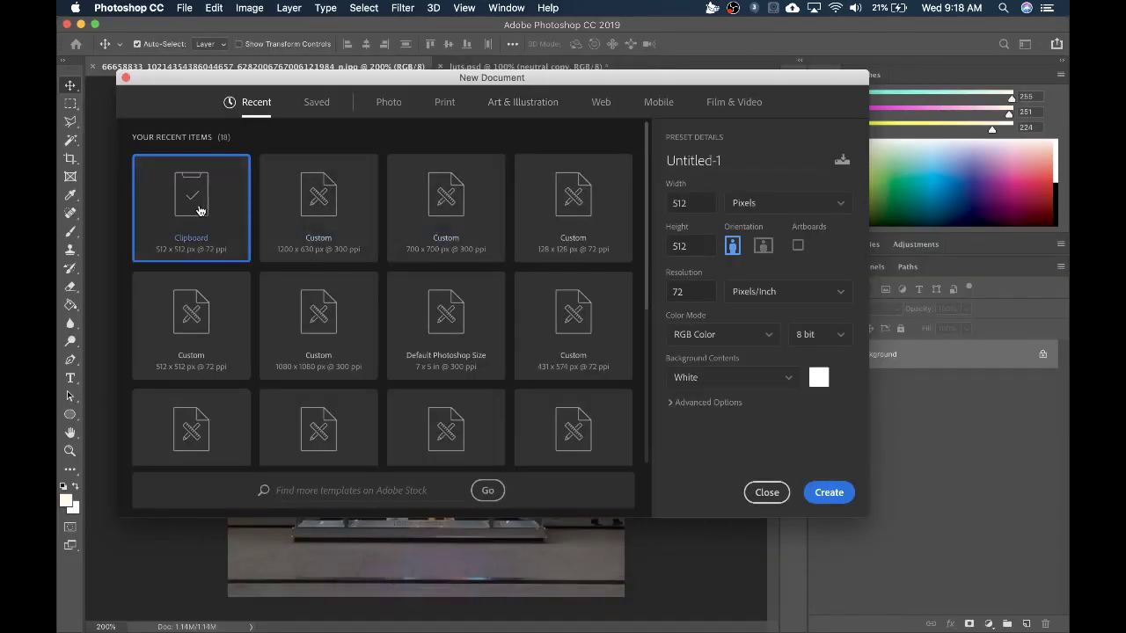
left_click(829, 493)
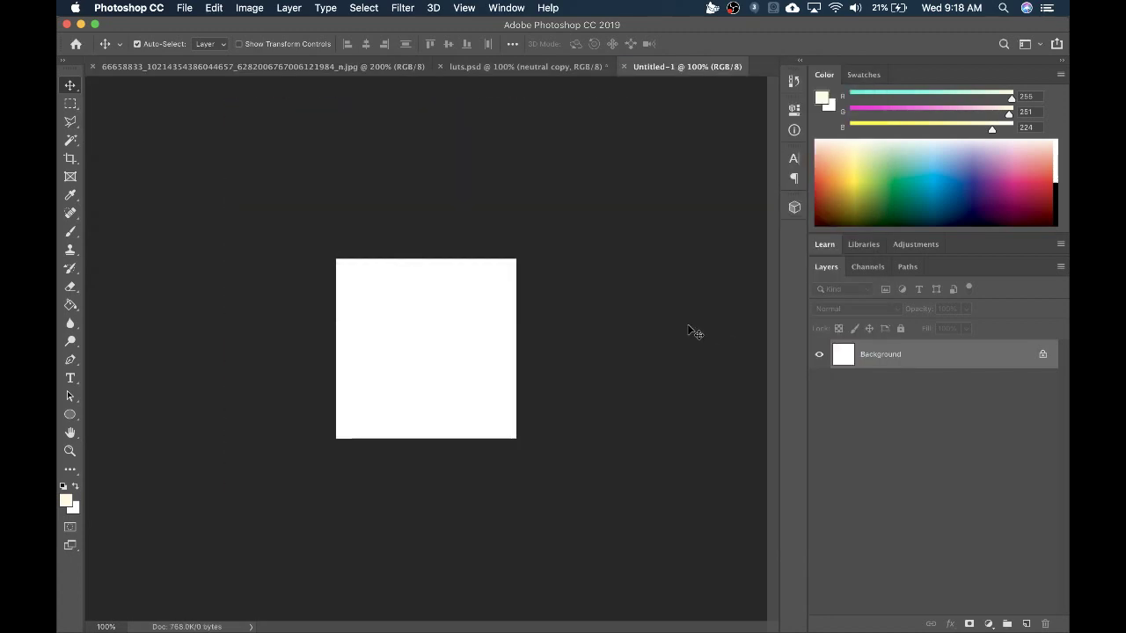
key("super+v")
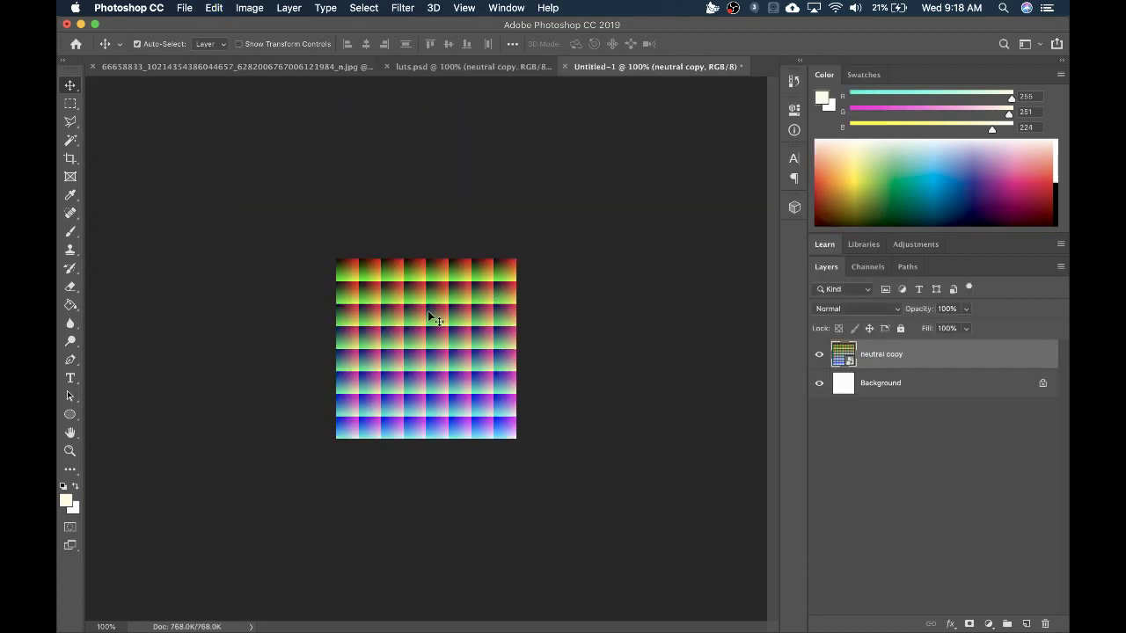
Add a Gradient Map adjustment layer and open its Gradient Editor
left_click(988, 624)
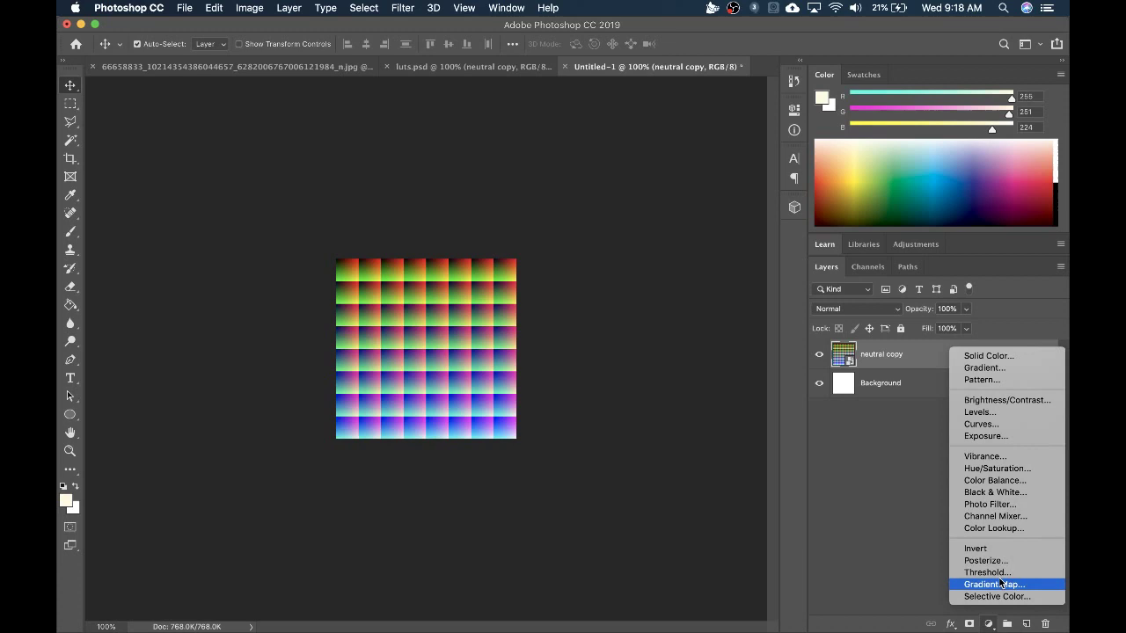
left_click(1001, 585)
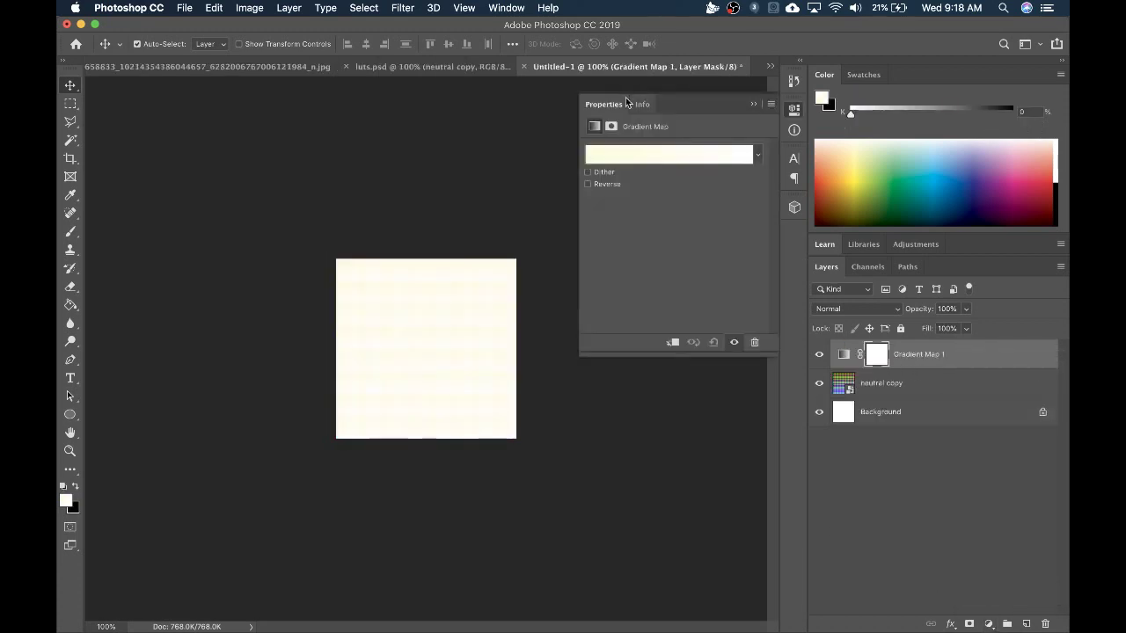
left_click(636, 156)
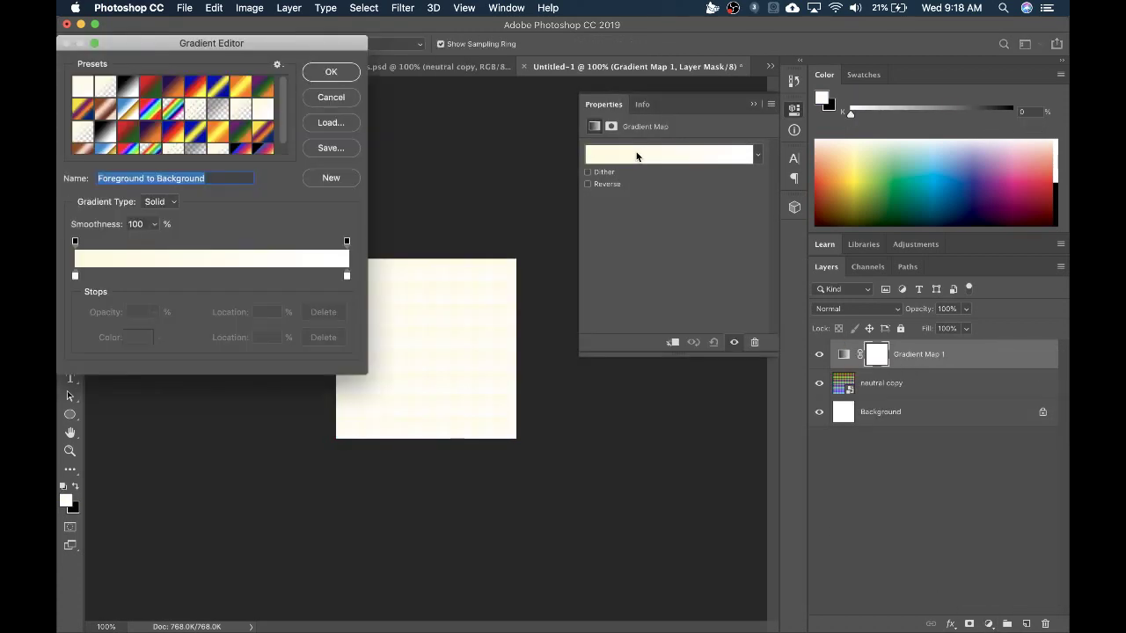
Try the Violet, Orange preset, then settle on the Blue, Red, Yellow gradient
left_click(147, 88)
left_click(167, 90)
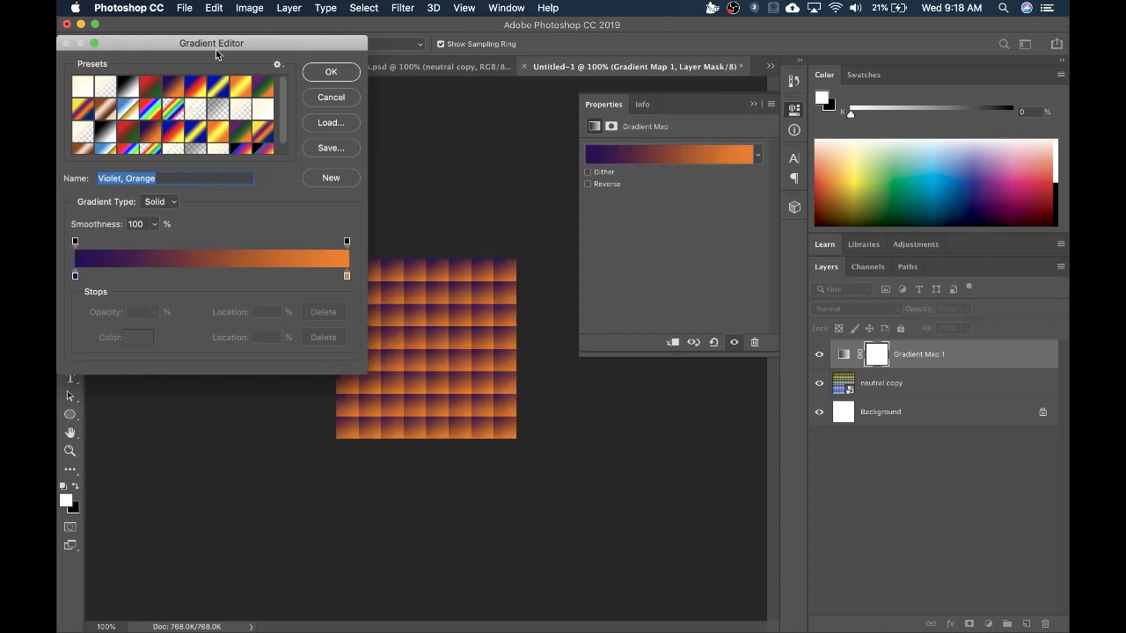
left_click_drag(216, 49, 801, 262)
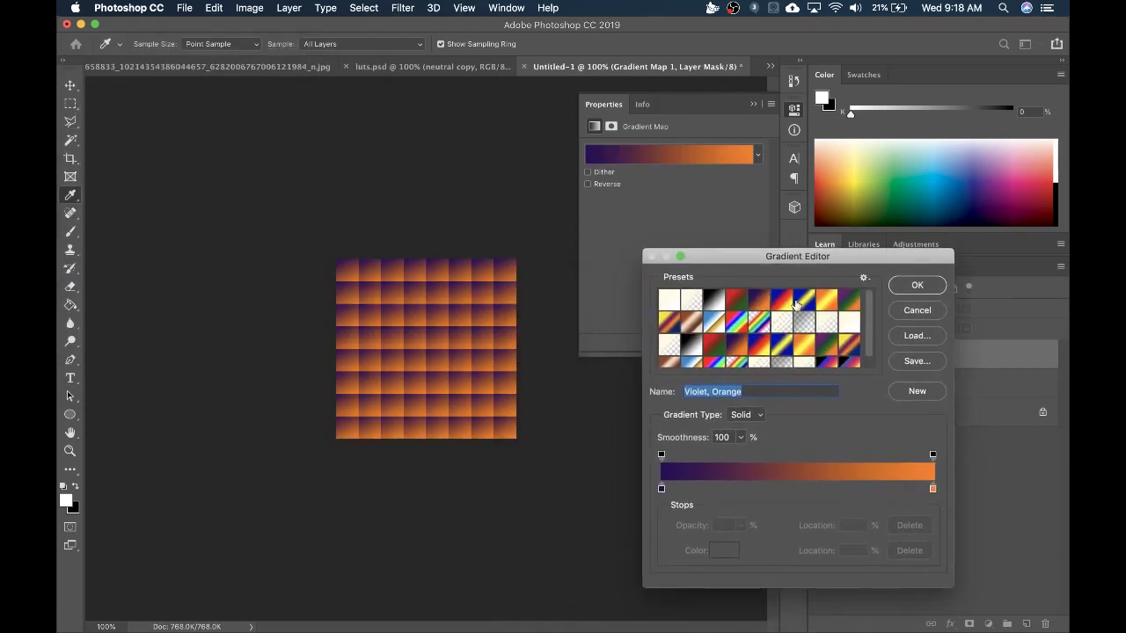
left_click(782, 303)
left_click(759, 306)
left_click(782, 306)
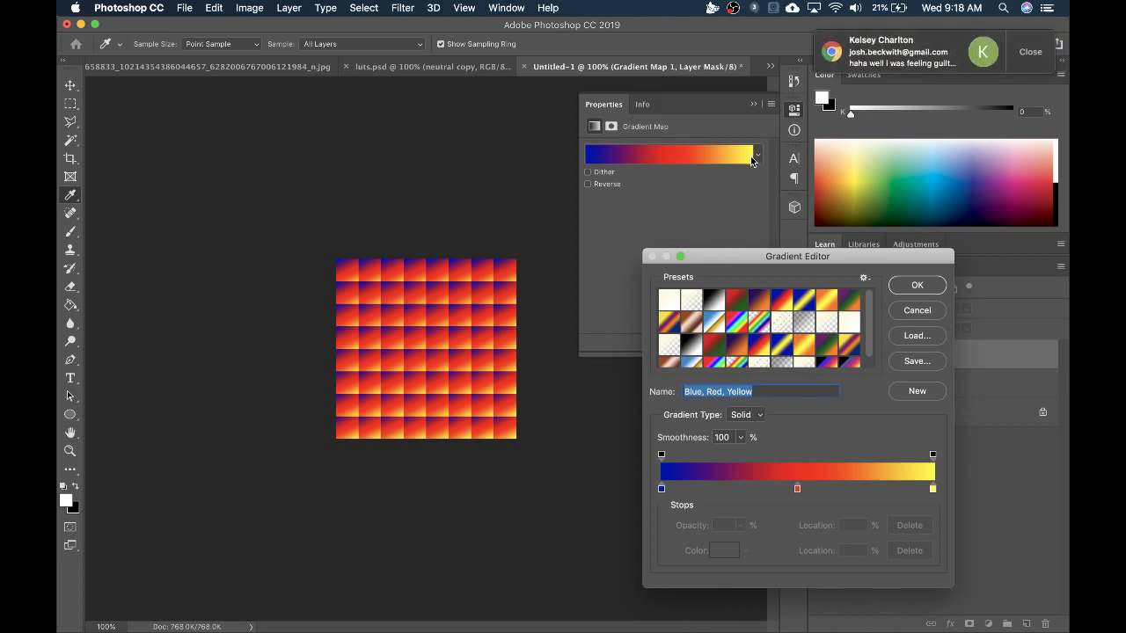
Dismiss the chat notifications and reposition the Gradient Editor dialog
left_click(1017, 69)
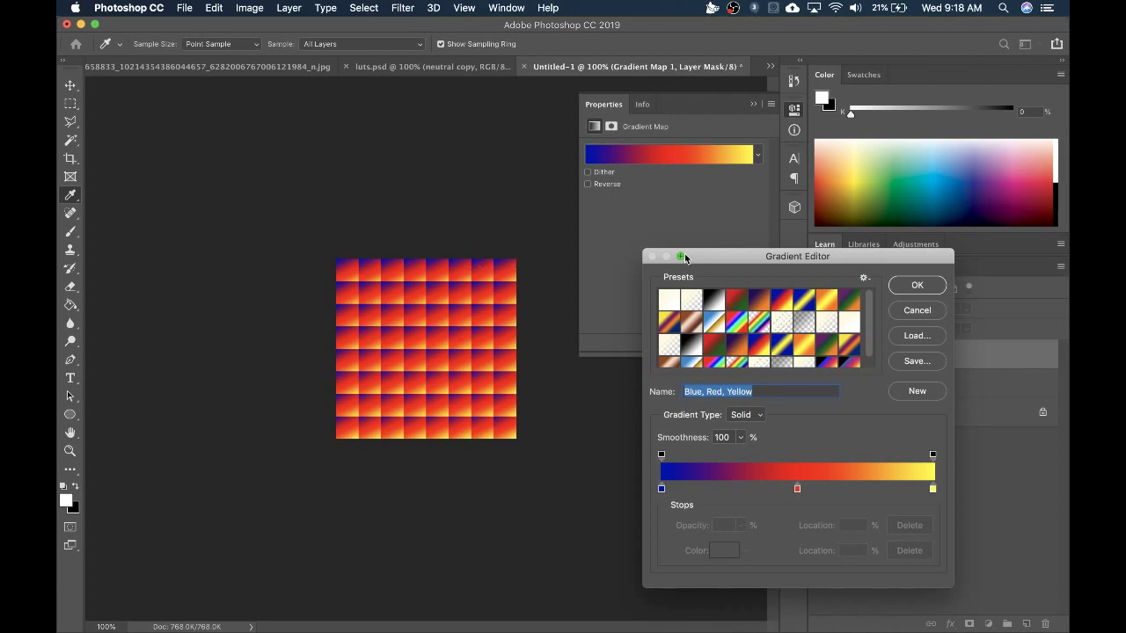
left_click_drag(729, 257, 663, 104)
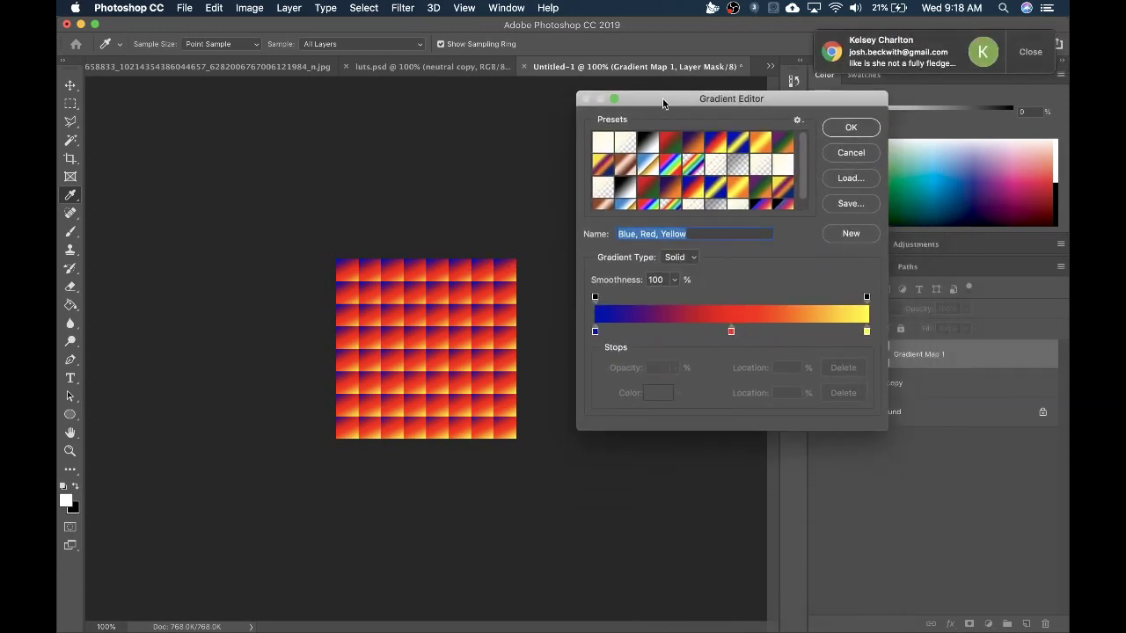
left_click(1034, 53)
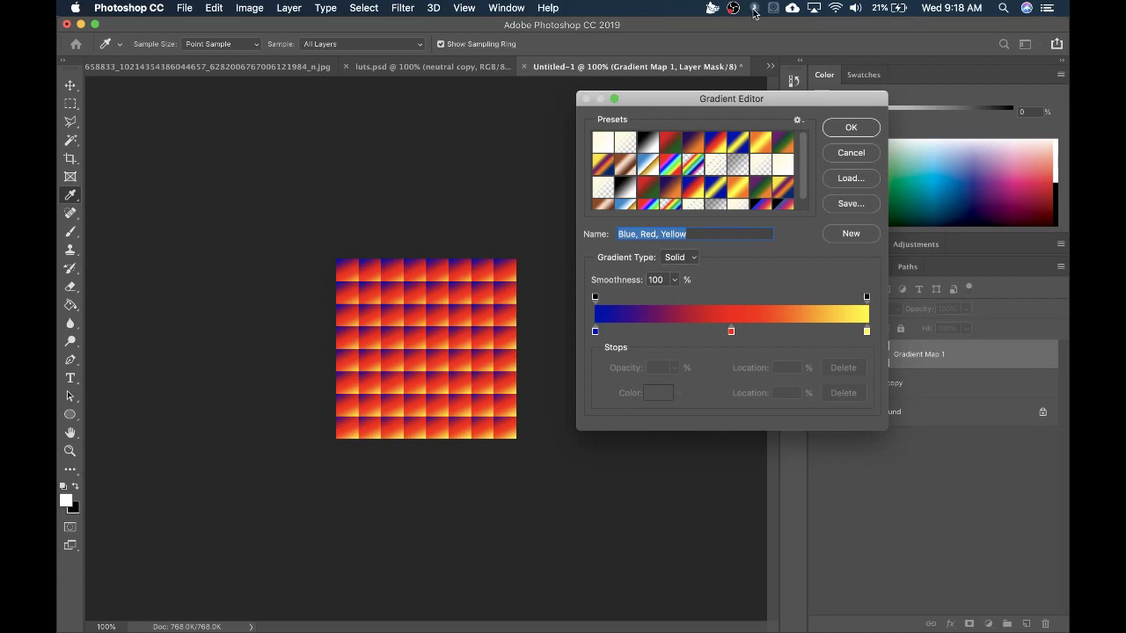
left_click_drag(798, 101, 827, 57)
left_click(712, 8)
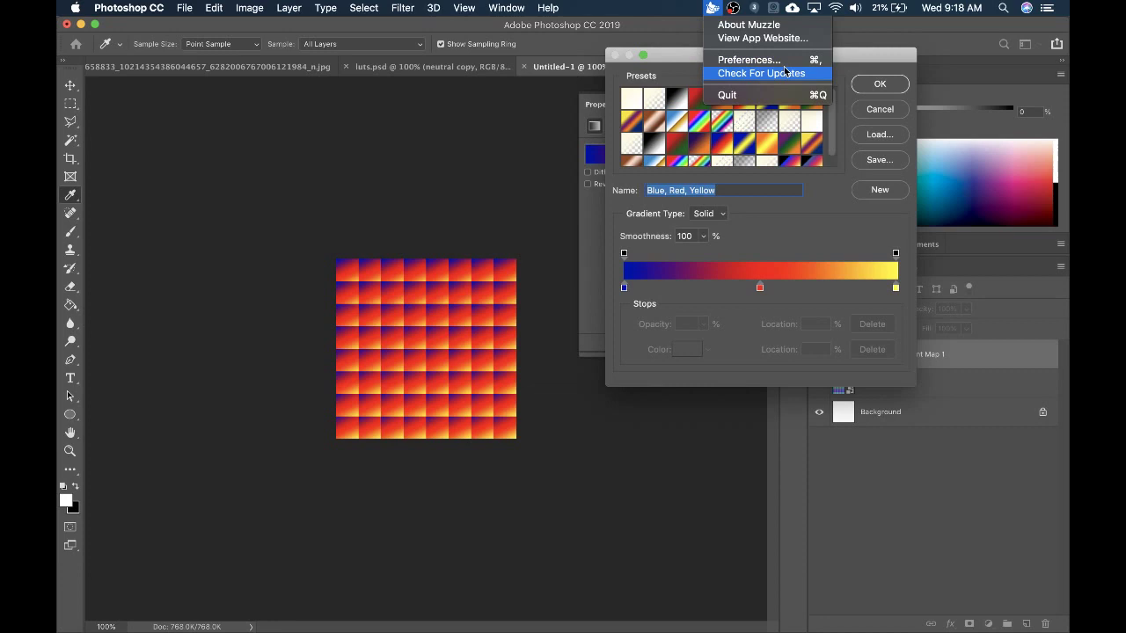
Open Muzzle preferences, quit Chrome from the Dock, and return to Photoshop's Gradient Editor
left_click(749, 59)
left_click(592, 355)
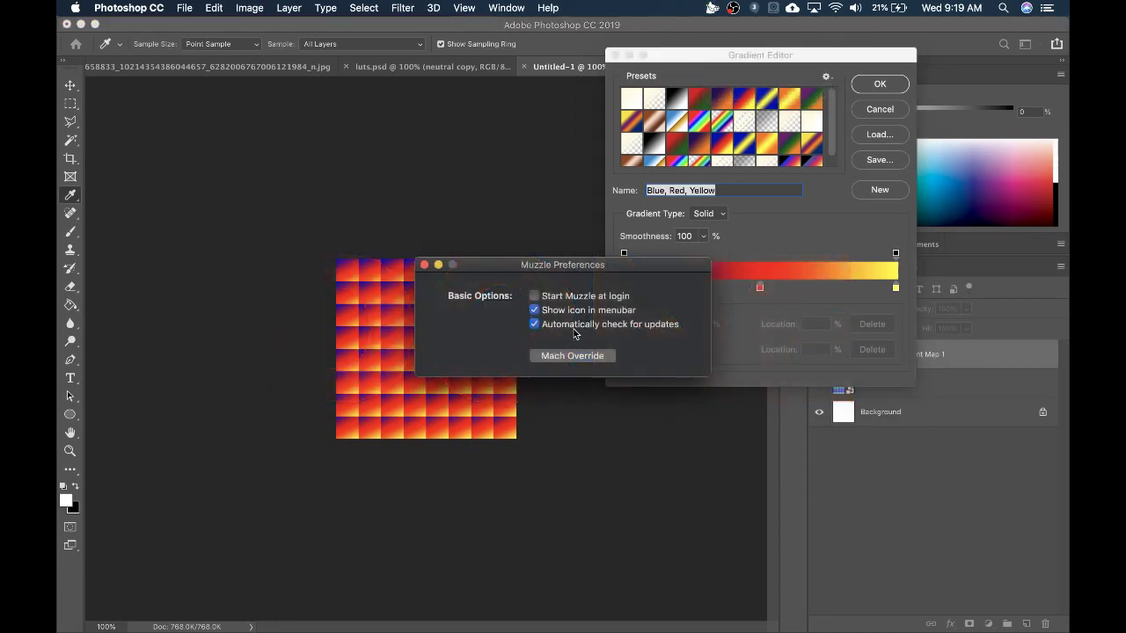
mouse_move(475, 627)
left_click(331, 614)
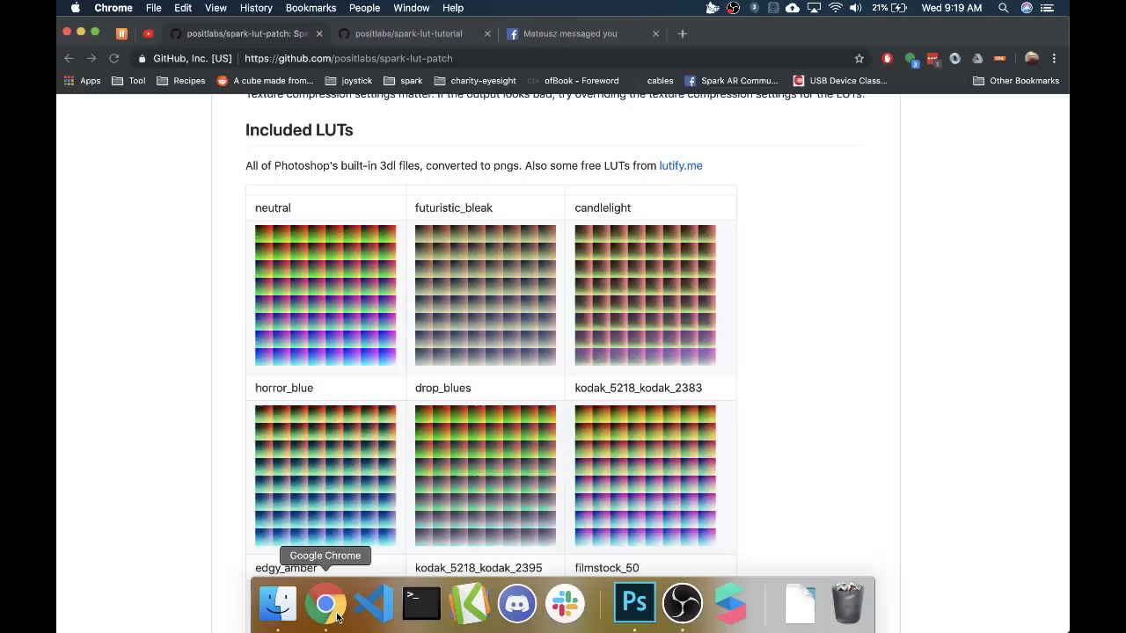
right_click(333, 620)
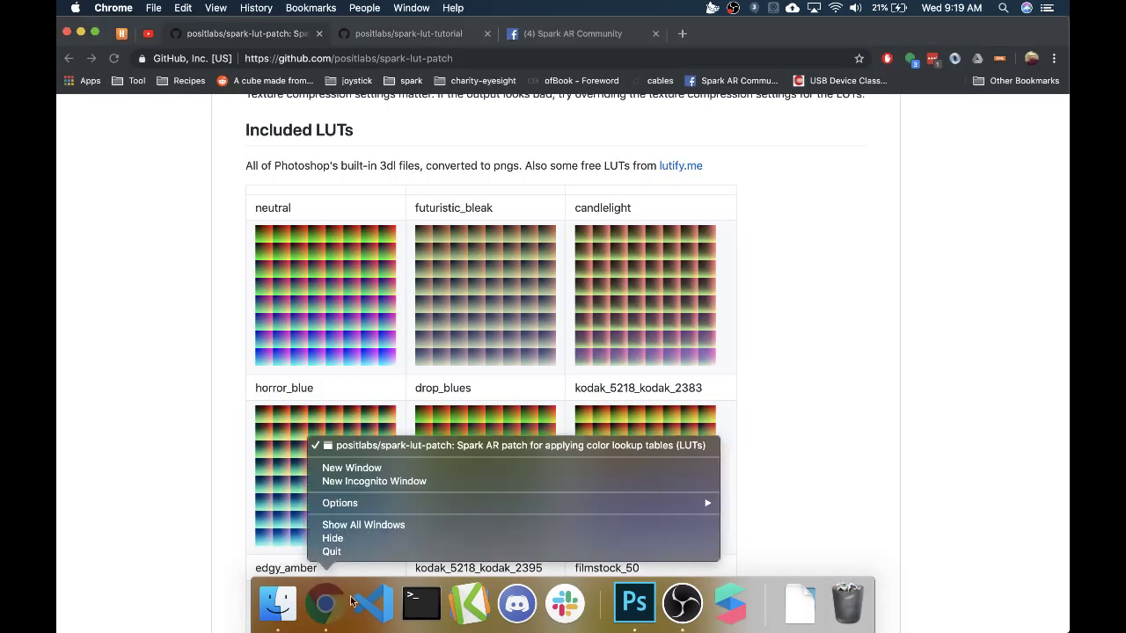
left_click(393, 553)
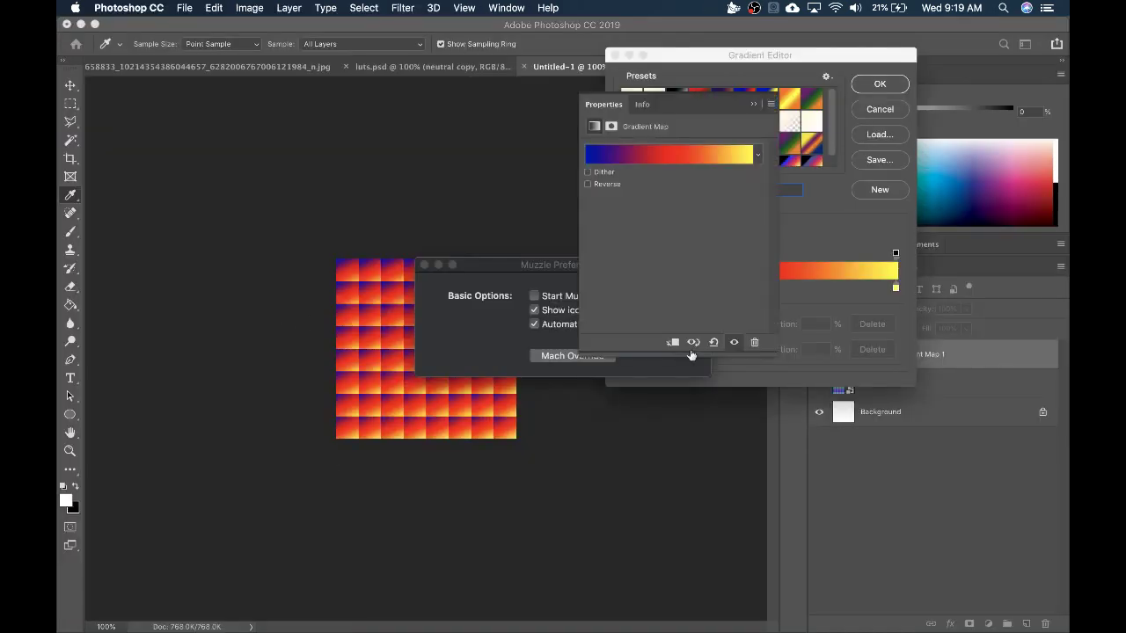
left_click(691, 354)
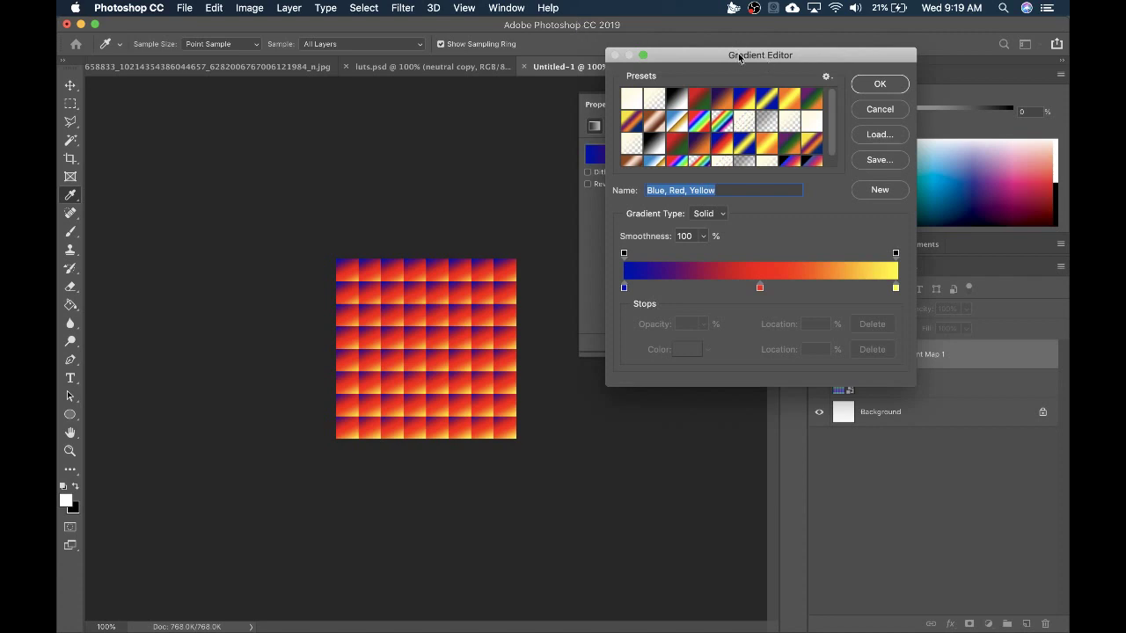
left_click_drag(739, 57, 811, 92)
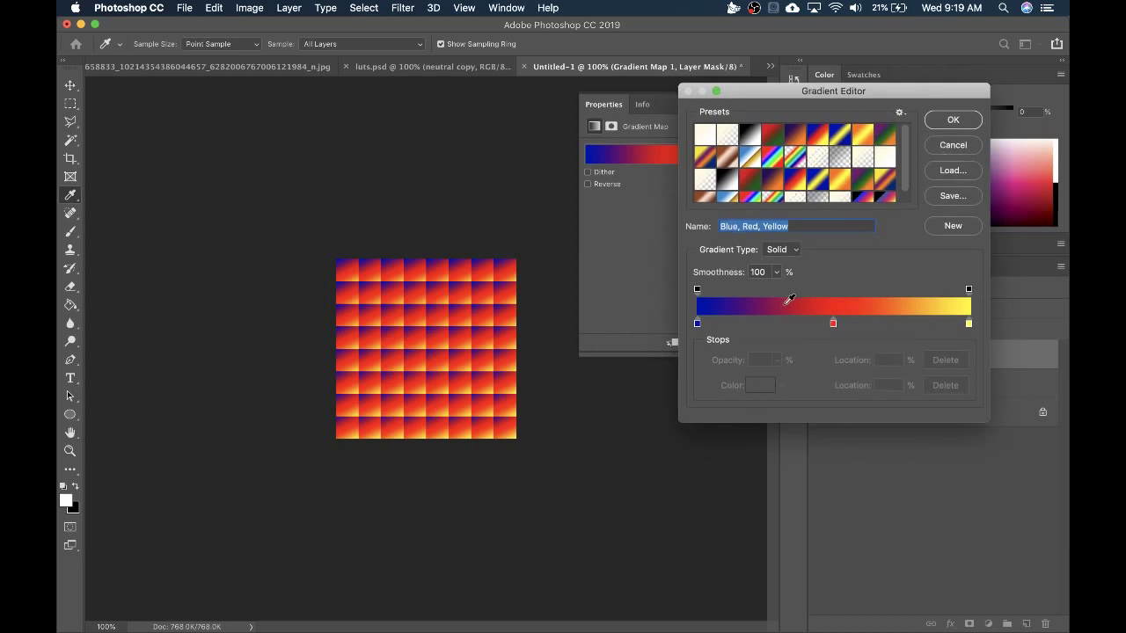
Discard the gradient change and paste the whole neon-figure photo into Untitled-1 as Layer 1
left_click(957, 146)
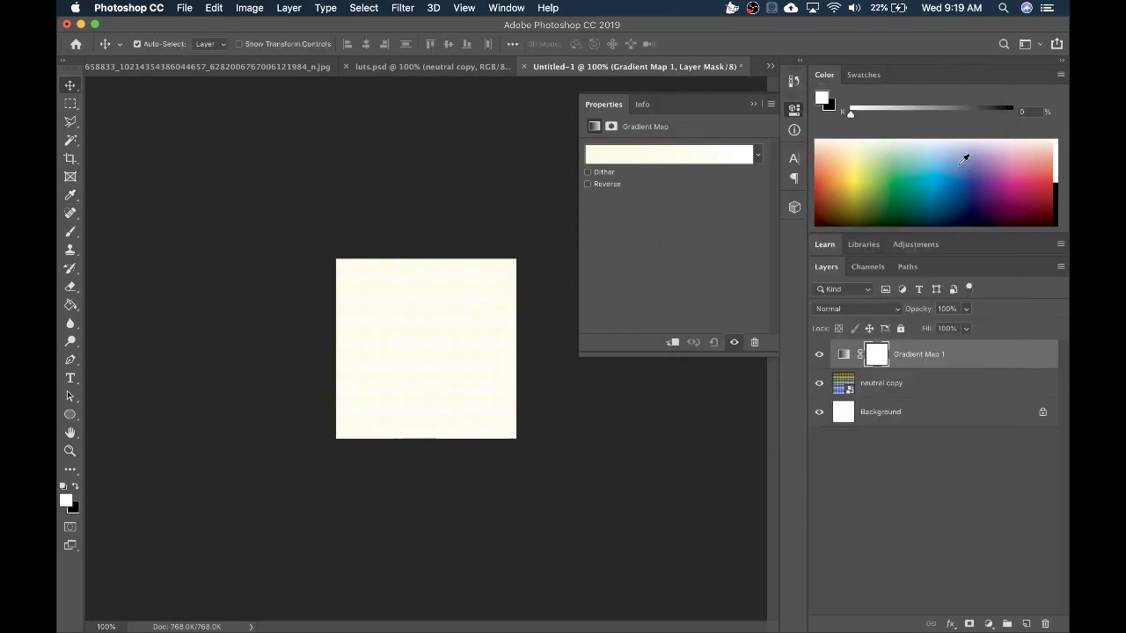
left_click(295, 66)
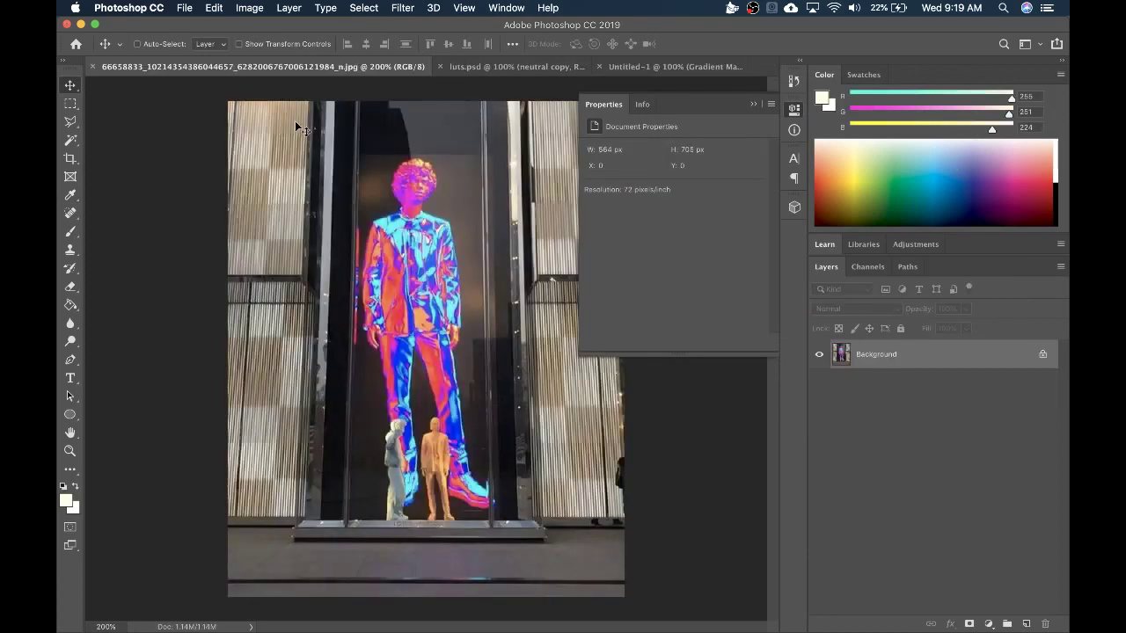
key("super+a")
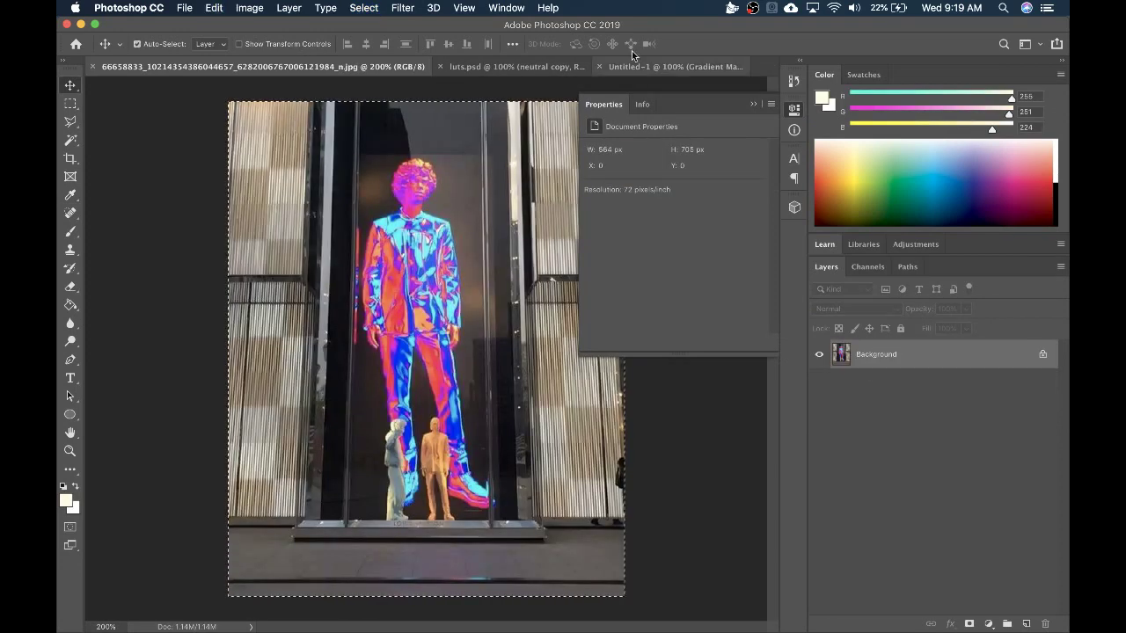
left_click(561, 68)
left_click(684, 66)
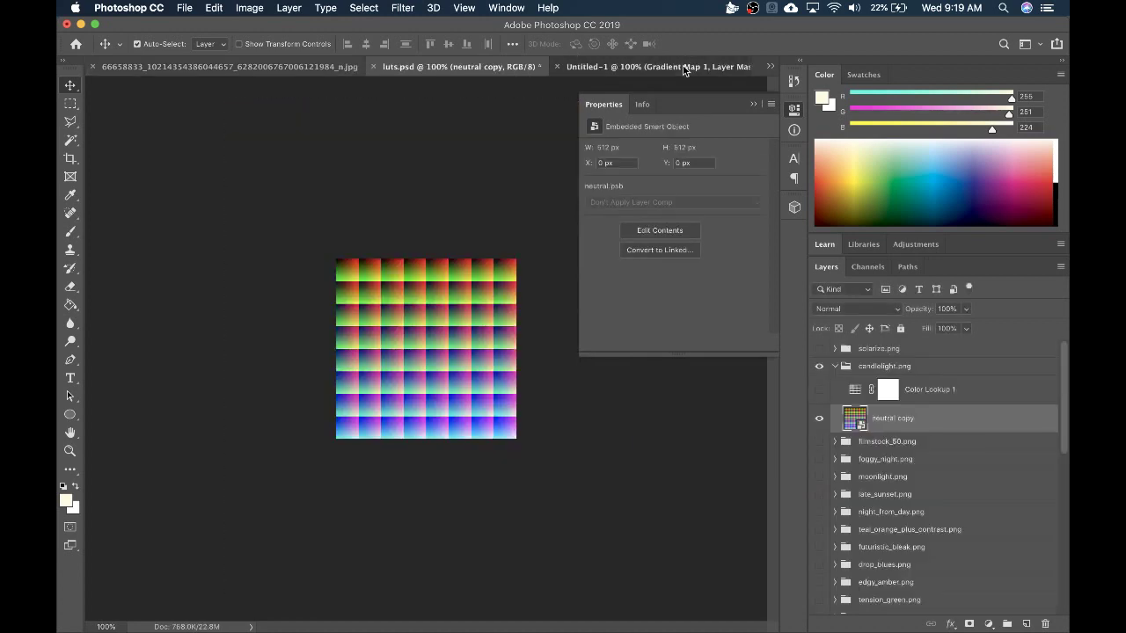
key("super+v")
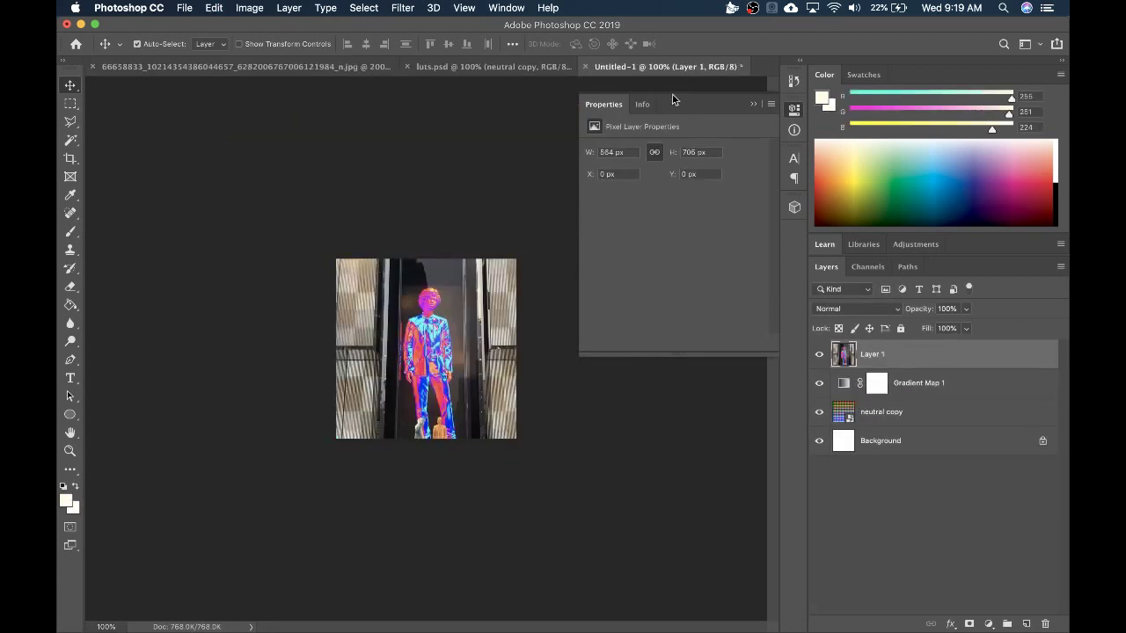
Scale the pasted photo to about 200% (1132×1415 px), shift it down-left, and zoom in
key("super+t")
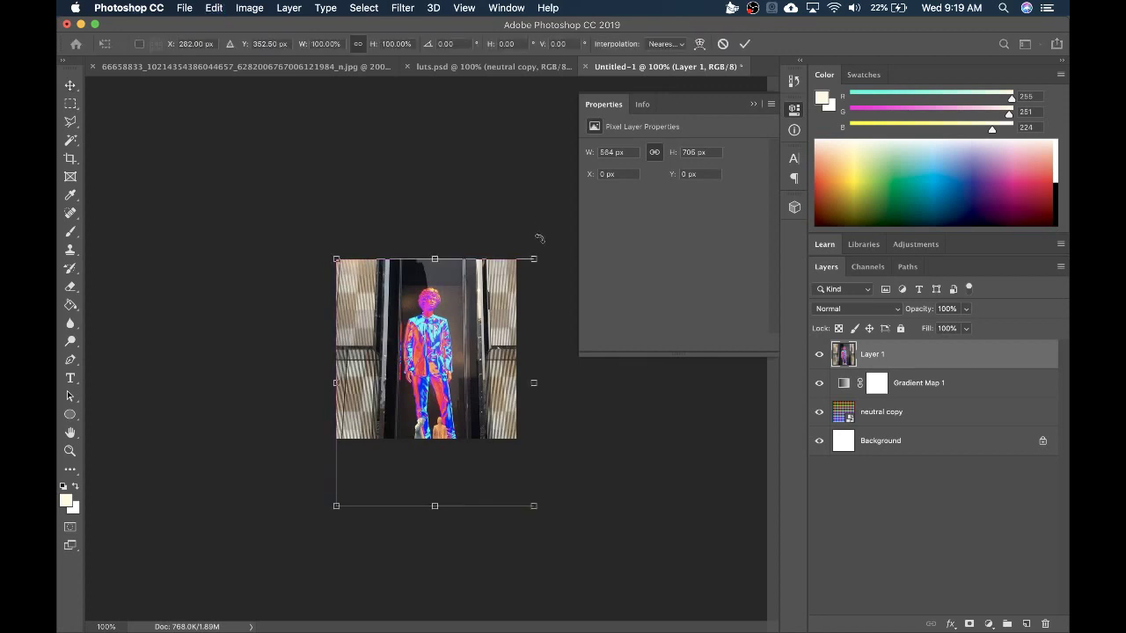
left_click_drag(532, 258, 538, 217, "alt")
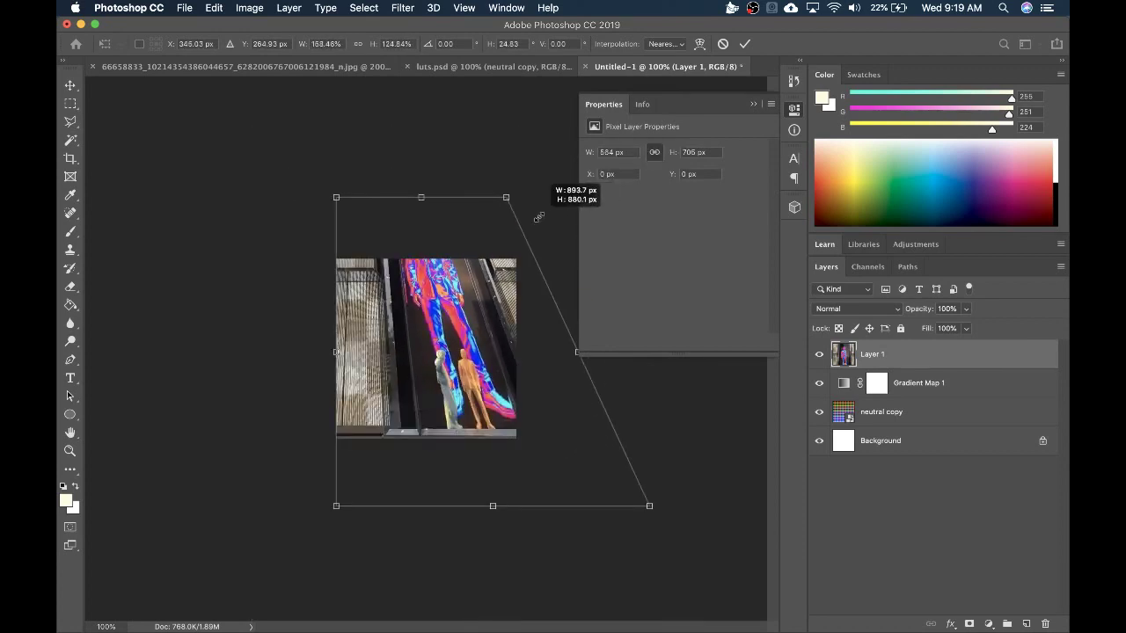
key("Escape")
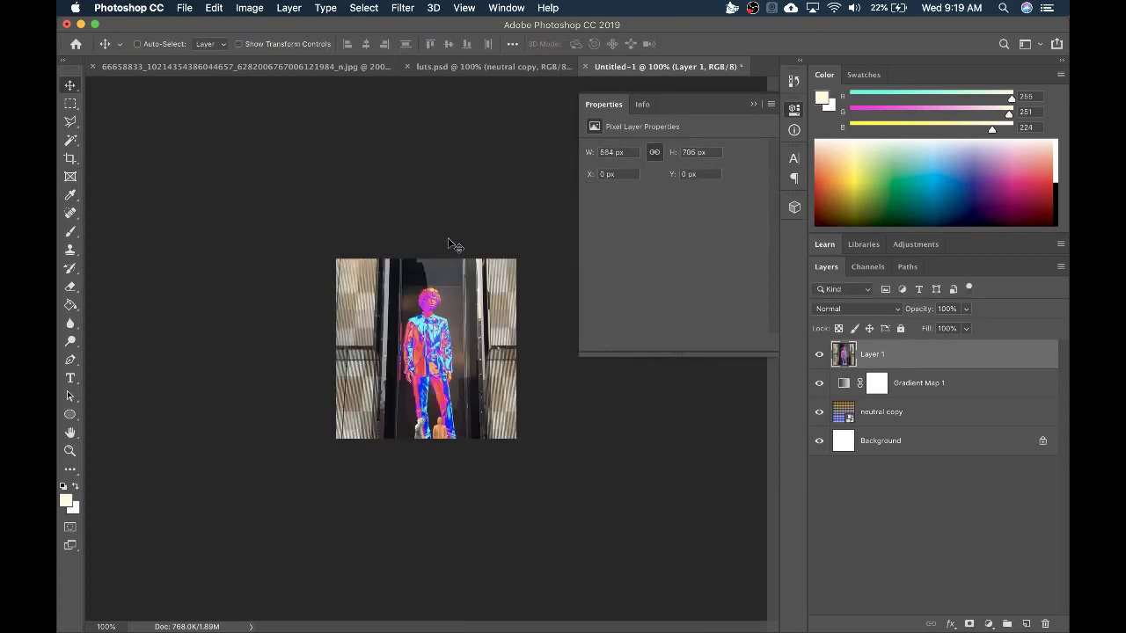
key("ctrl+t")
left_click_drag(534, 260, 744, 19)
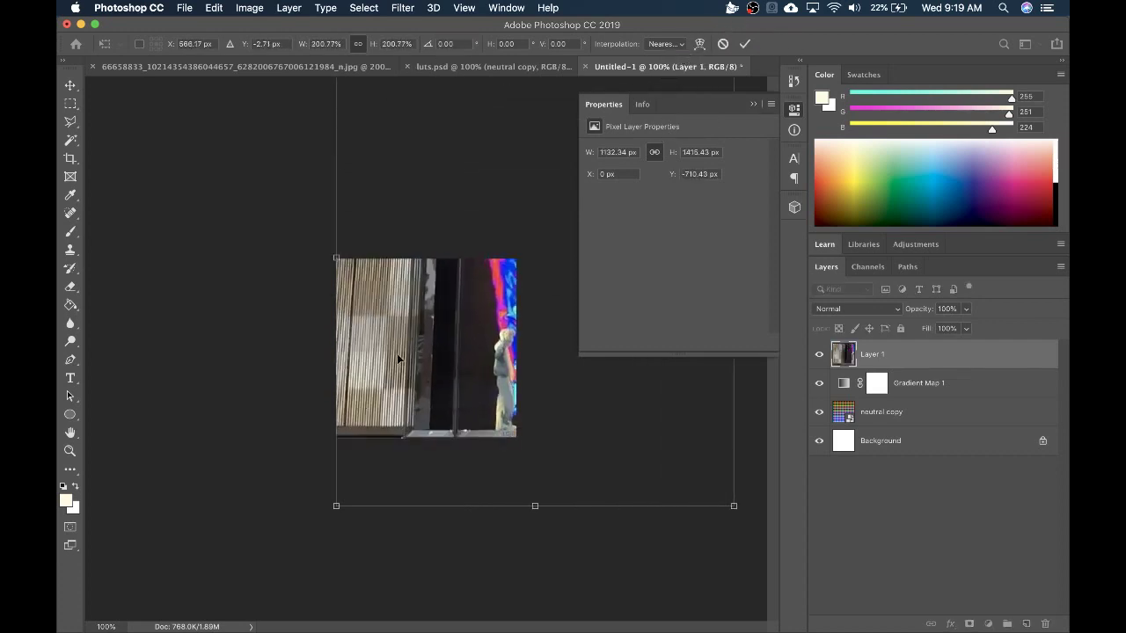
left_click_drag(471, 379, 381, 533)
key("Return")
key("super+equal")
key("super+equal")
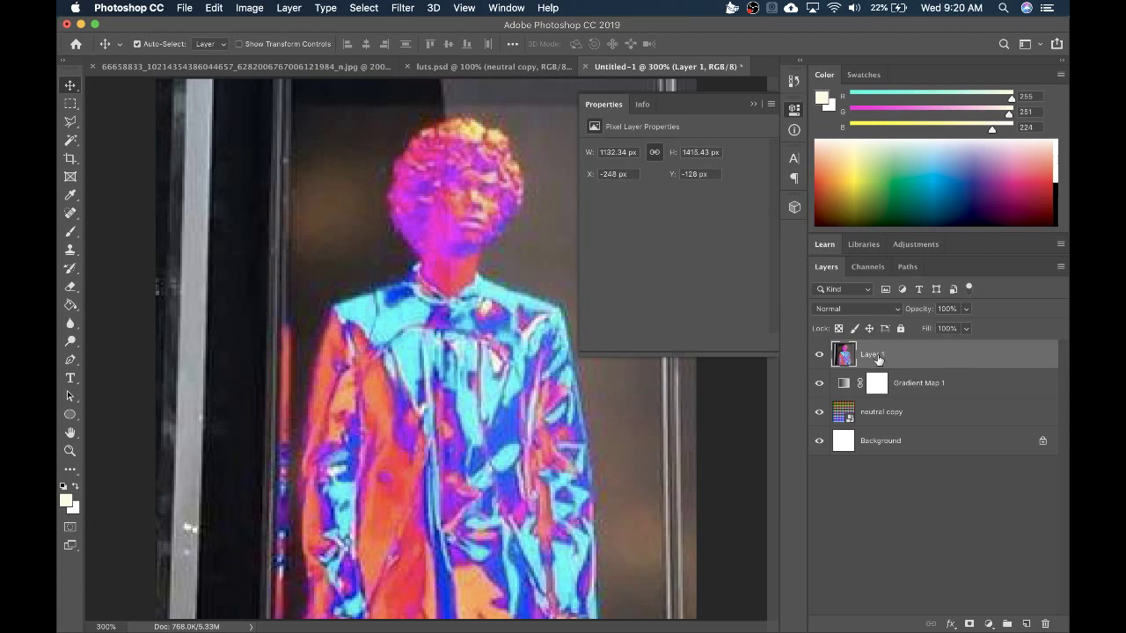
On the Gradient Map 1 layer, save a new gradient preset named 'cut'
left_click(937, 390)
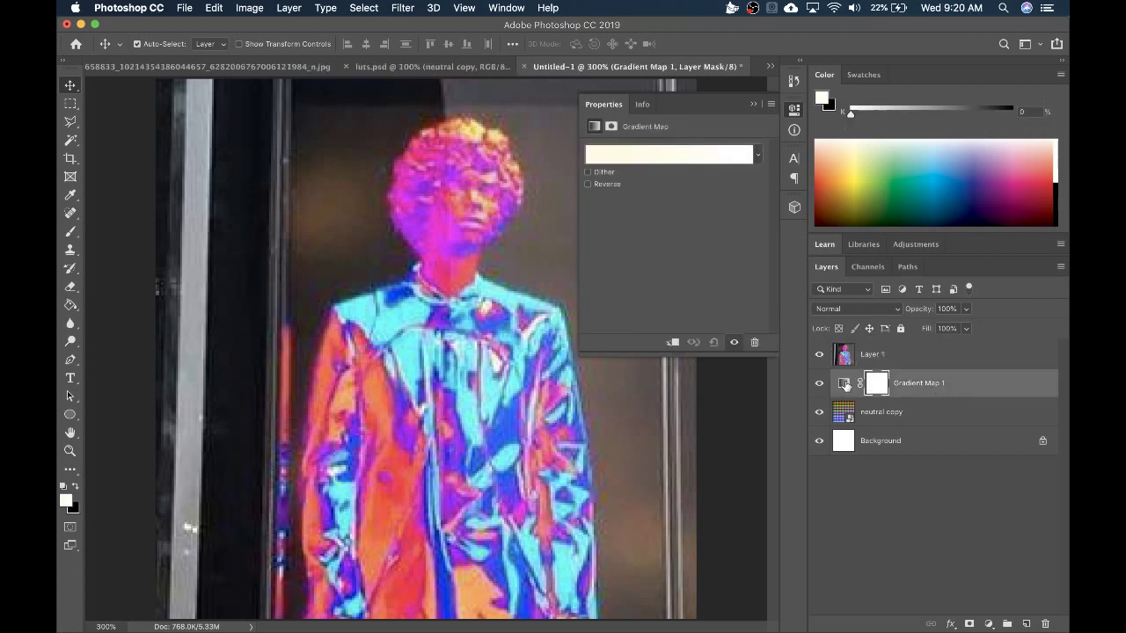
left_click(845, 384)
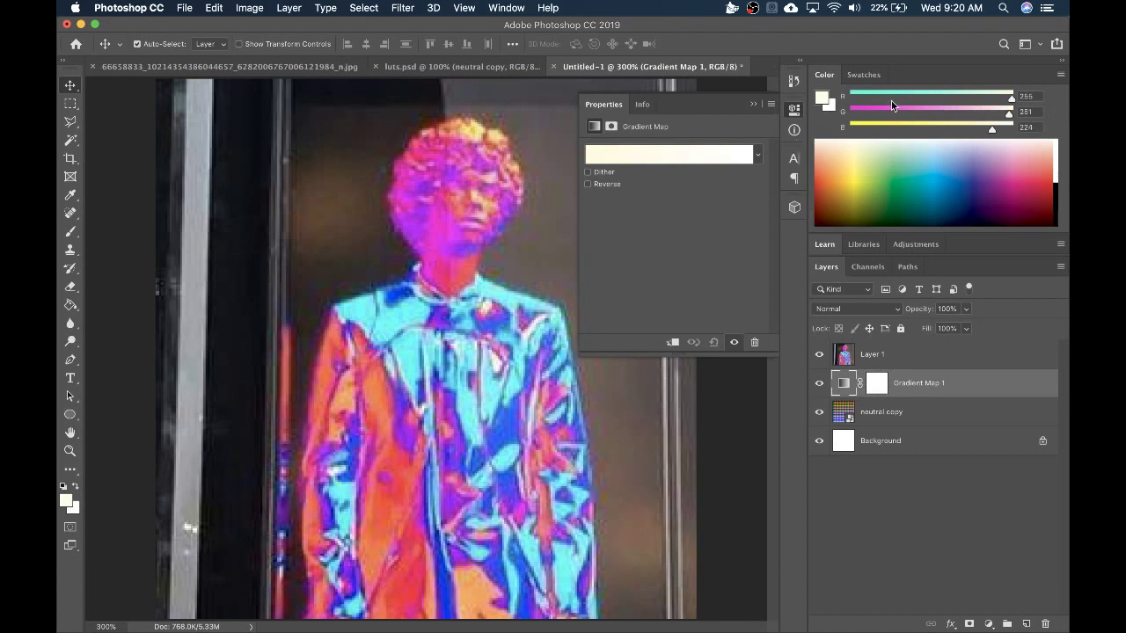
left_click(759, 158)
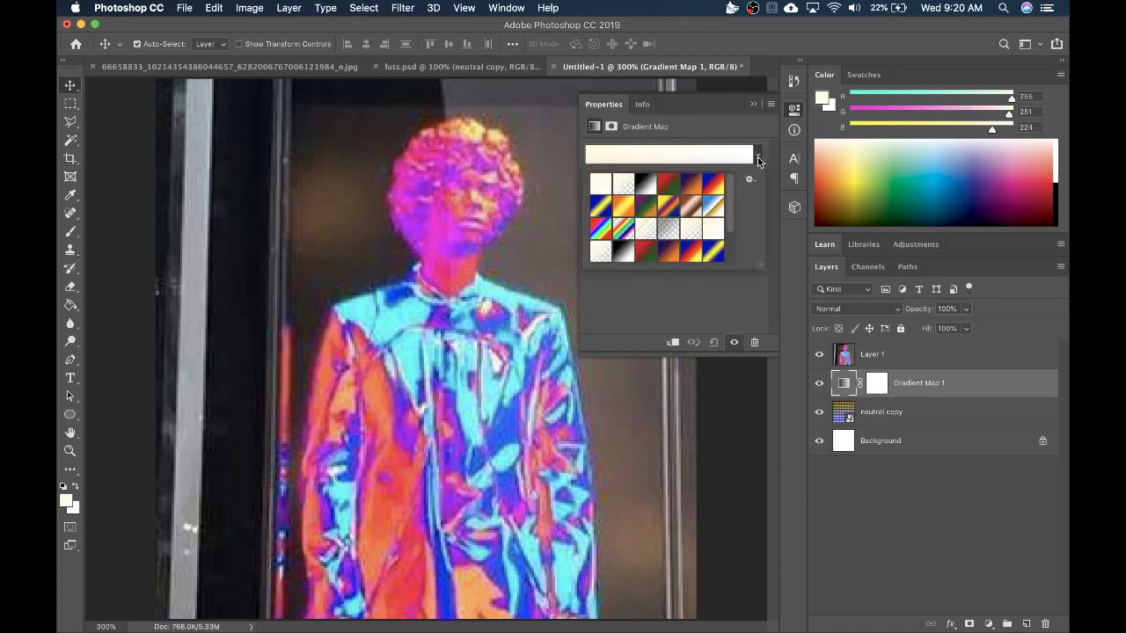
left_click(749, 179)
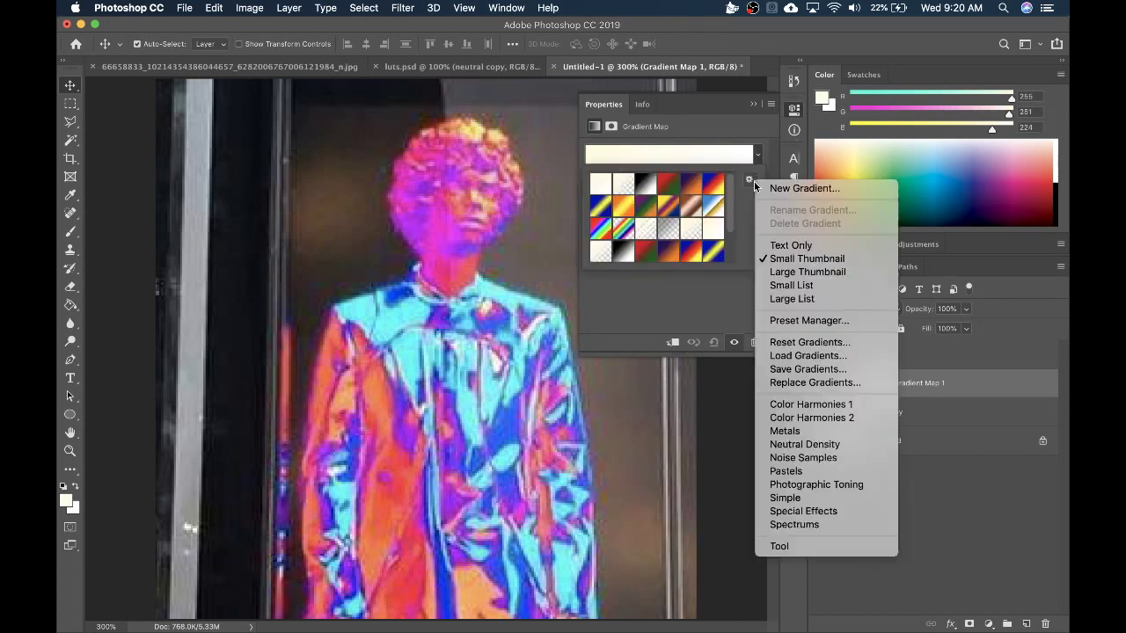
left_click(806, 189)
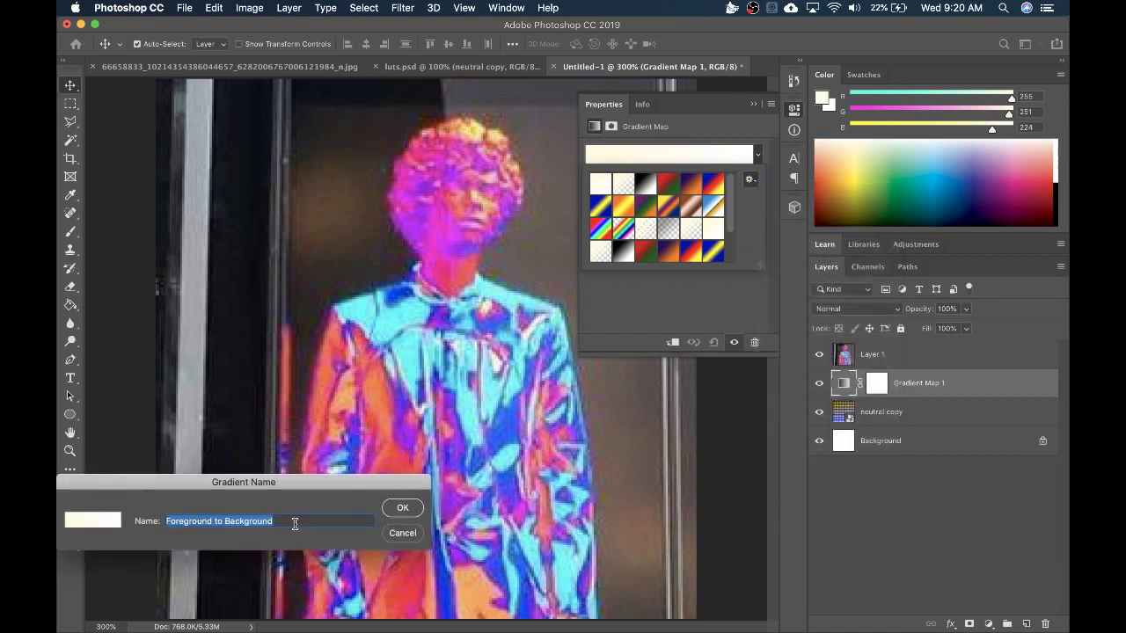
type("cut")
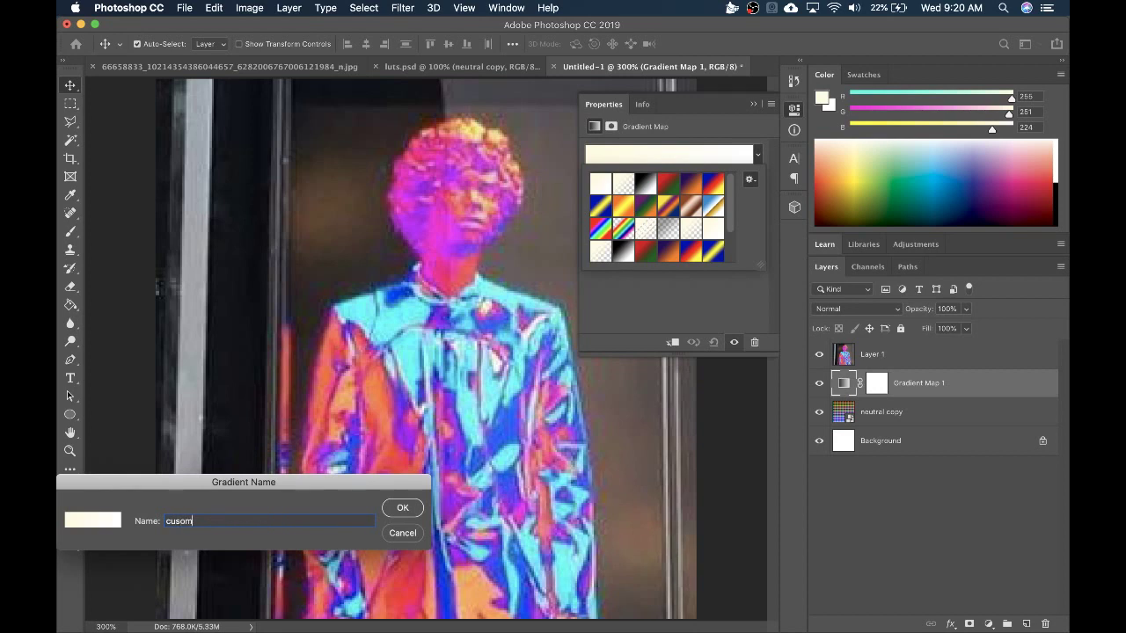
key("Return")
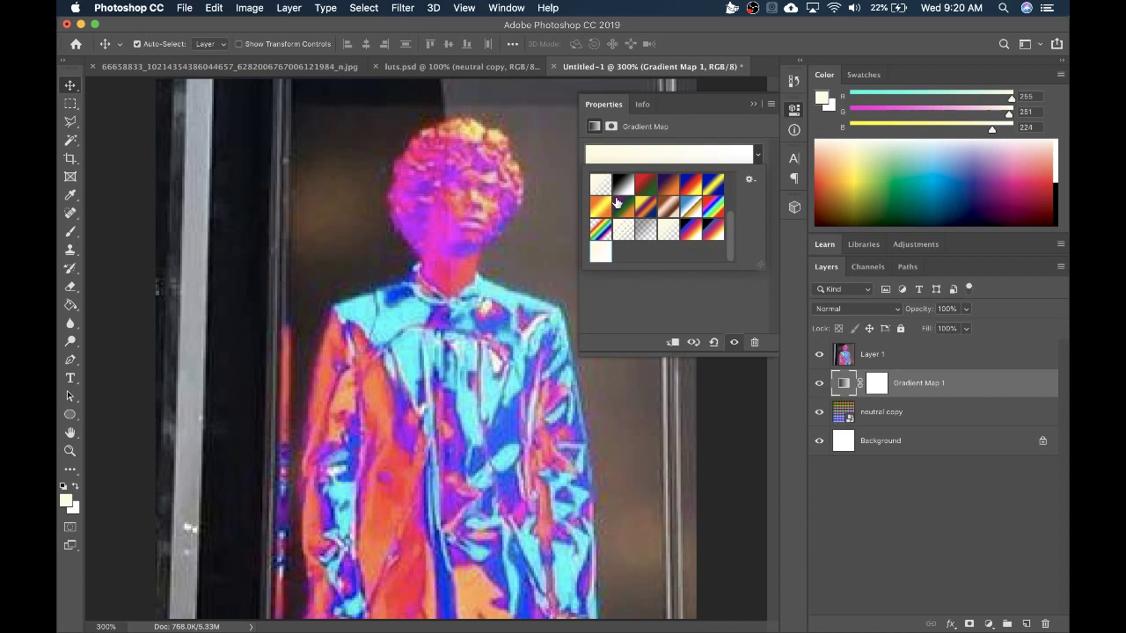
Start a Black, White gradient and add a white colour stop at 25%
left_click(698, 157)
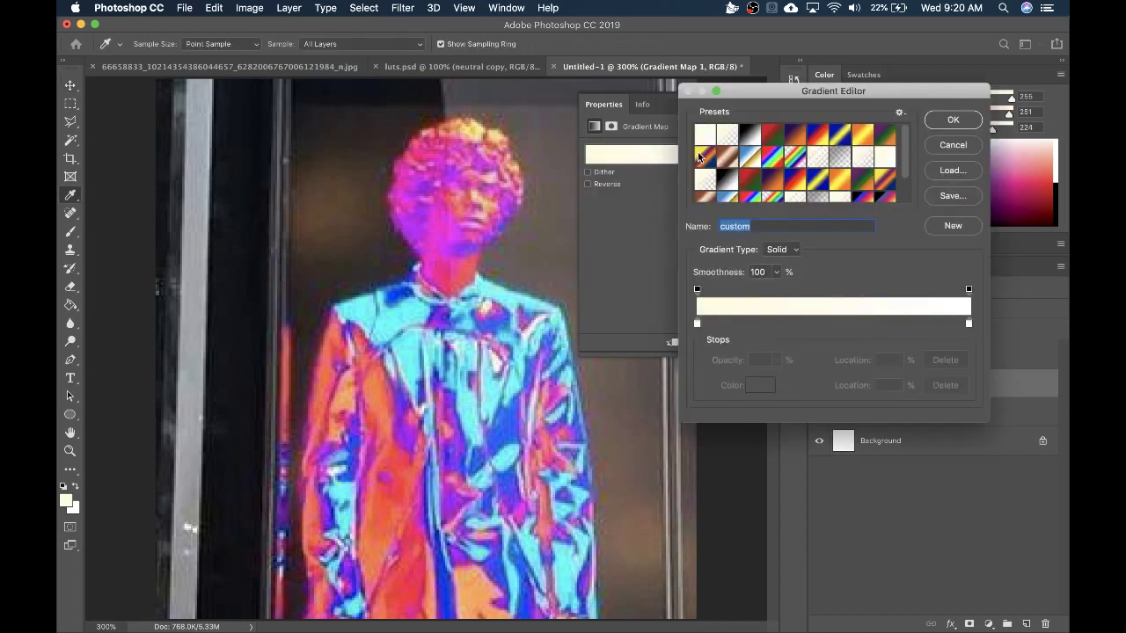
left_click(705, 157)
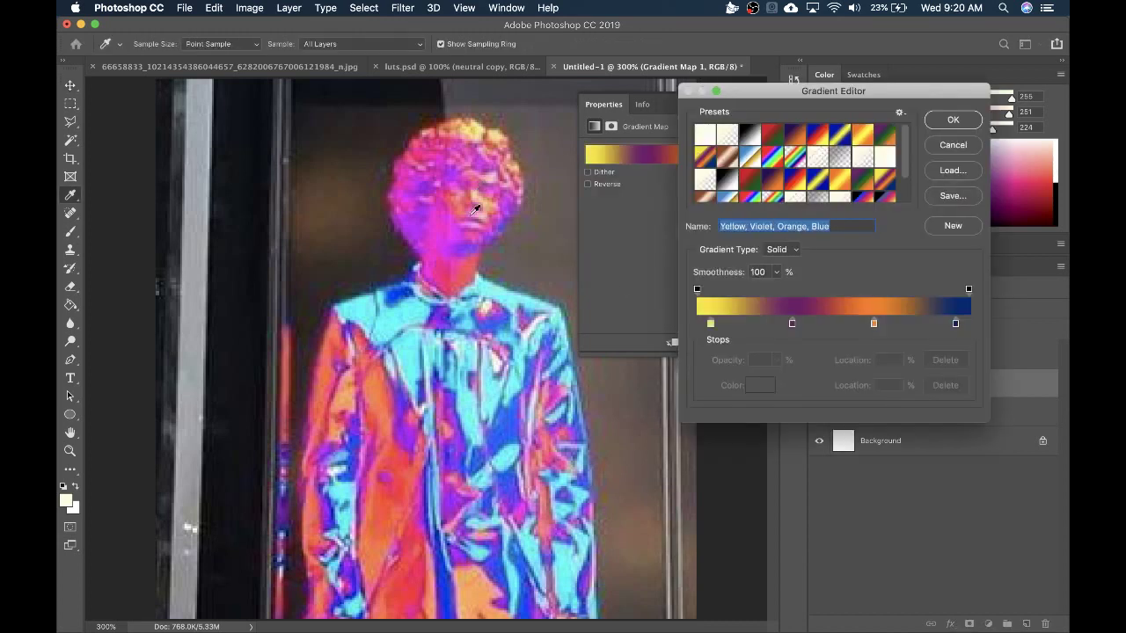
left_click_drag(811, 91, 799, 68)
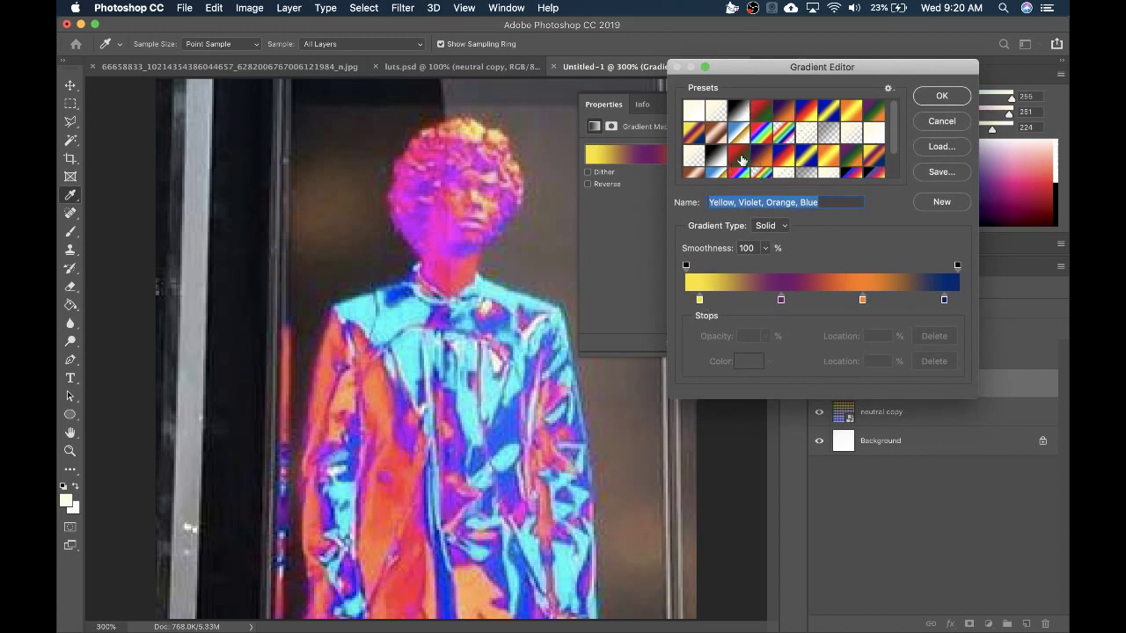
left_click(738, 111)
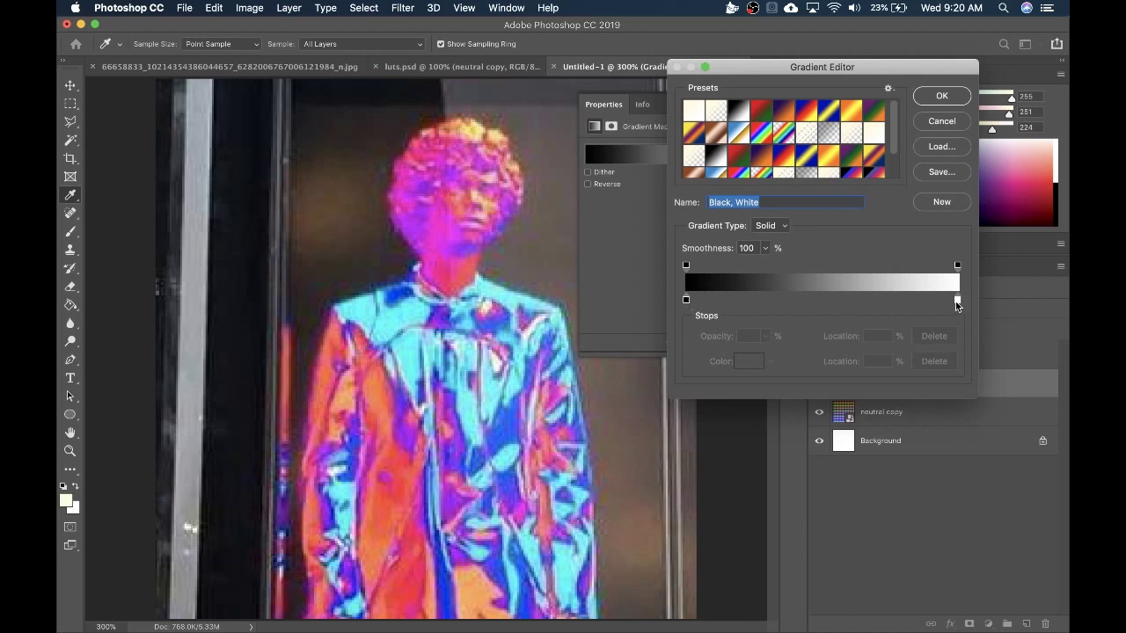
left_click_drag(960, 302, 755, 302)
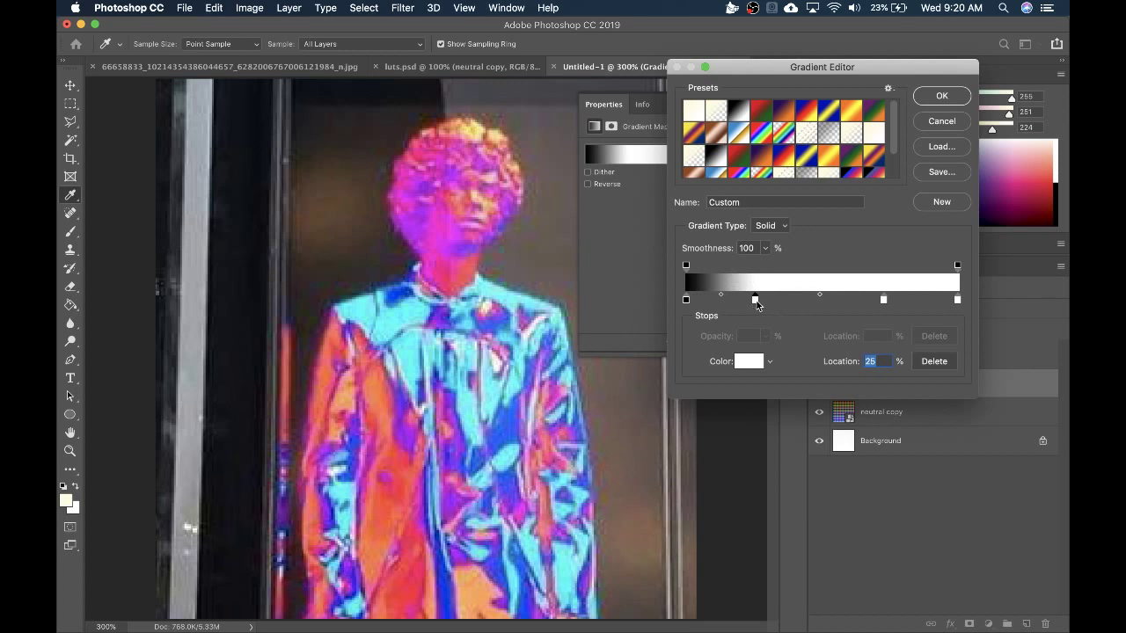
Duplicate the 25% stop to 48% and sample the cyan jacket for the end stop
mouse_move(755, 300)
left_mouse_down("alt")
mouse_move(816, 300)
mouse_move(735, 306)
left_mouse_up("alt")
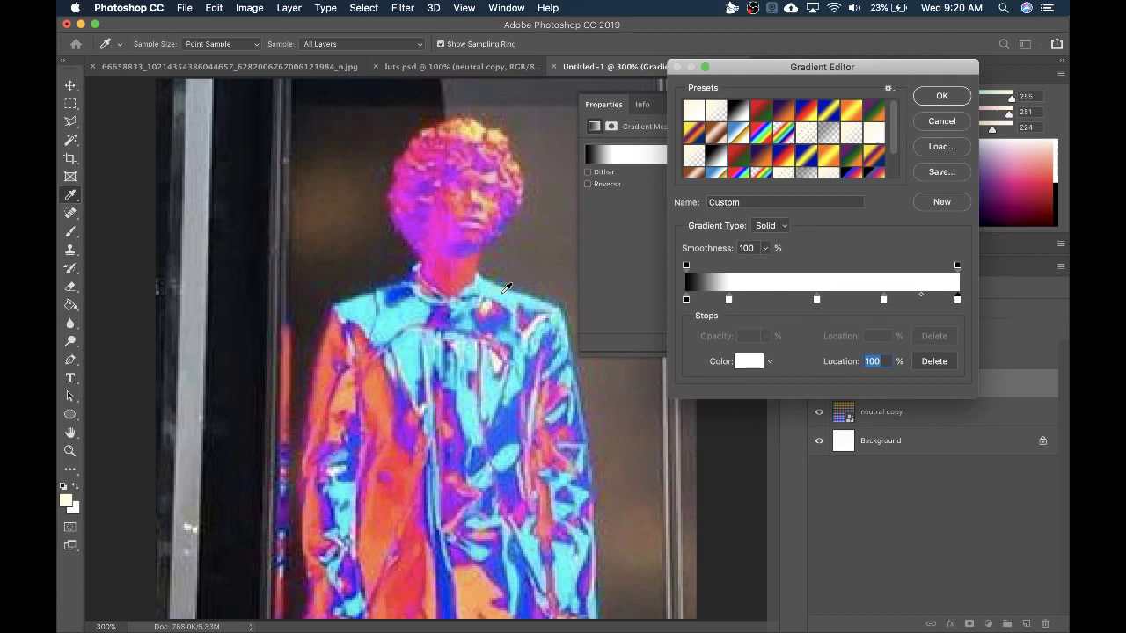
left_click(392, 324)
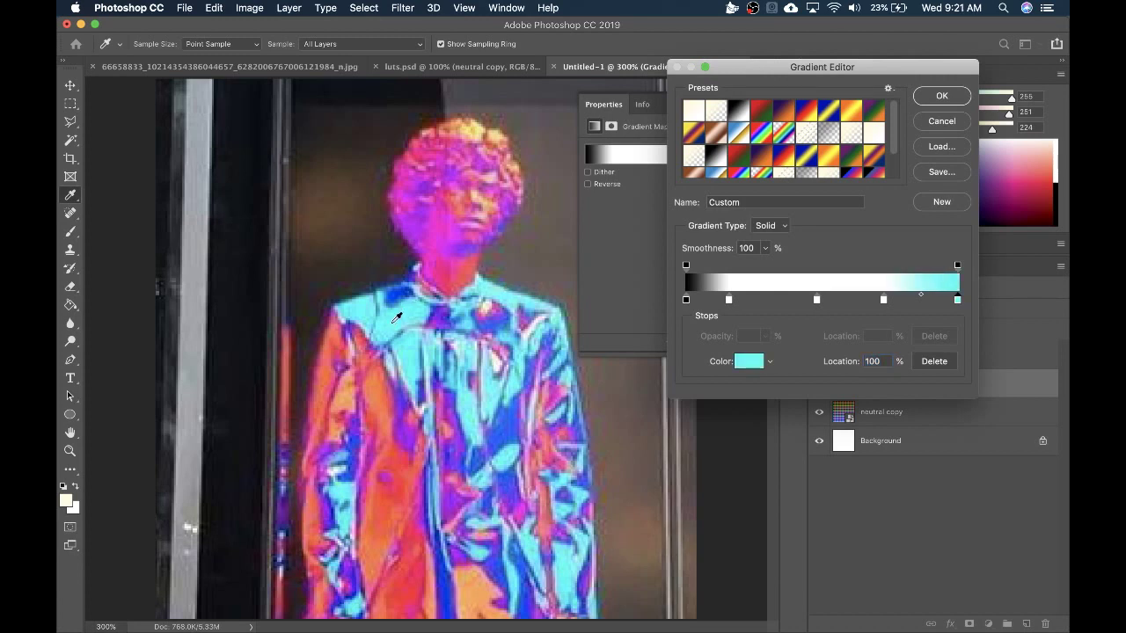
left_click(883, 301)
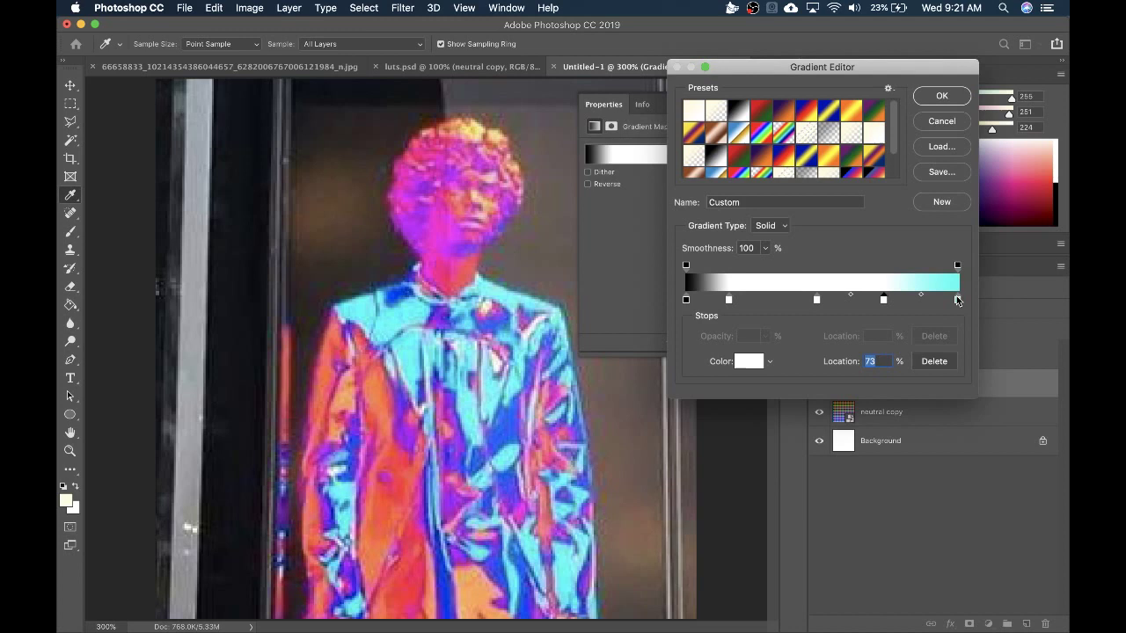
Add a cyan stop at 77% and sample blue from the photo for the 73% stop
left_click(957, 300)
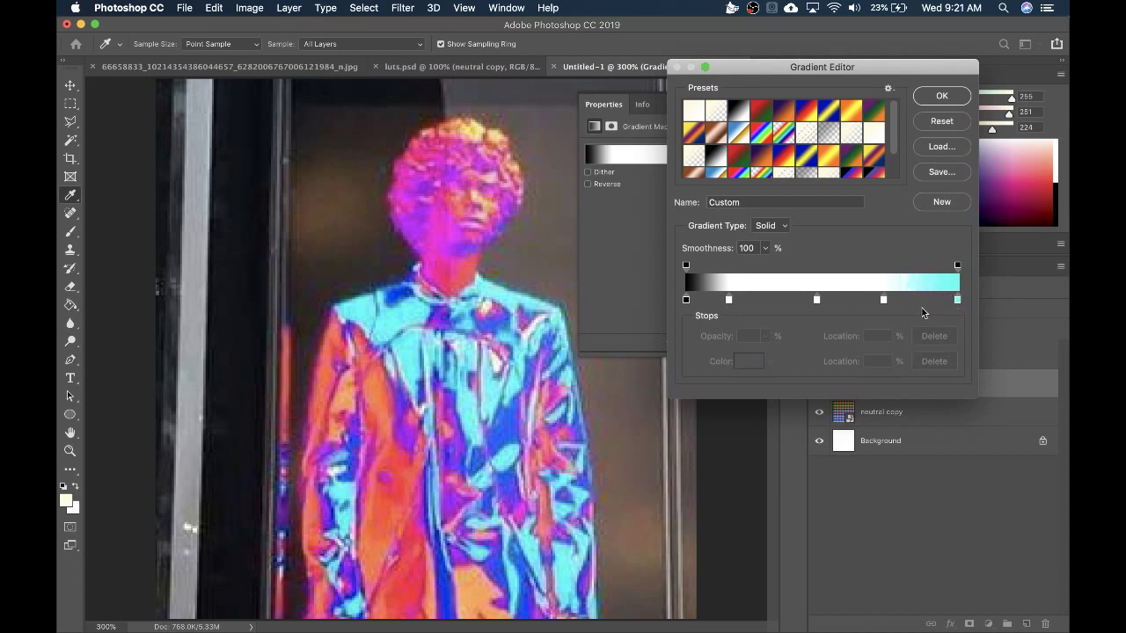
left_click(911, 300)
mouse_move(911, 302)
left_mouse_down()
mouse_move(898, 303)
mouse_move(912, 301)
left_mouse_up()
left_click(884, 300)
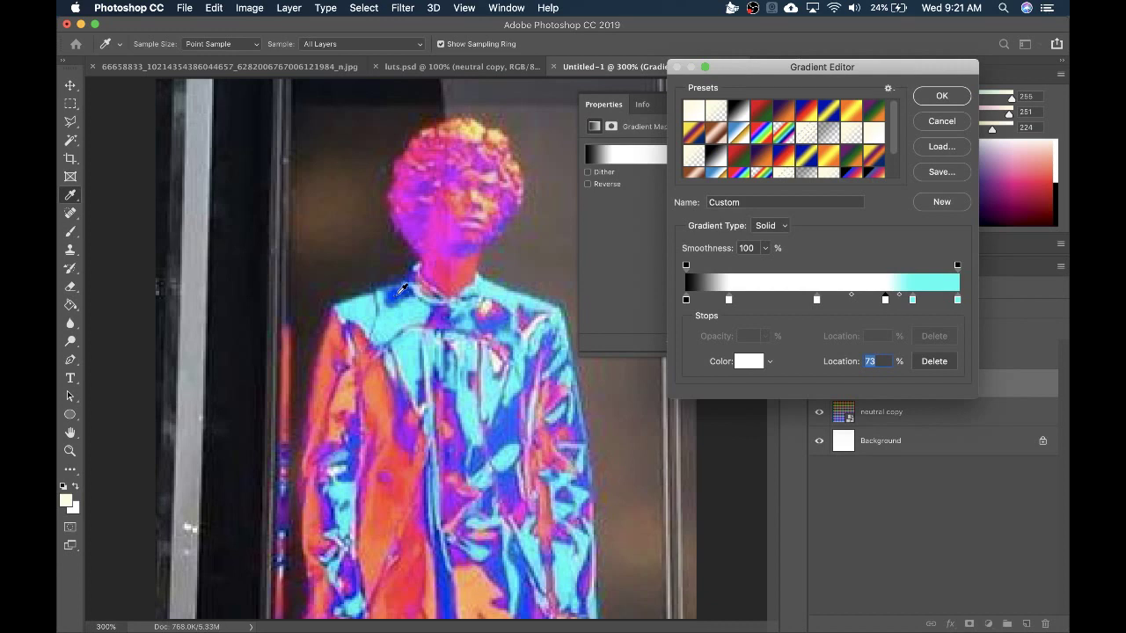
left_click(398, 299)
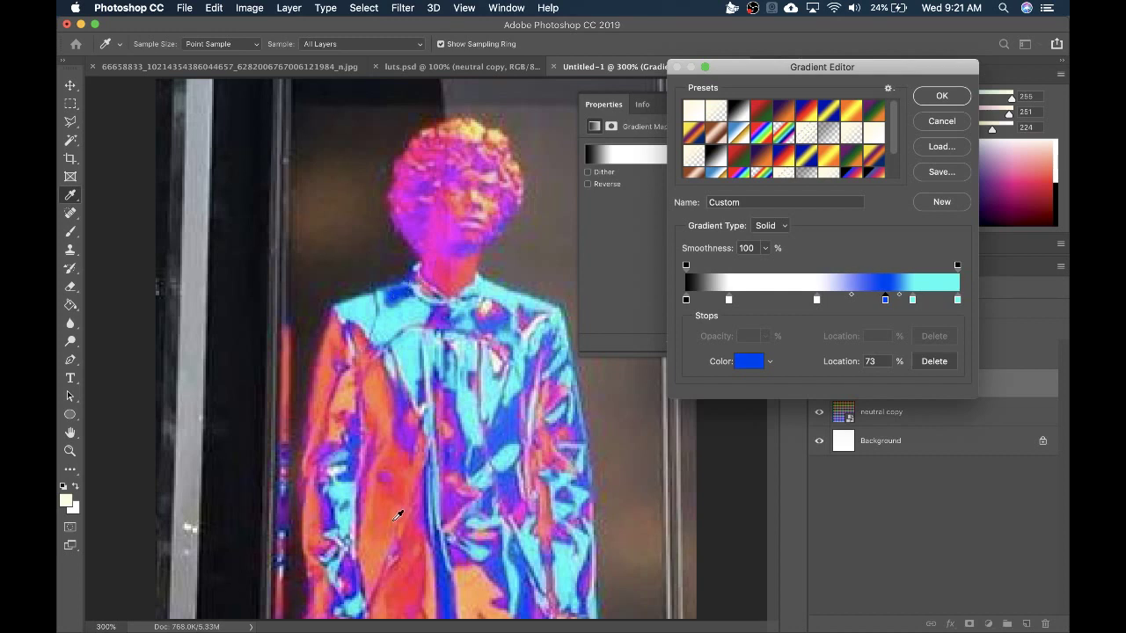
Make the 48% stop orange and add a pale yellow cream stop at about 26%
left_click(816, 300)
left_click(380, 397)
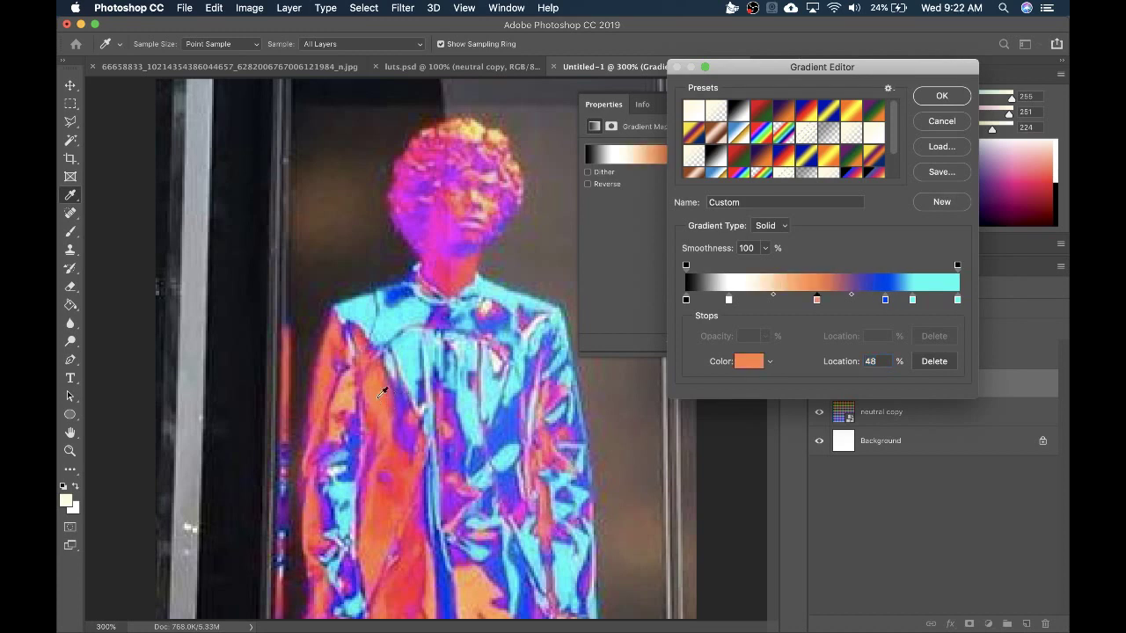
left_click_drag(728, 300, 752, 303)
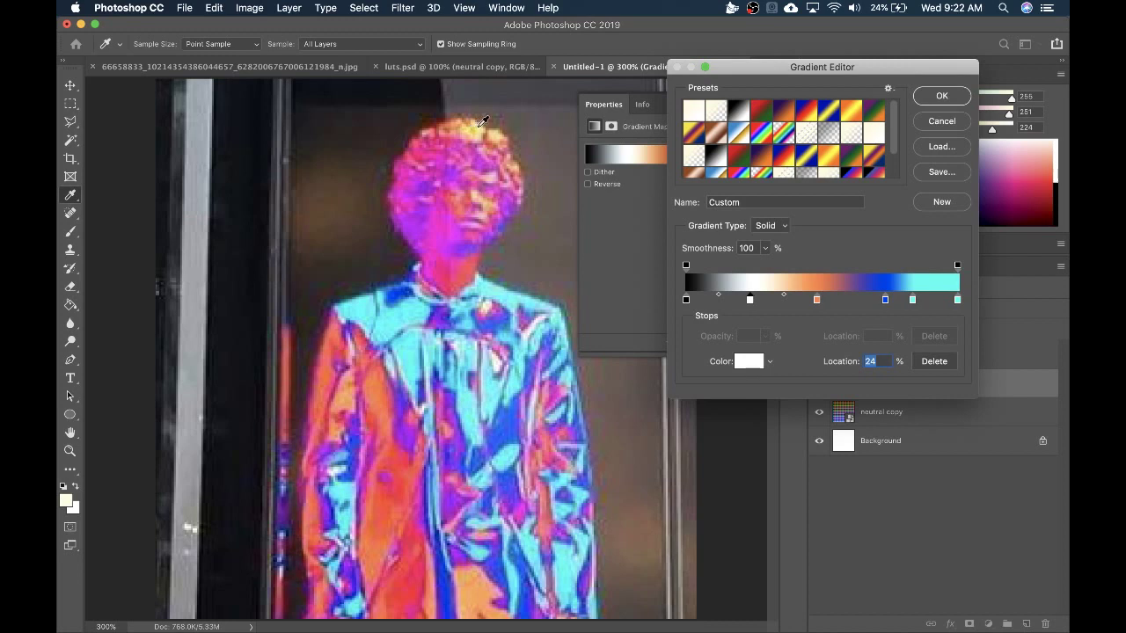
left_click(477, 130)
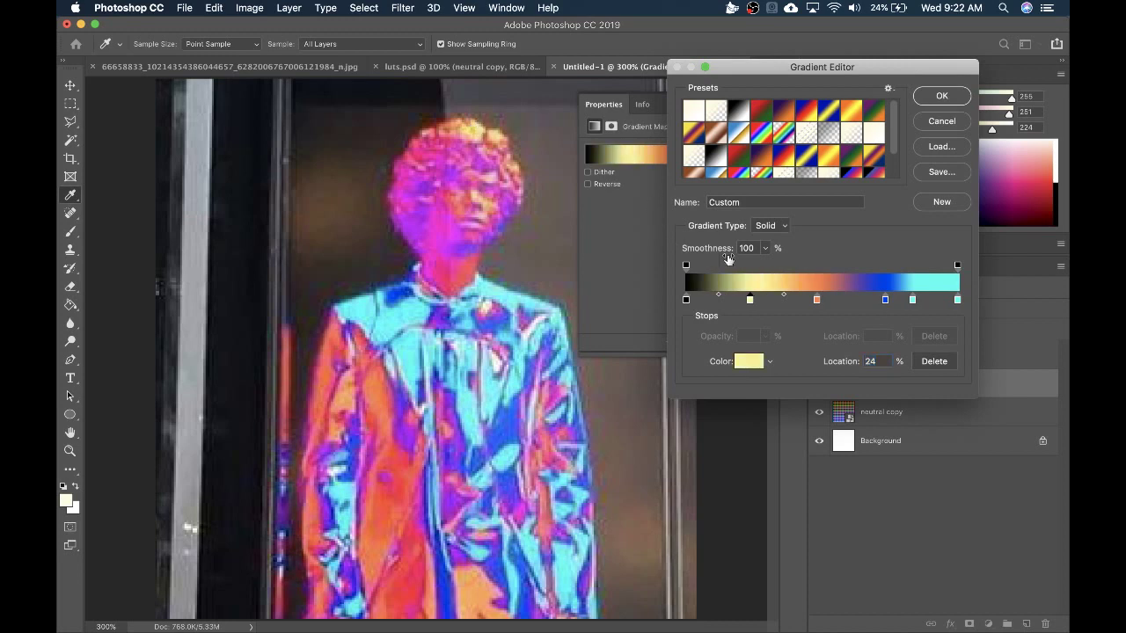
left_click_drag(750, 299, 769, 301)
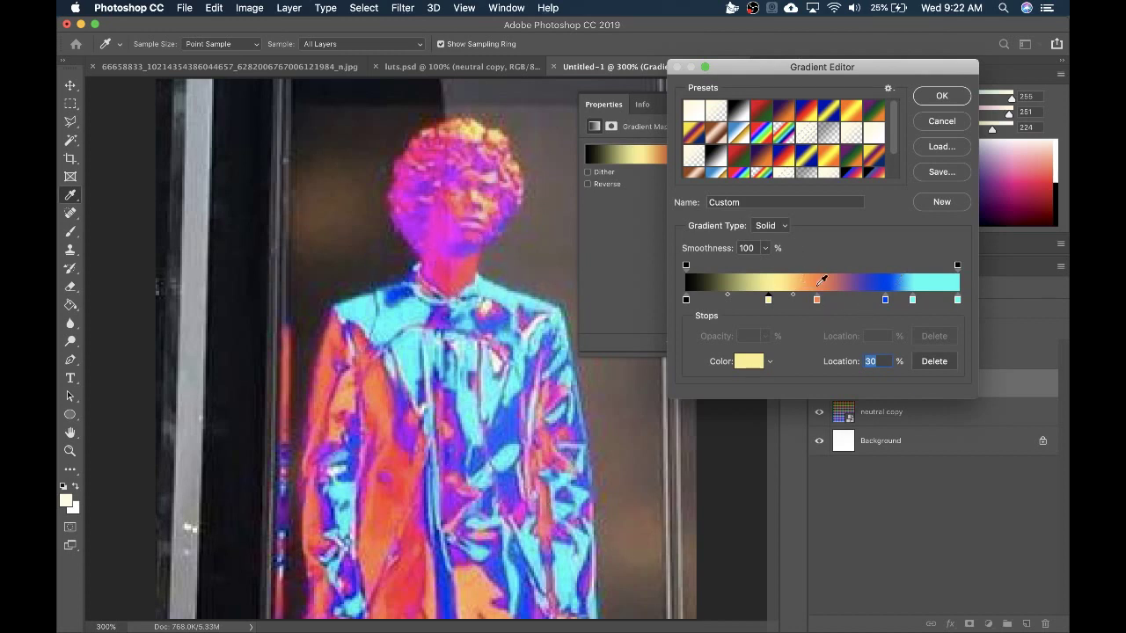
left_click_drag(769, 300, 757, 300)
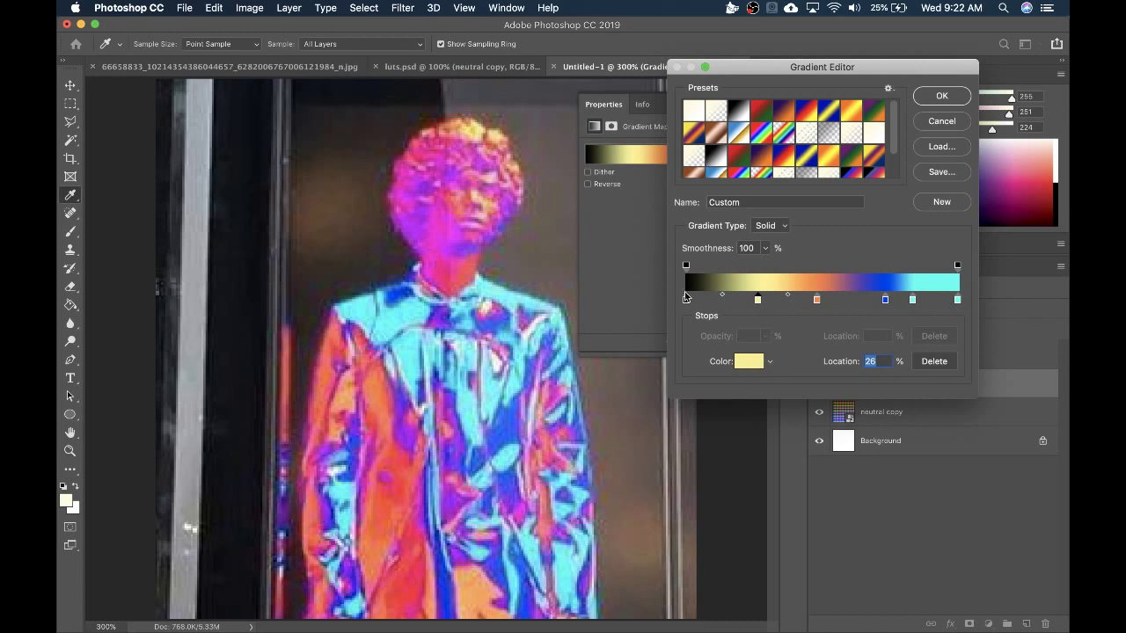
Set the left end stop to a near-black sampled from the photo
left_click(687, 300)
left_click(634, 454)
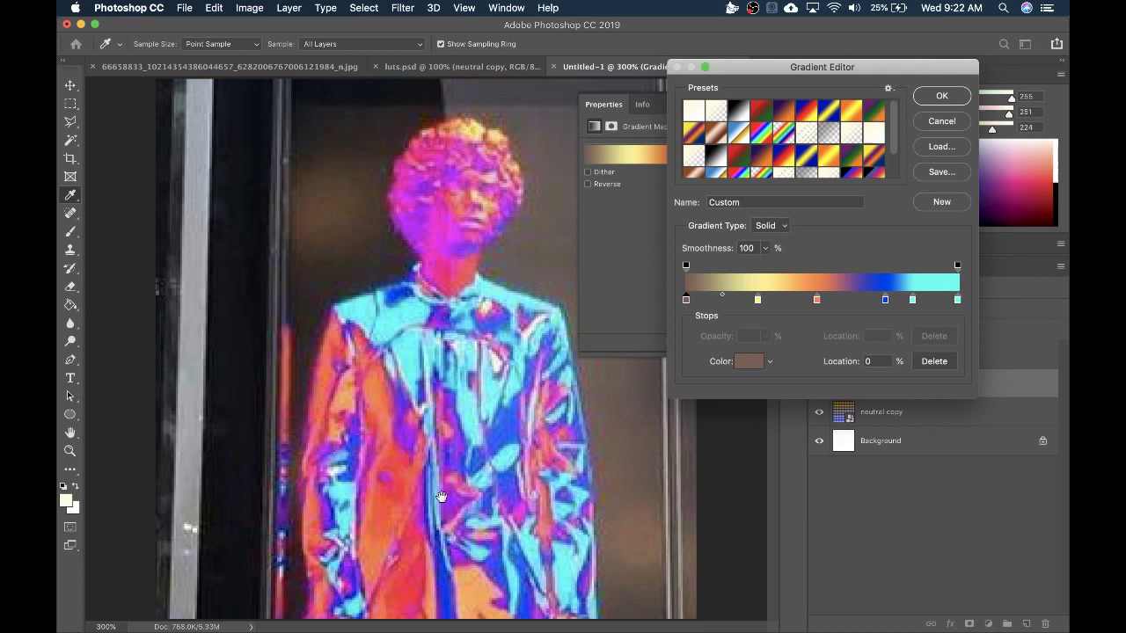
left_click(509, 428)
left_click(232, 389)
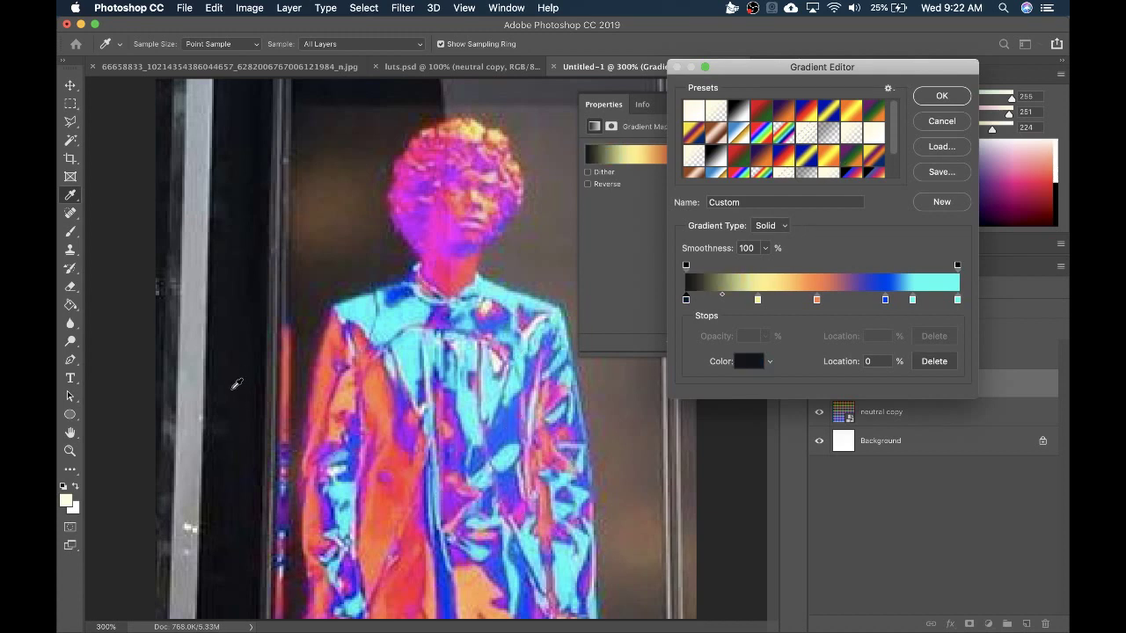
Apply the edited Custom gradient and hide Layer 1 so the recoloured LUT grid shows
left_click(941, 96)
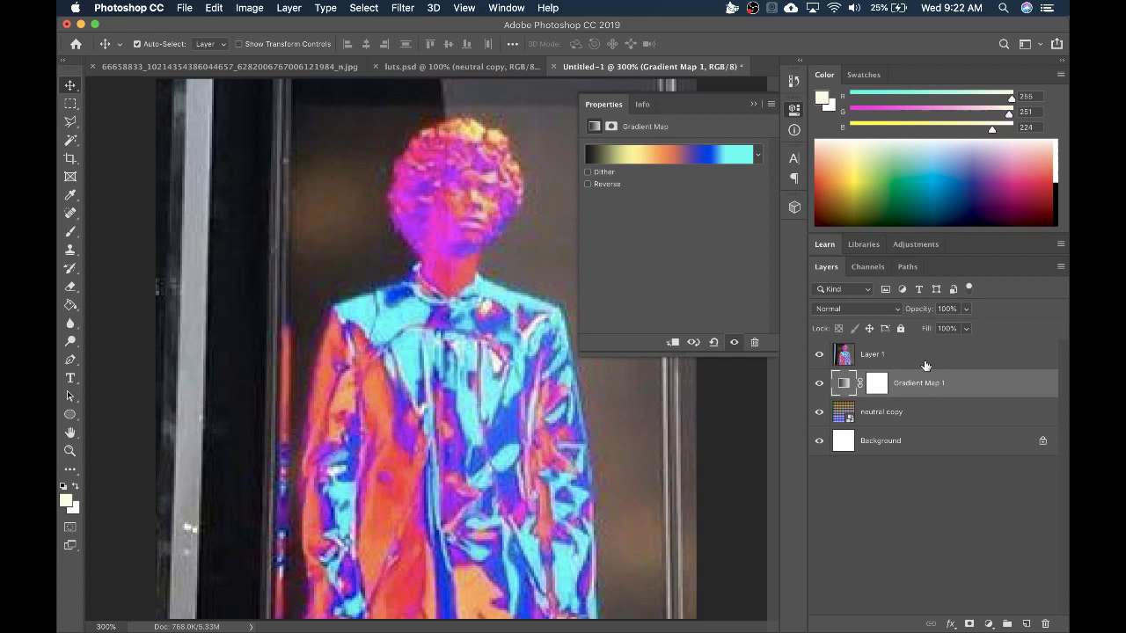
left_click(819, 354)
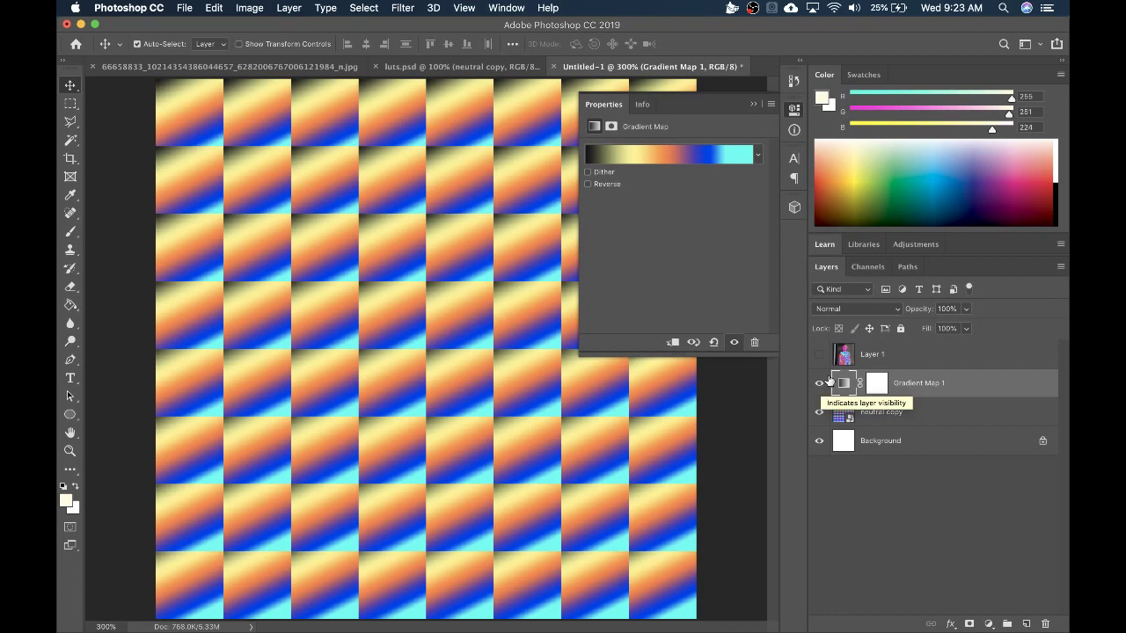
Change the gradient map's leftmost black stop to magenta fc00ff and apply the gradient
left_click(645, 156)
left_click(687, 301)
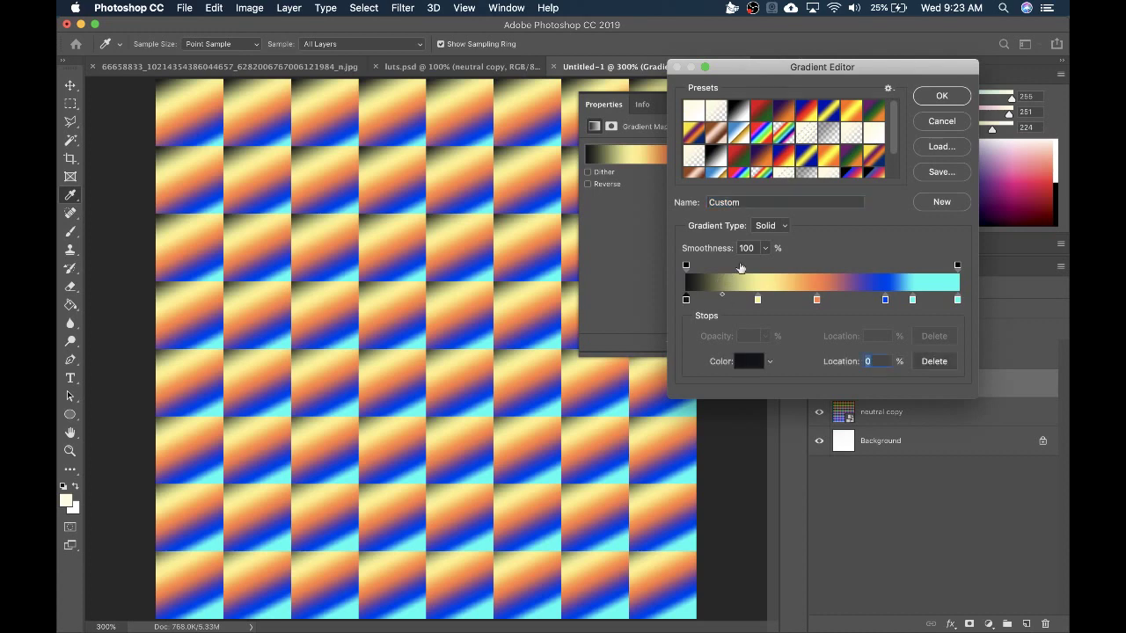
double_click(686, 301)
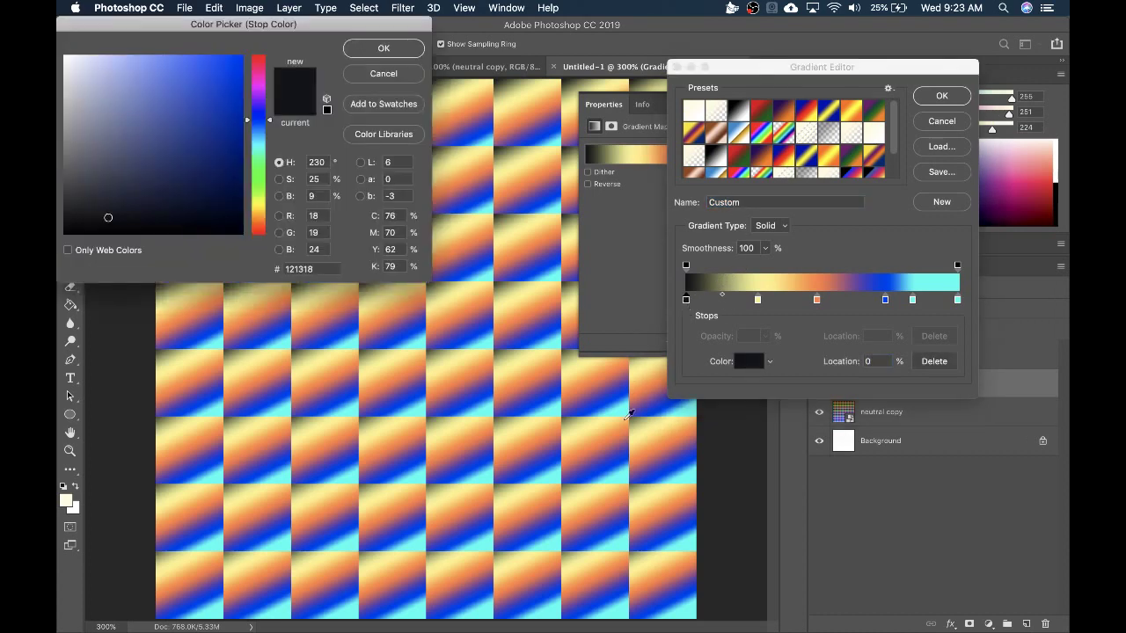
left_click(258, 85)
left_click(216, 79)
left_click_drag(192, 93, 244, 54)
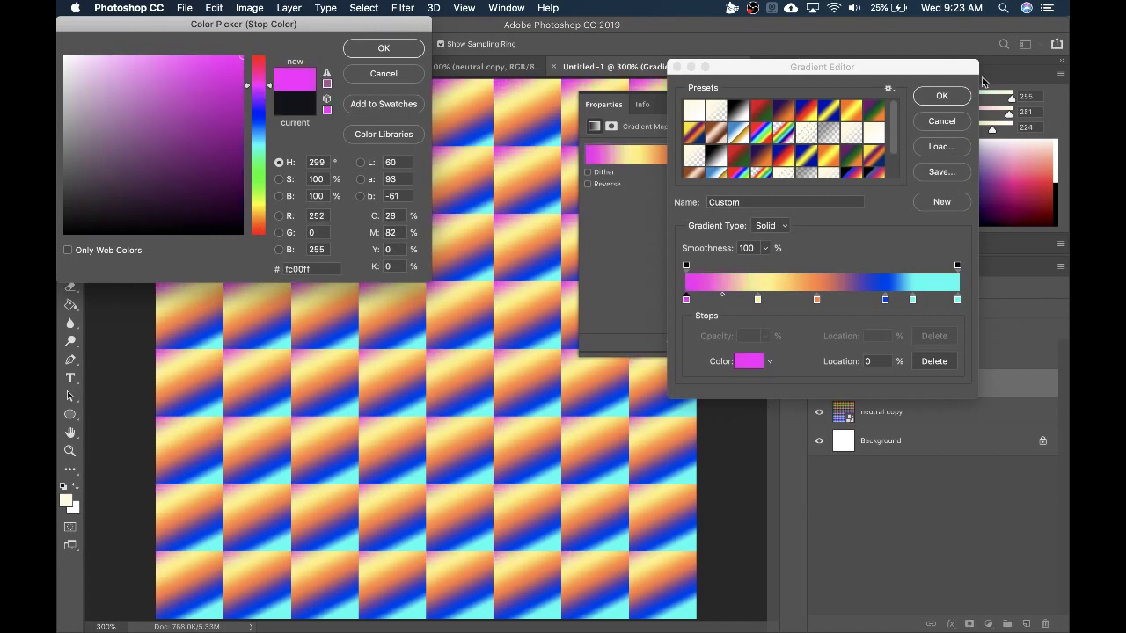
left_click(373, 50)
left_click(941, 95)
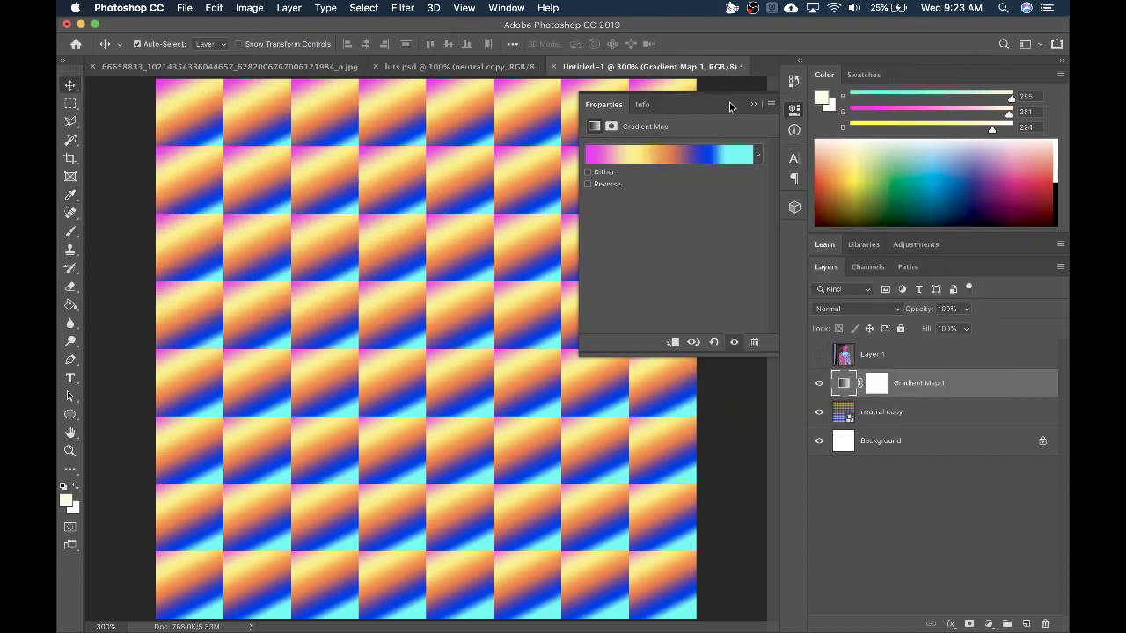
Export the LUT via Save for Web as PNG-24 named crazy.png on the Desktop
left_click(753, 104)
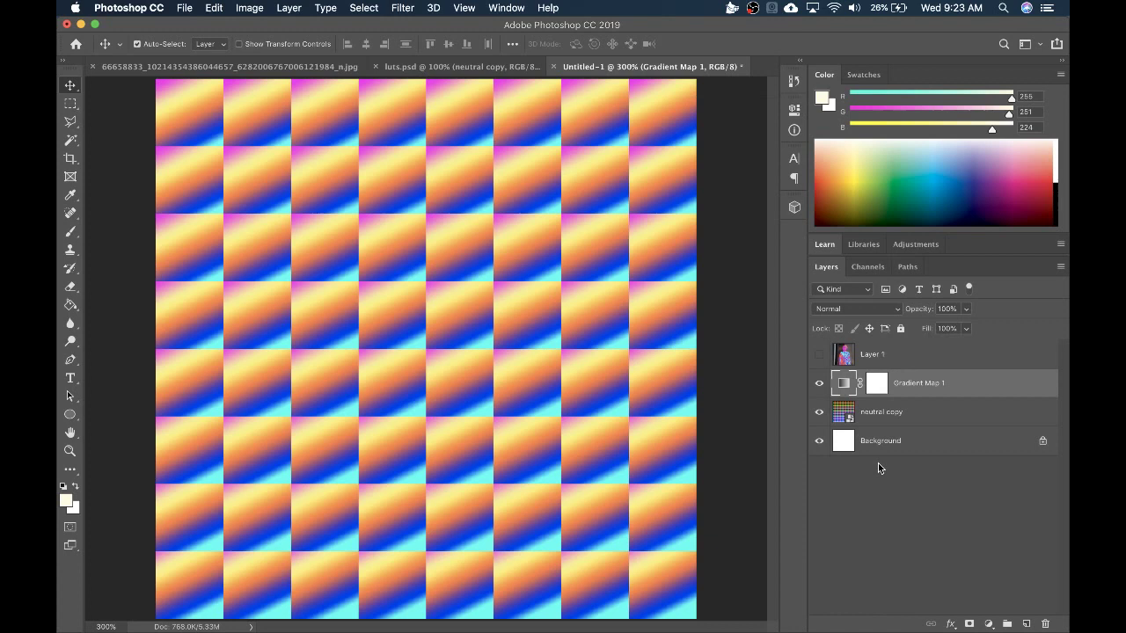
key("super+alt+shift+s")
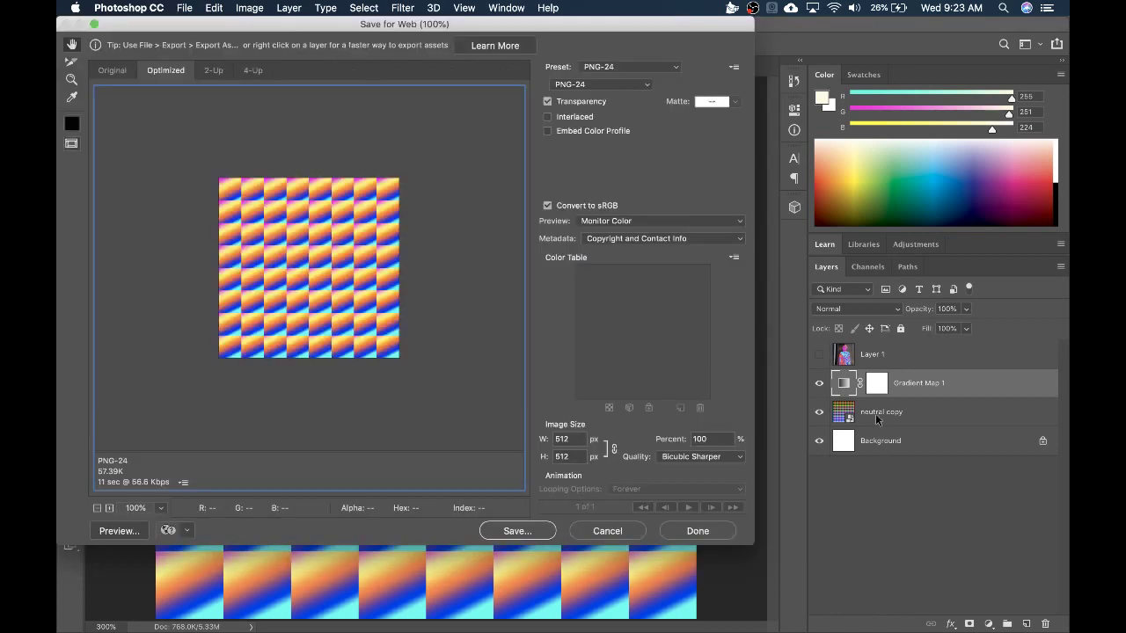
left_click(525, 533)
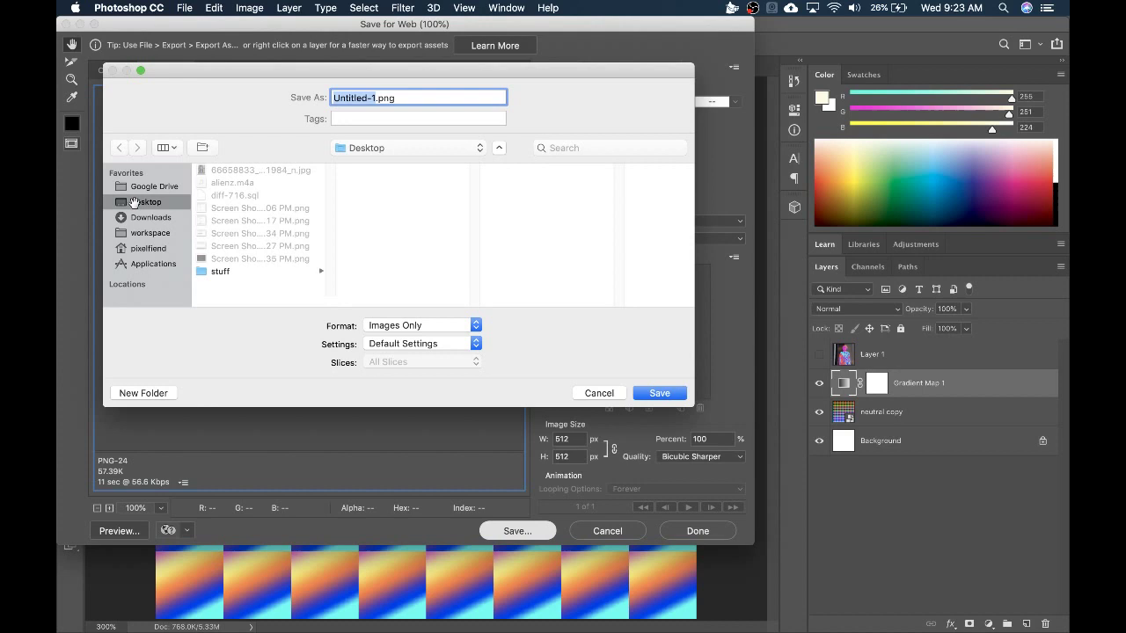
type("crazy")
key("Return")
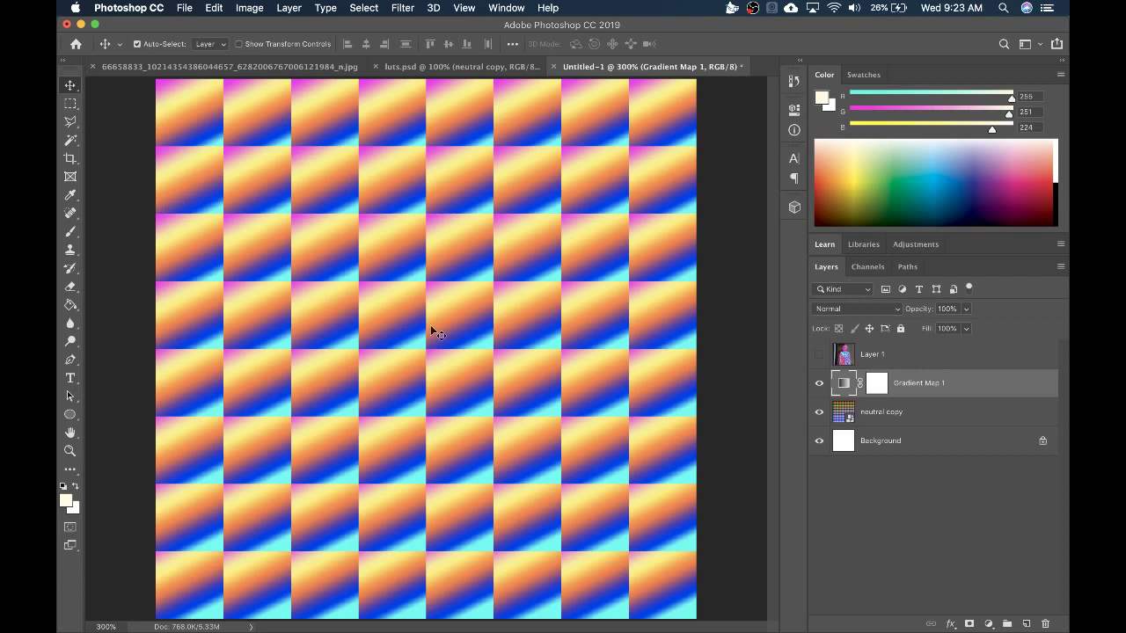
Minimize Photoshop, close the extra preferences window, and switch to Spark AR Studio
left_click(80, 24)
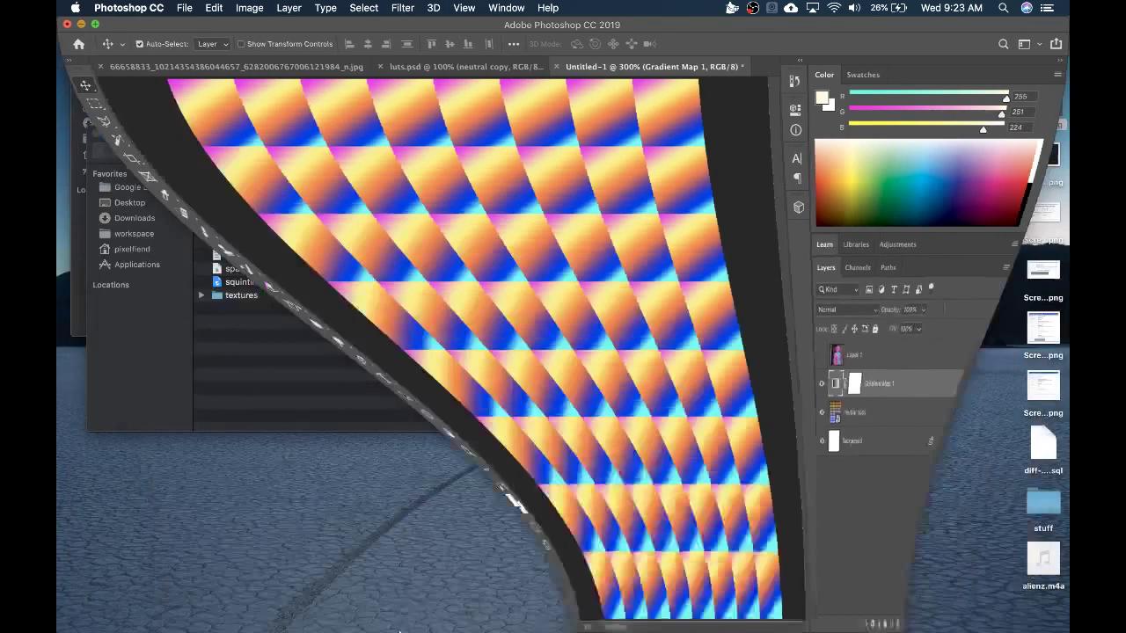
left_click(424, 265)
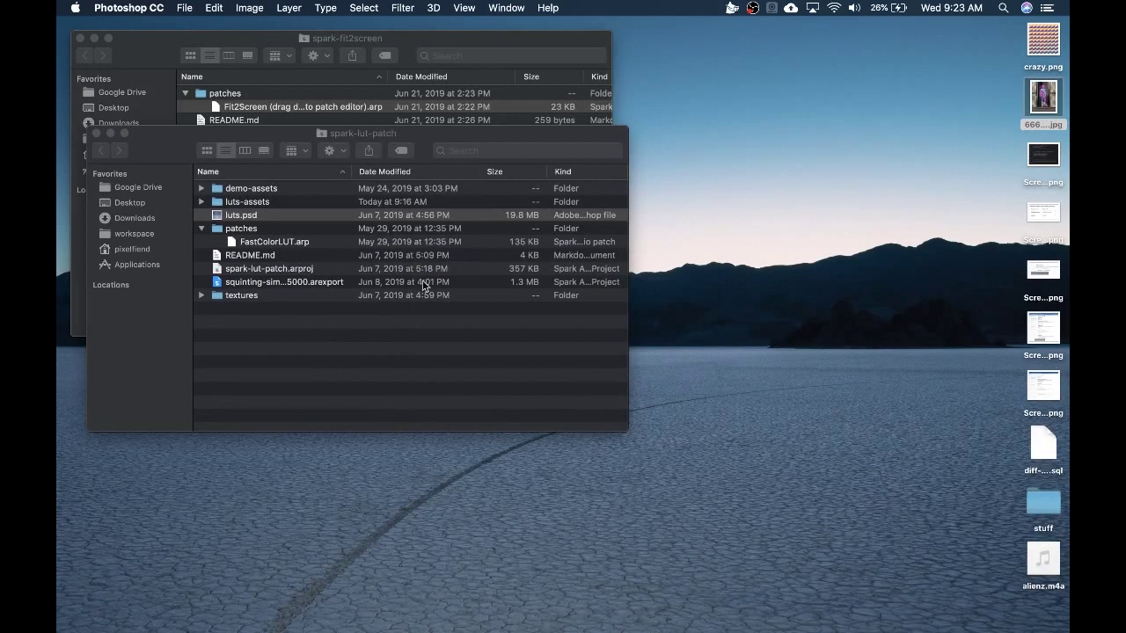
mouse_move(547, 628)
left_click(706, 603)
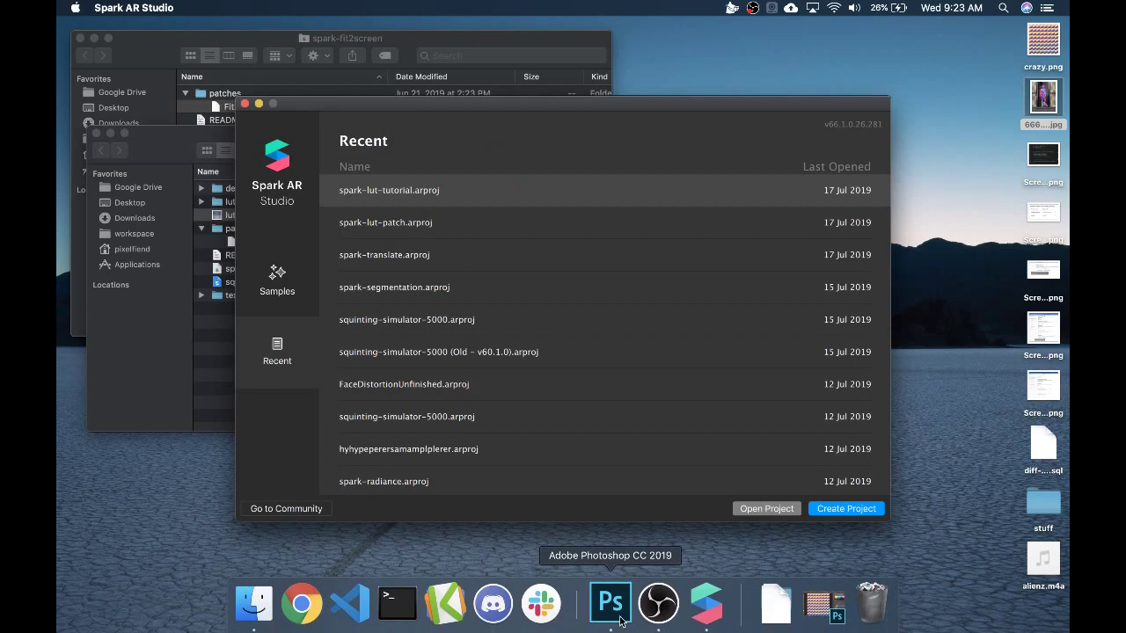
Close the jpg and luts.psd documents without saving, then maximize Spark AR Studio
left_click(626, 623)
left_click(93, 66)
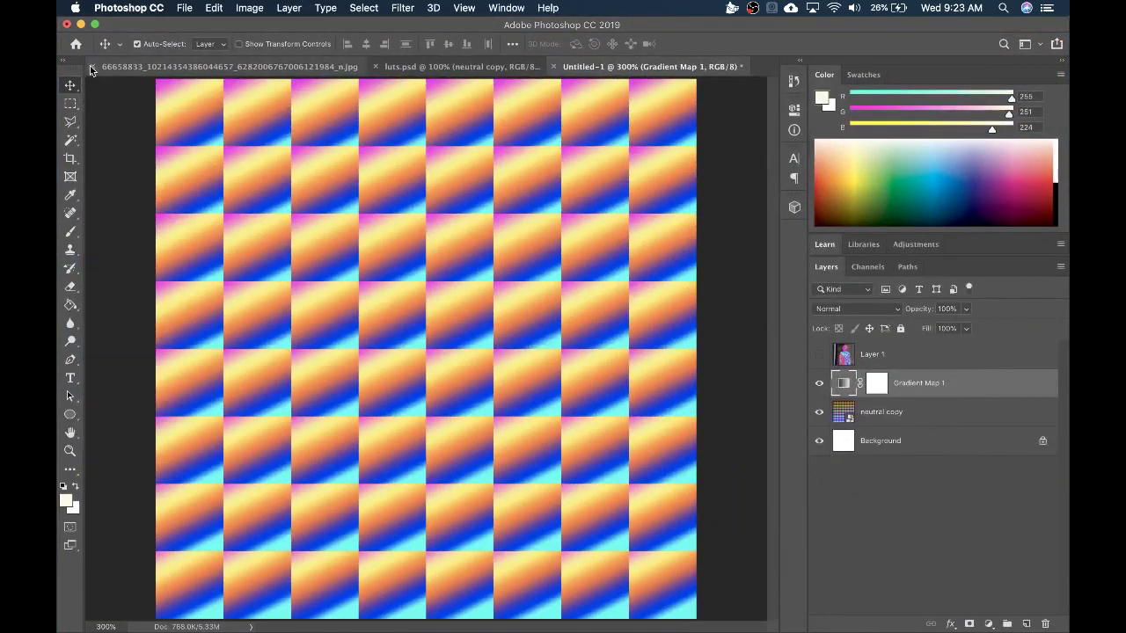
left_click(93, 66)
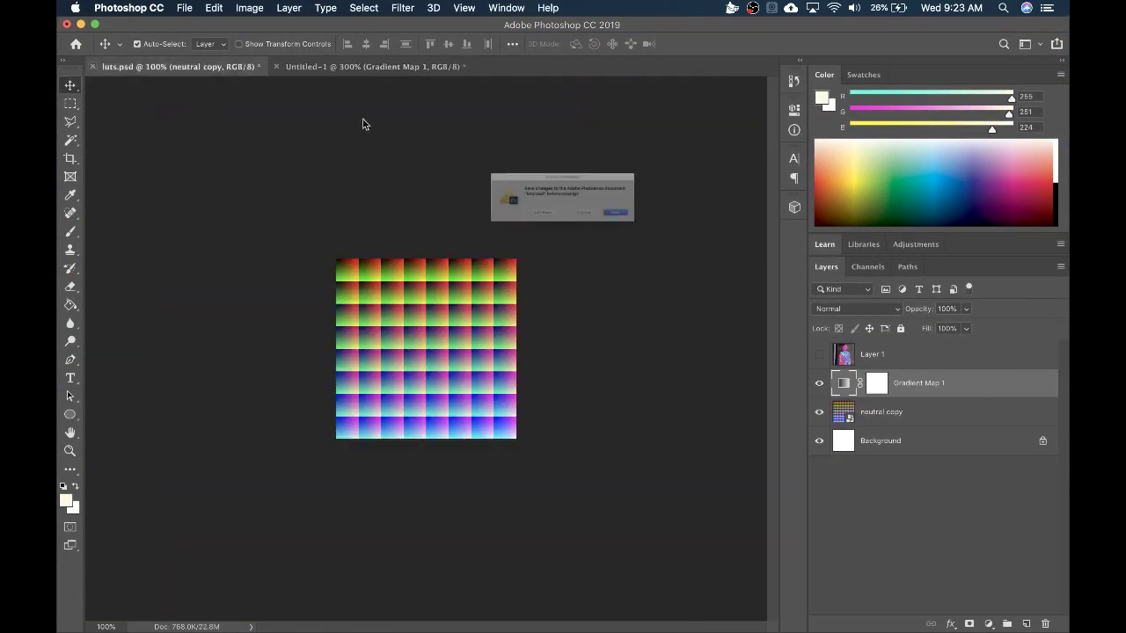
left_click(515, 230)
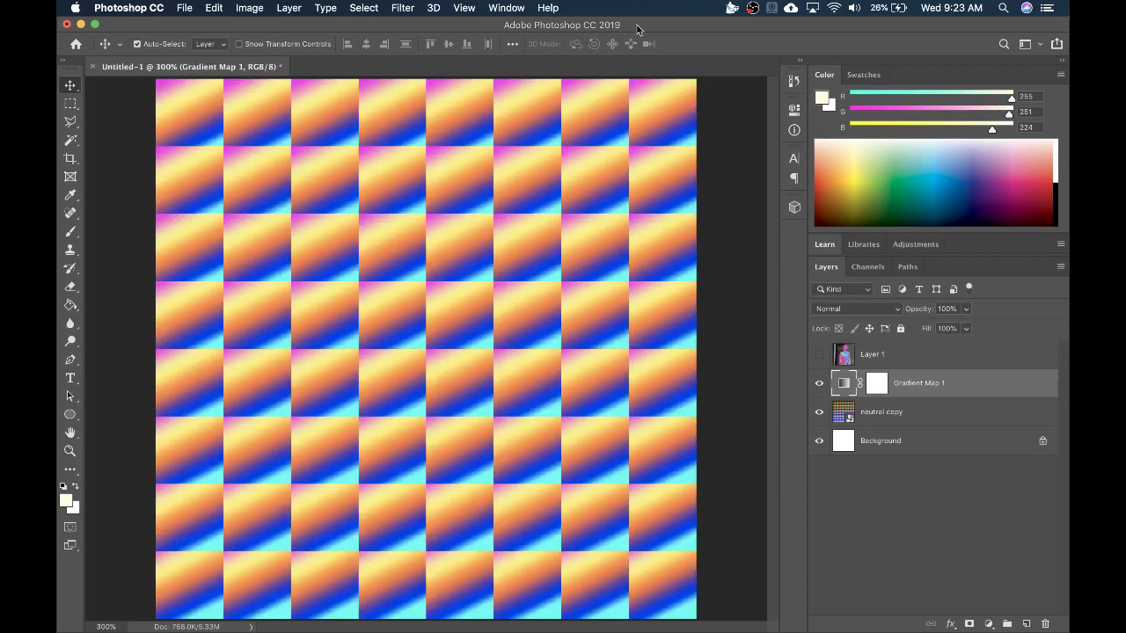
left_click_drag(638, 26, 689, 187)
double_click(555, 34)
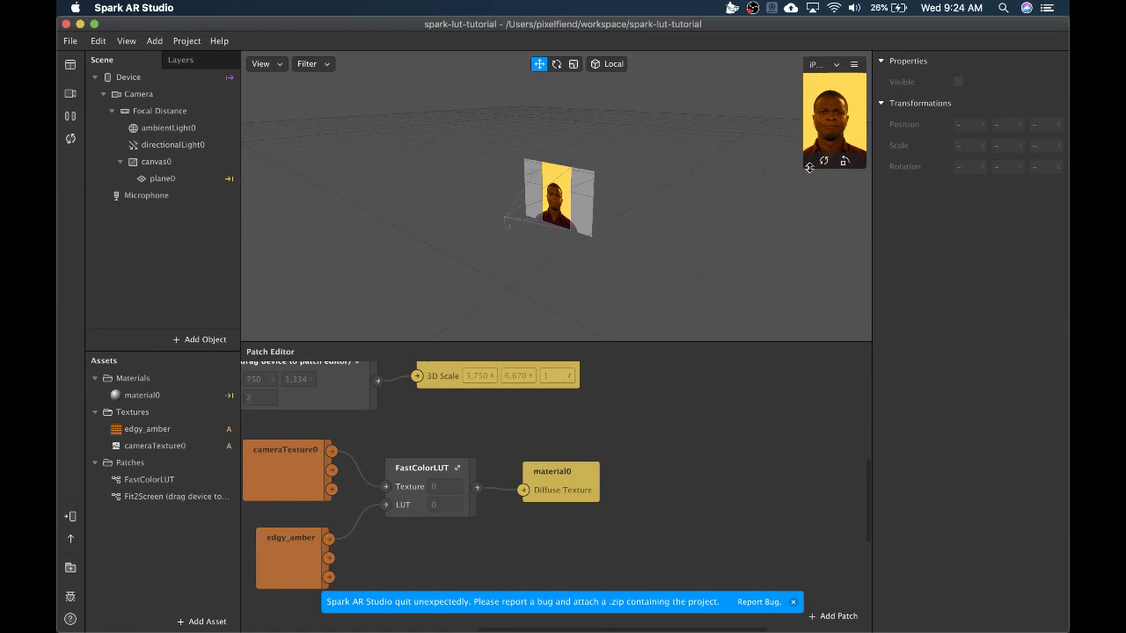
Import crazy.png from the desktop into the project as a texture asset
left_click_drag(855, 27, 726, 27)
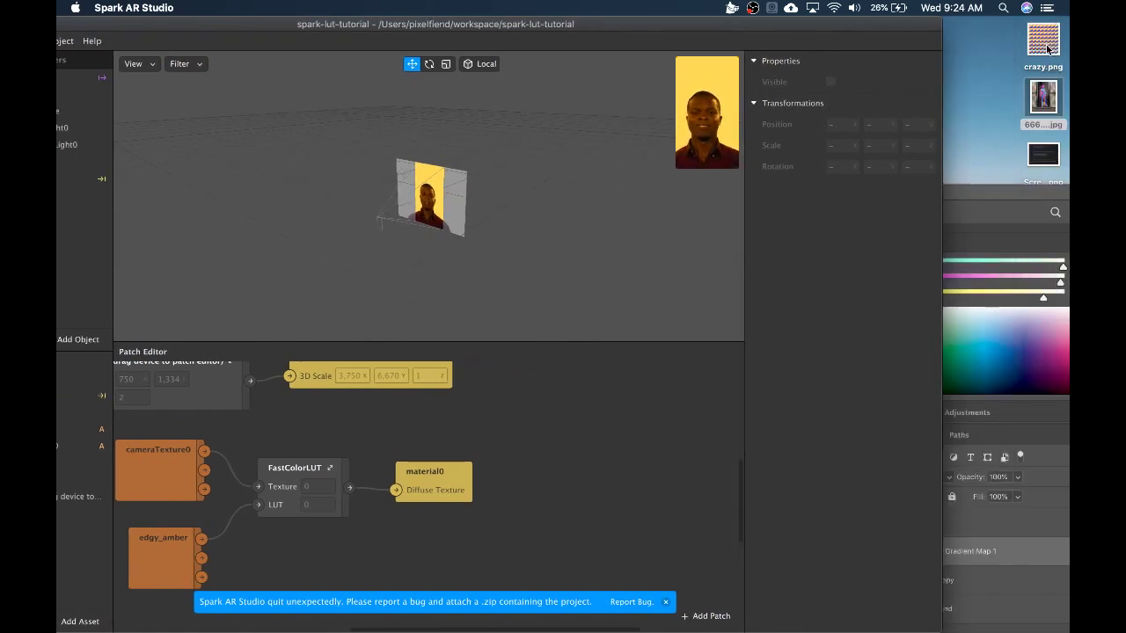
left_click_drag(1043, 40, 88, 545)
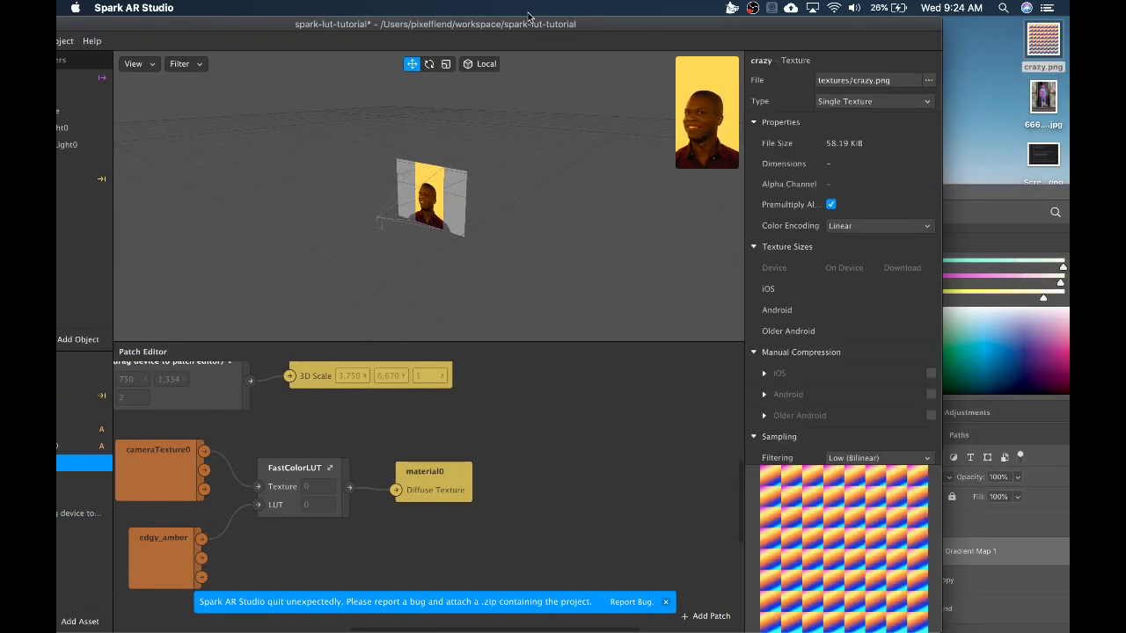
left_click_drag(525, 25, 648, 18)
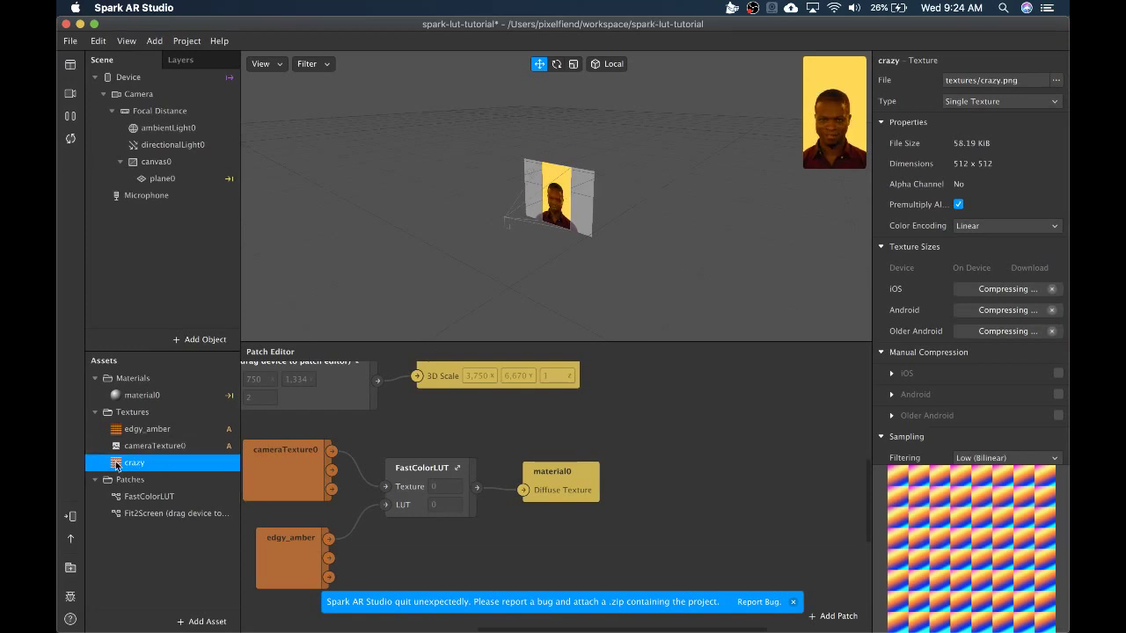
Wire the crazy texture into FastColorLUT's LUT input and enlarge the simulator preview
left_click_drag(139, 463, 386, 506)
left_click_drag(294, 551, 288, 603)
left_click(319, 523)
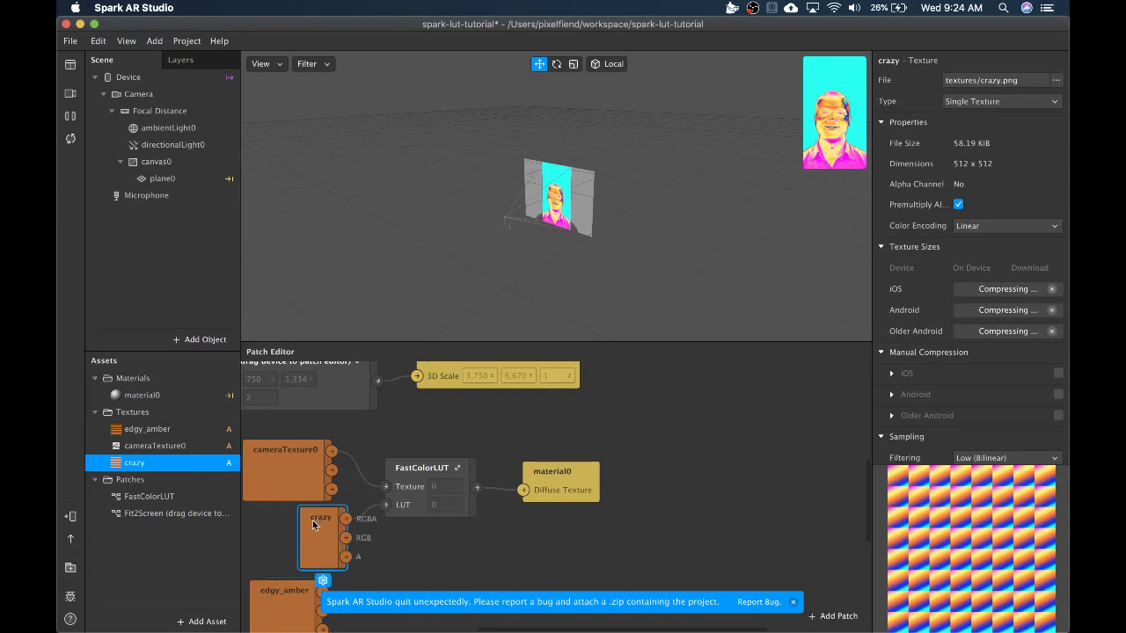
mouse_move(809, 163)
left_click_drag(809, 164, 617, 500)
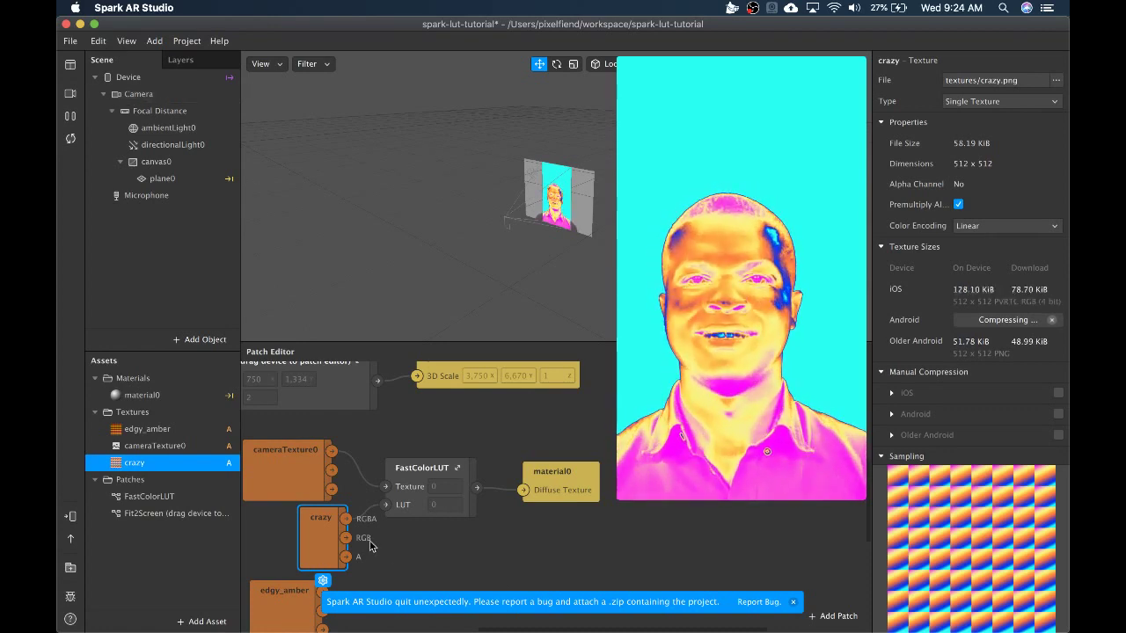
mouse_move(517, 629)
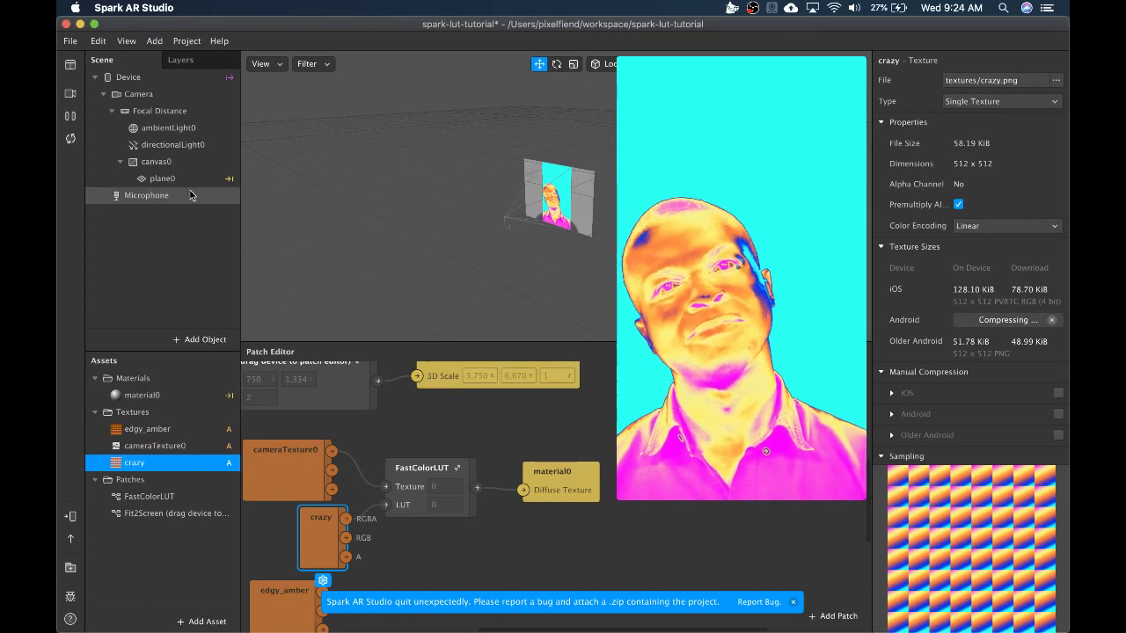
Switch the preview camera to the live FaceTime HD Camera
left_click(71, 93)
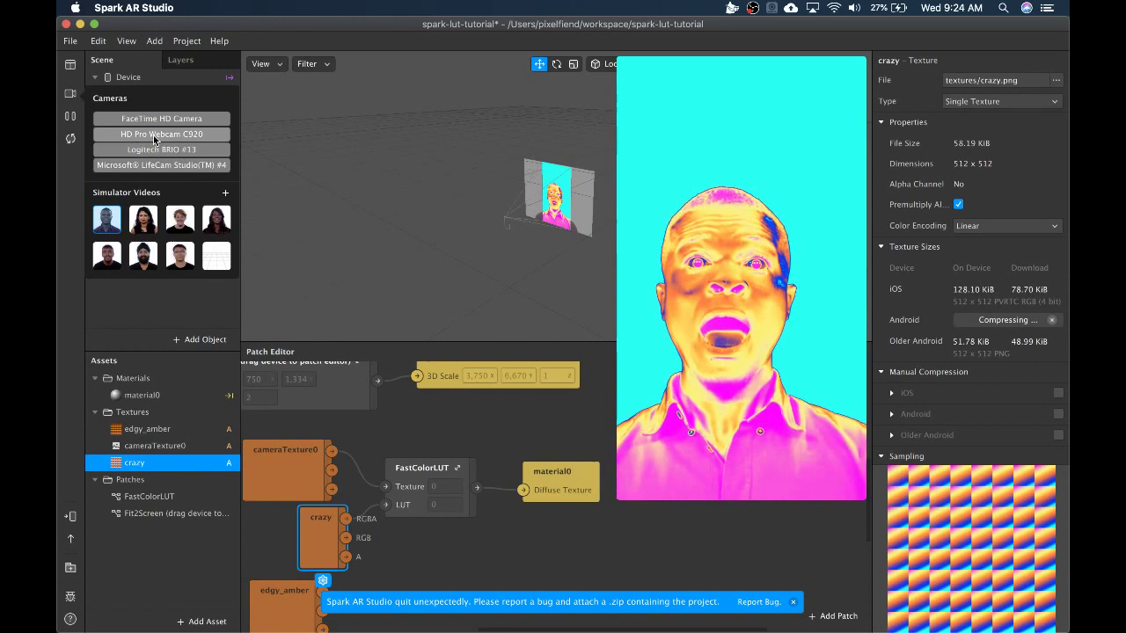
left_click(132, 119)
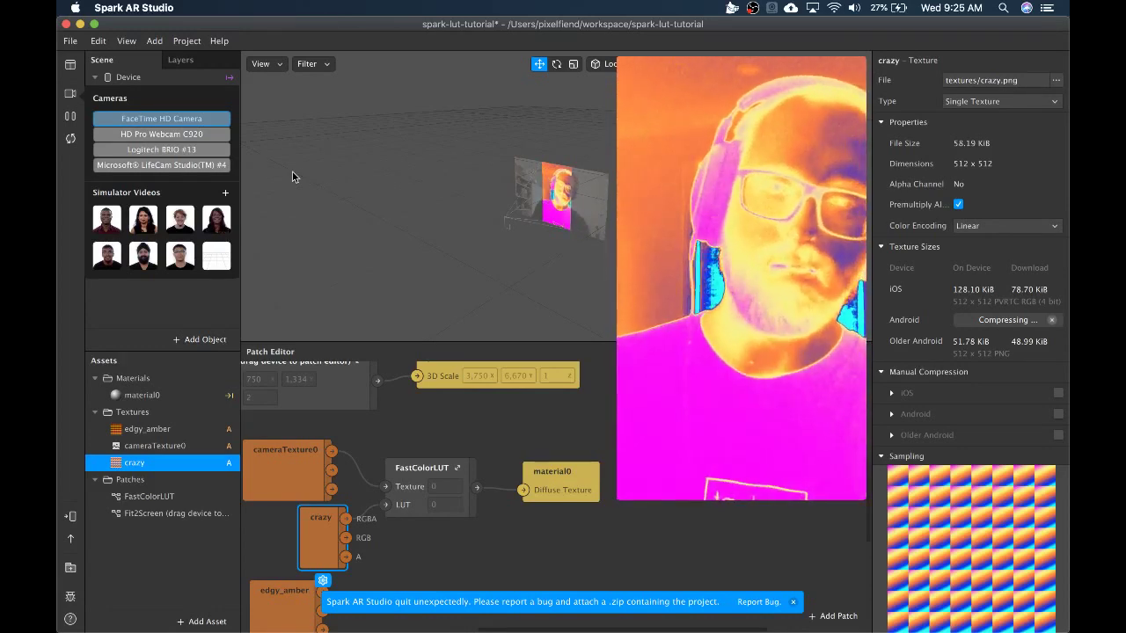
mouse_move(699, 251)
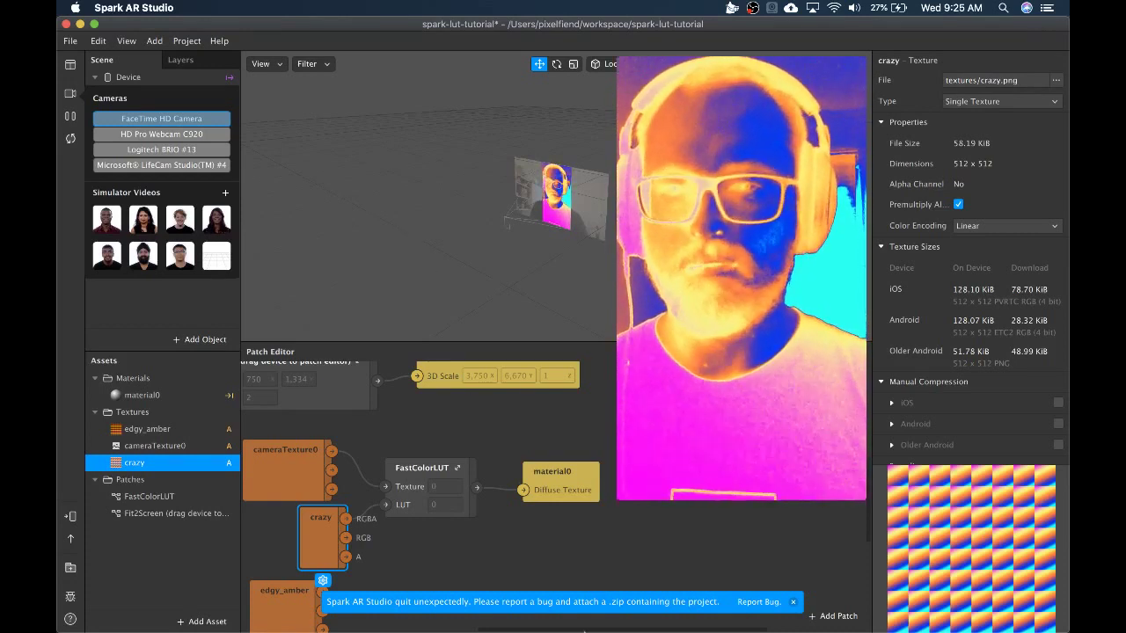
mouse_move(567, 626)
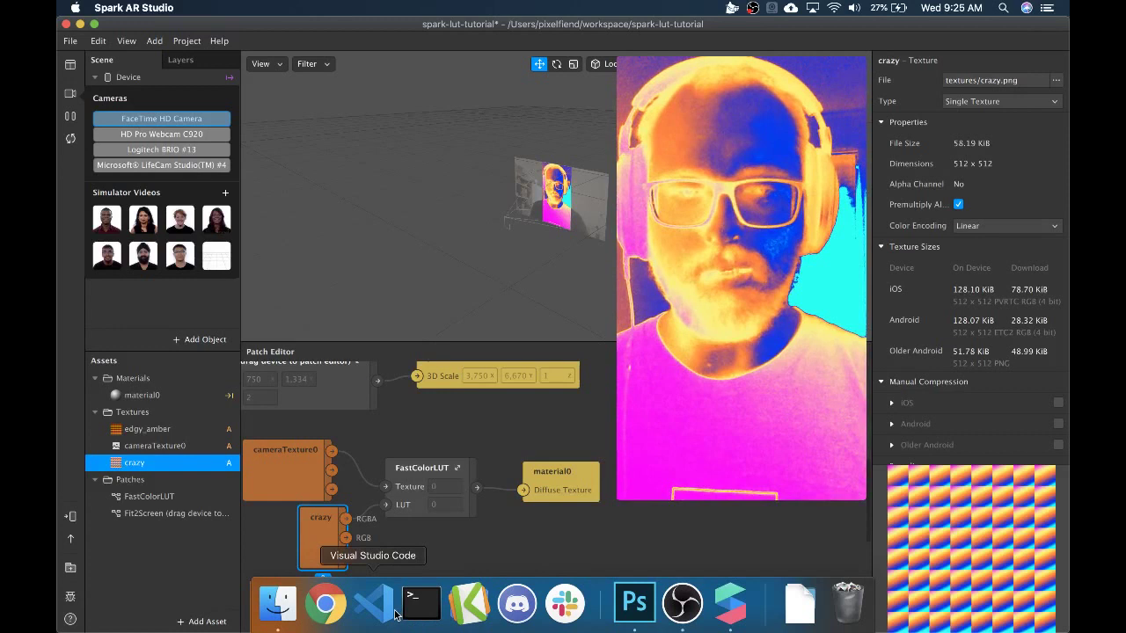